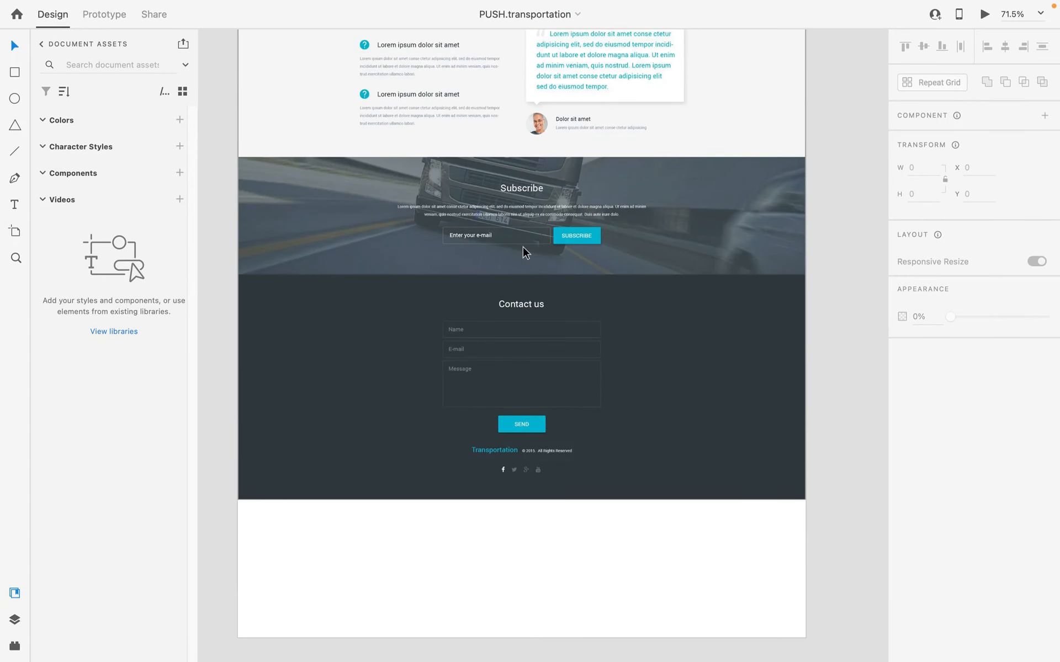
Switch to the Google Drive window with the push folder and enlarge it downward to show more files.
{"action": "key", "text": "ctrl+Up"}
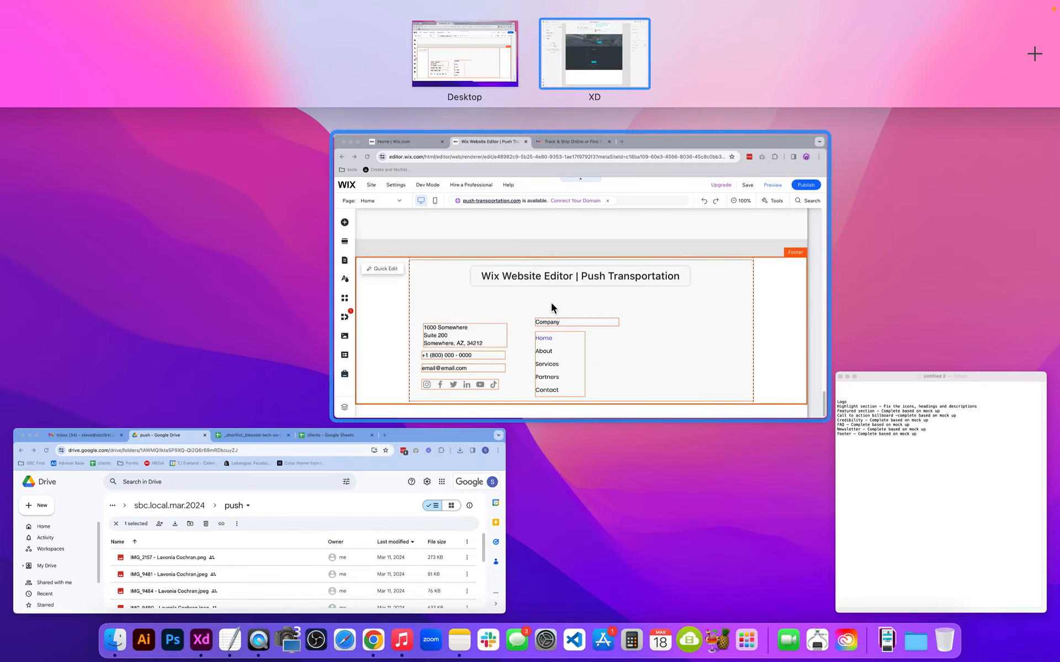
{"action": "left_click", "coordinate": [230, 608]}
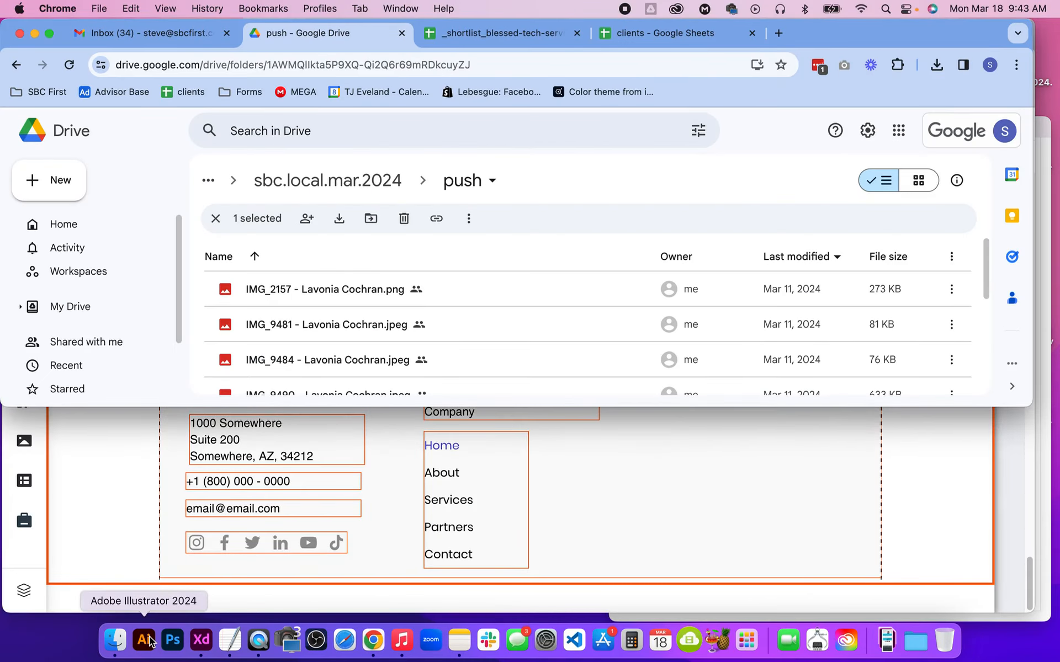
{"action": "left_click_drag", "start_coordinate": [301, 406], "coordinate": [284, 587]}
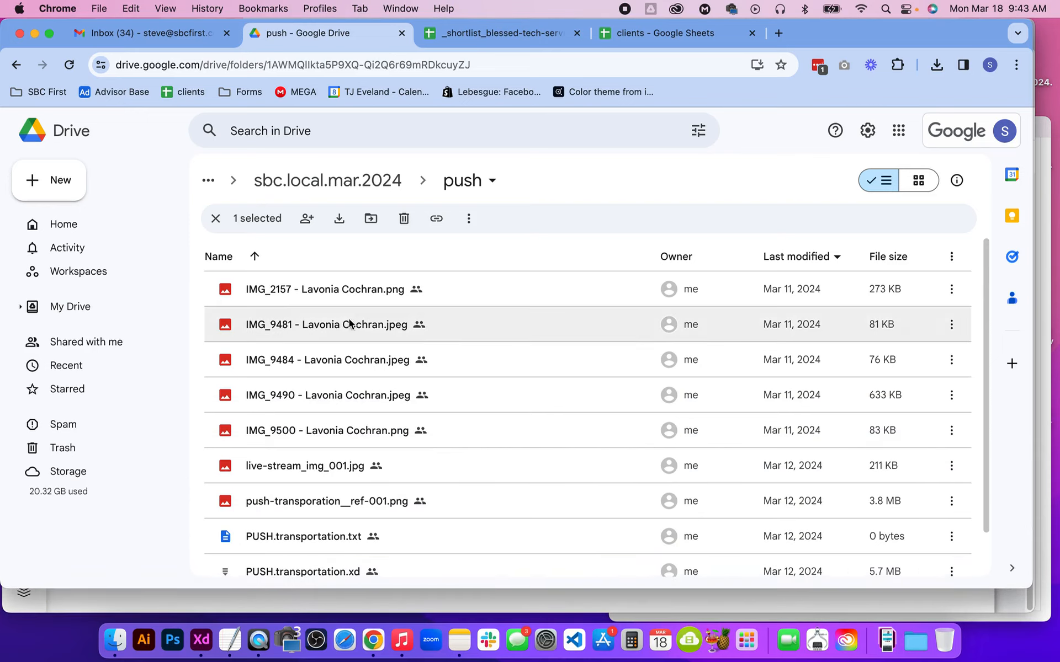
Preview the client images IMG_2157, IMG_9481, IMG_9484 and IMG_9490 from the push folder one after another.
{"action": "left_click", "coordinate": [332, 290]}
{"action": "double_click", "coordinate": [330, 288]}
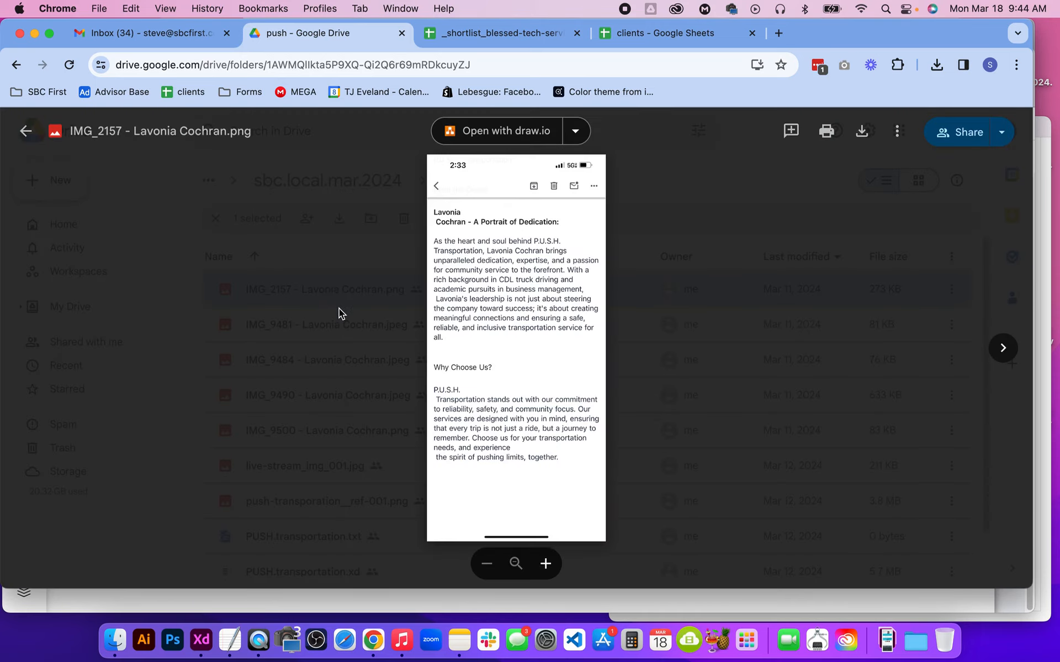
{"action": "key", "text": "Escape"}
{"action": "double_click", "coordinate": [390, 322]}
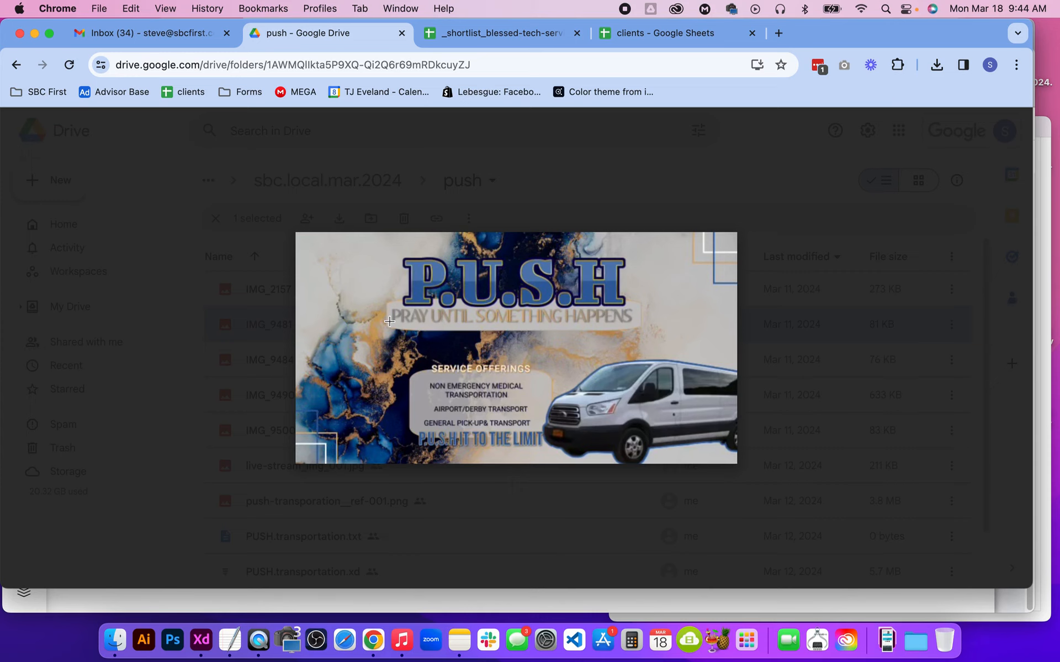
{"action": "left_click", "coordinate": [488, 493]}
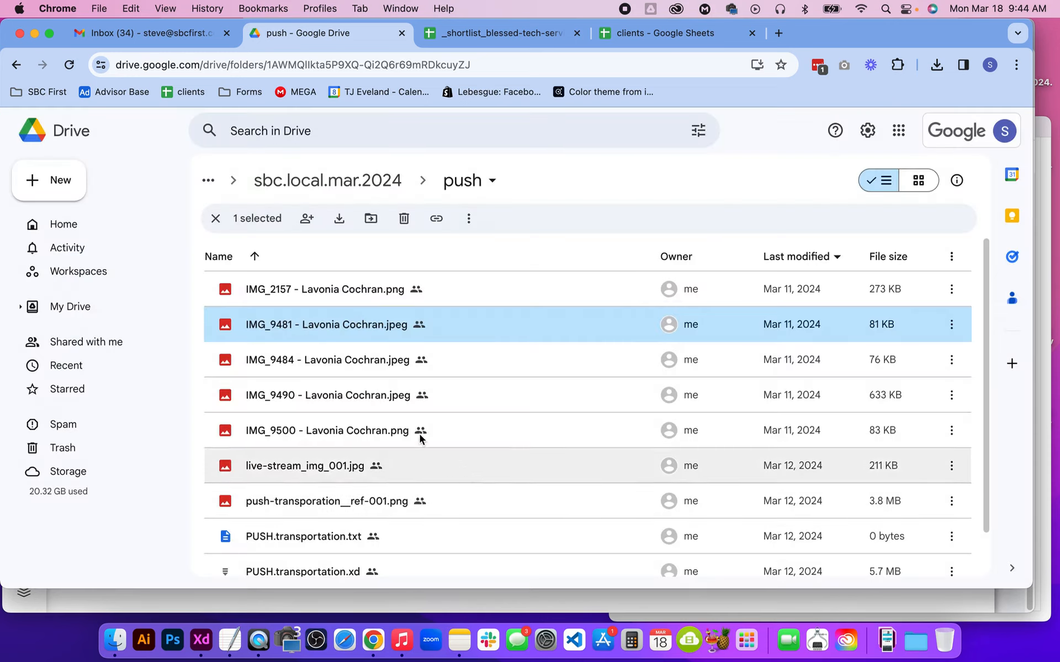
{"action": "double_click", "coordinate": [358, 362]}
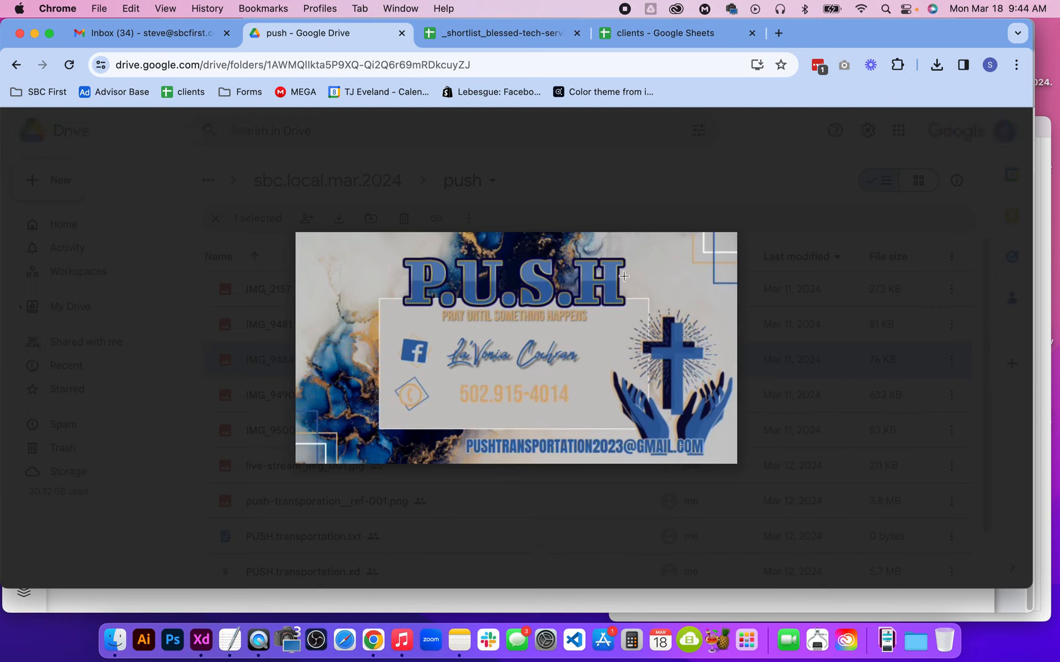
{"action": "left_click", "coordinate": [274, 396]}
{"action": "double_click", "coordinate": [354, 394]}
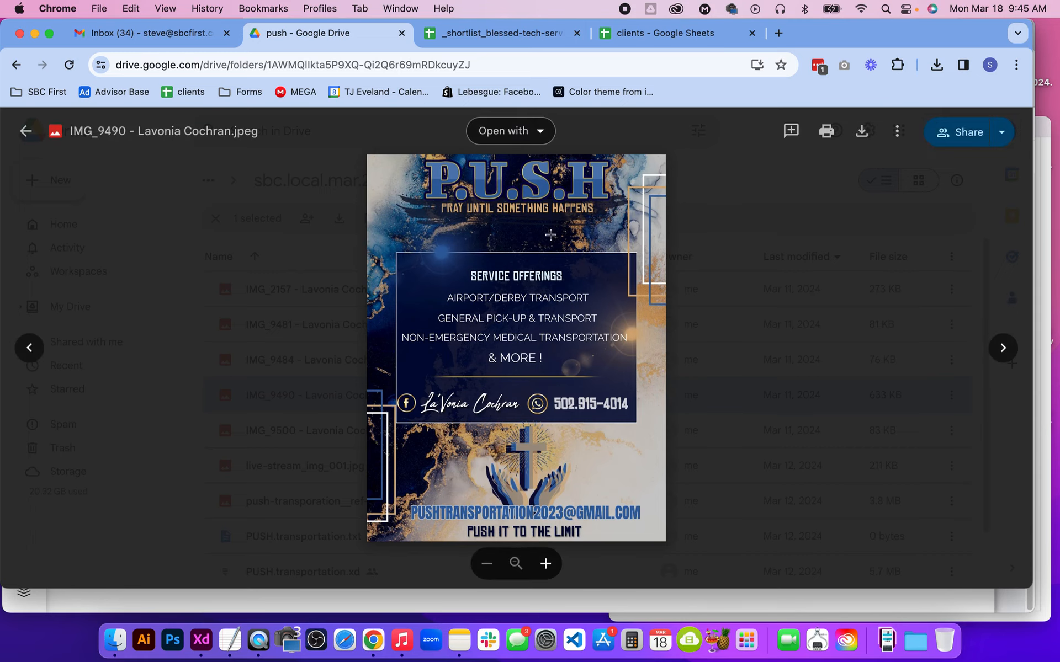
{"action": "left_click", "coordinate": [312, 351]}
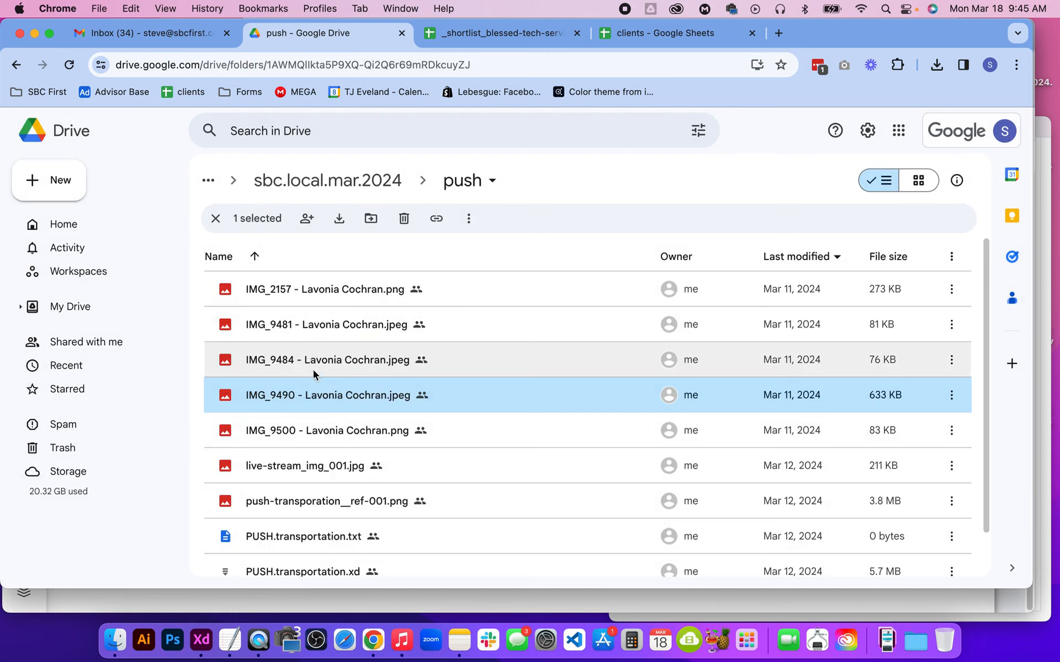
Download the IMG_9490 JPEG flyer from its preview and return to the file list.
{"action": "left_click", "coordinate": [337, 398]}
{"action": "double_click", "coordinate": [338, 398]}
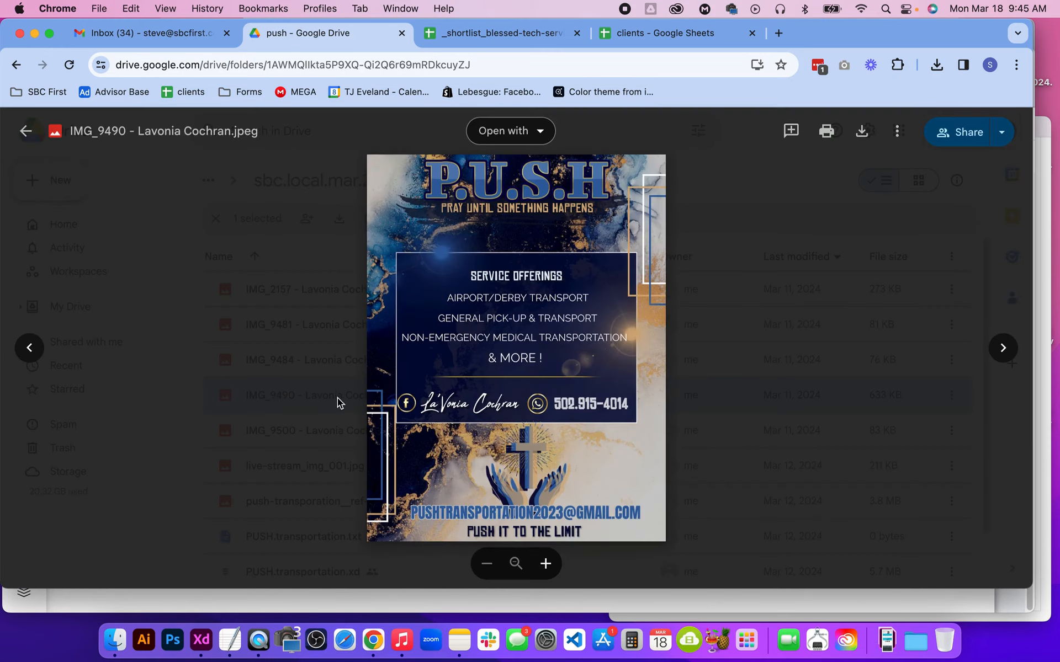
{"action": "left_click", "coordinate": [862, 136]}
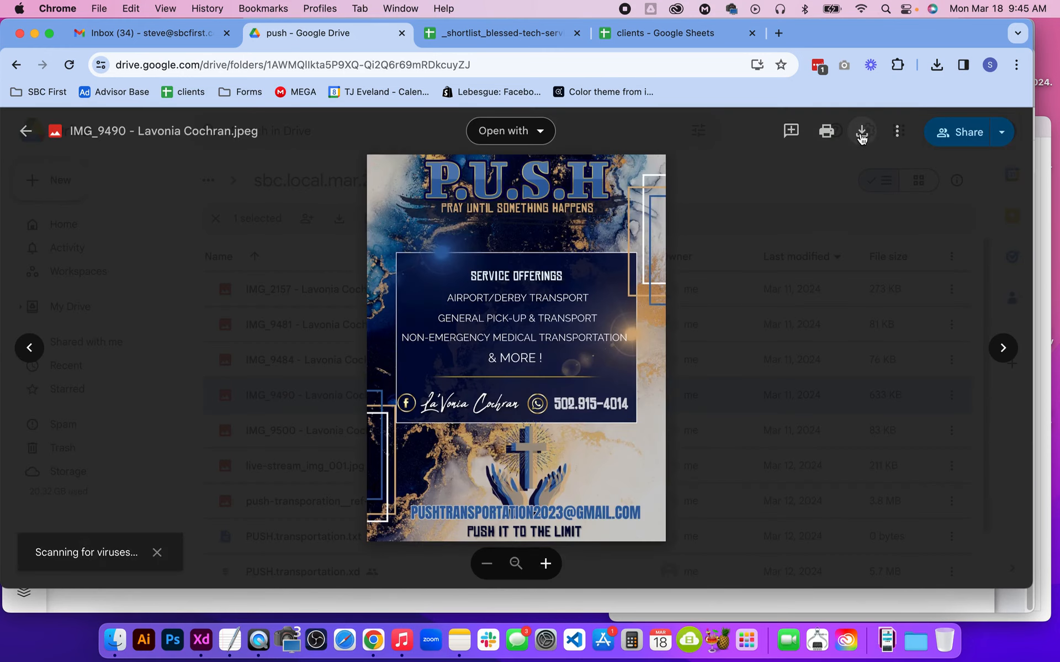
{"action": "left_click", "coordinate": [734, 277]}
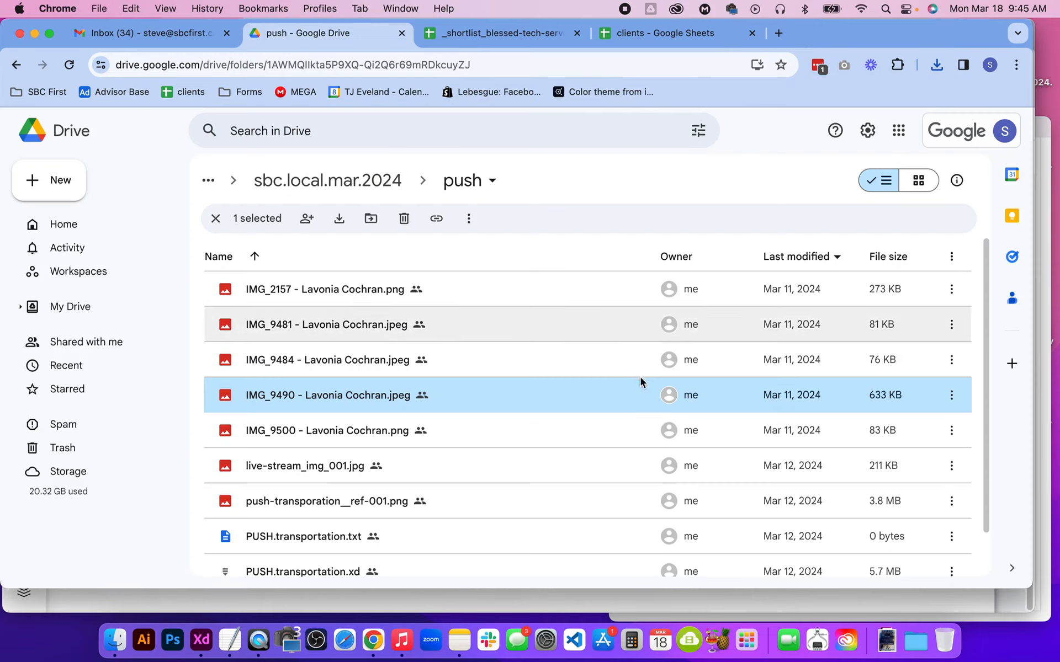
Preview the IMG_9500 logo, live-stream_img_001.jpg and push-transporation__ref-001.png, and look through the remaining files in the folder.
{"action": "double_click", "coordinate": [395, 430]}
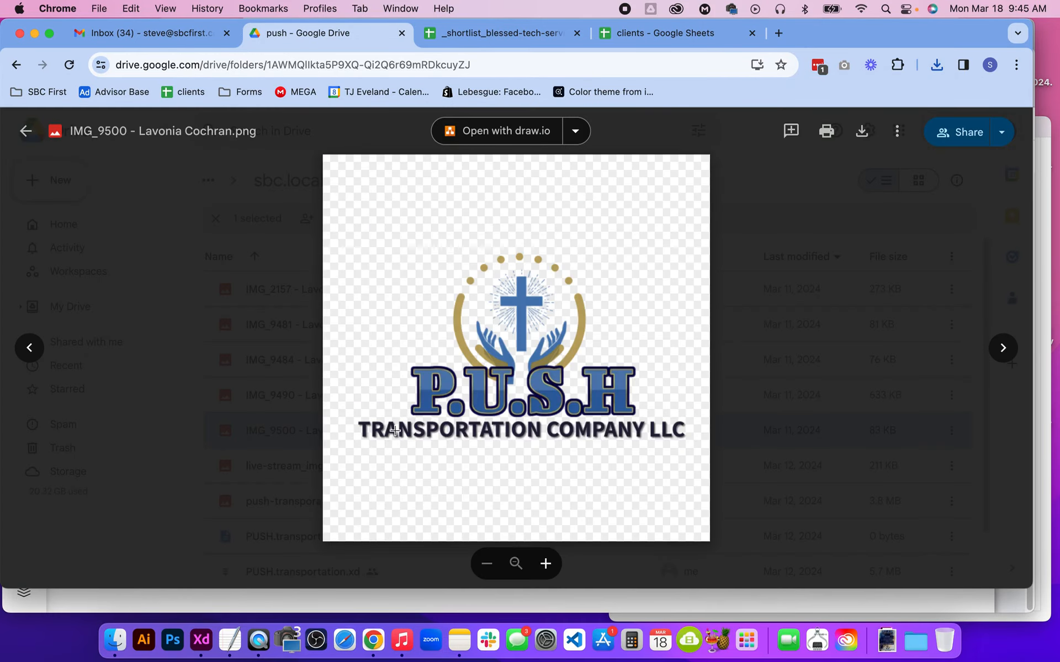
{"action": "left_click", "coordinate": [320, 430]}
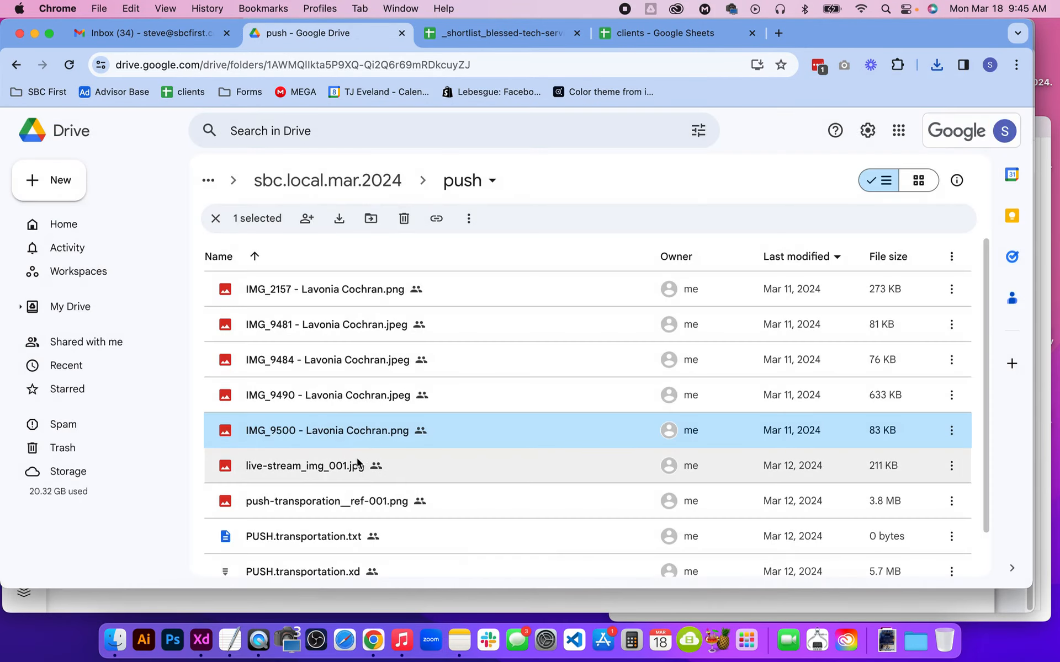
{"action": "double_click", "coordinate": [357, 463]}
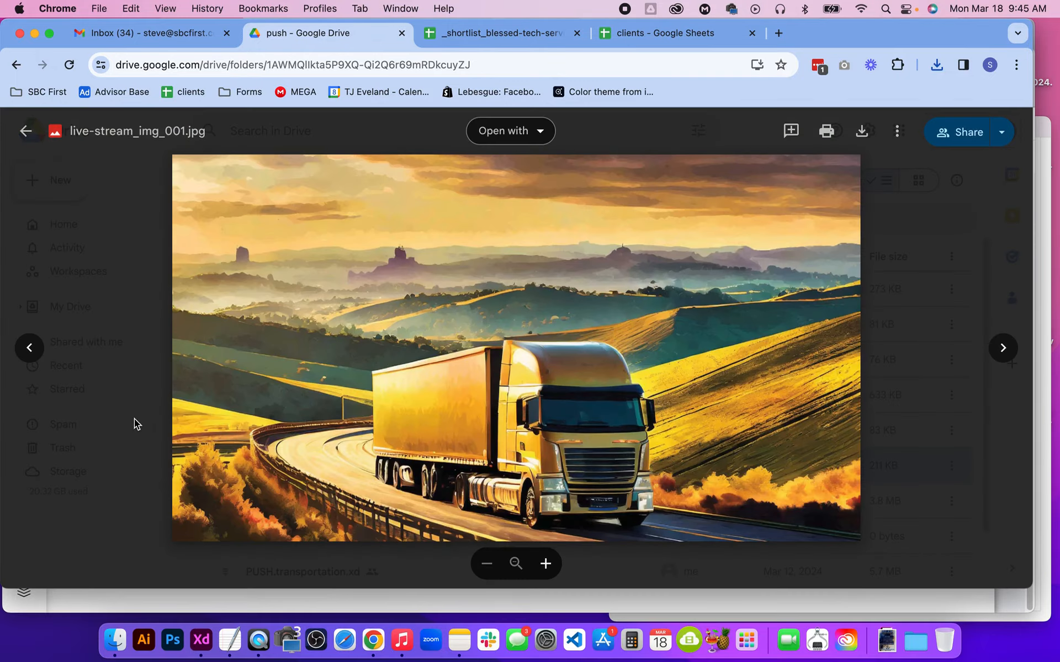
{"action": "left_click", "coordinate": [134, 425]}
{"action": "double_click", "coordinate": [389, 511]}
{"action": "left_click", "coordinate": [279, 492]}
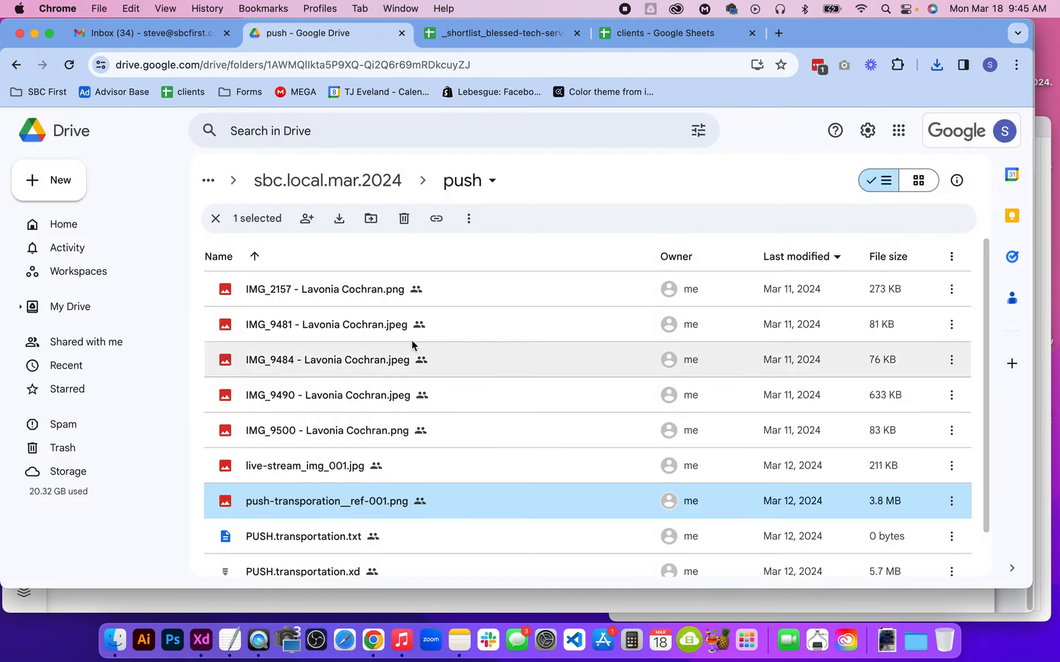
{"action": "scroll", "coordinate": [466, 380], "scroll_direction": "down", "scroll_amount": 2}
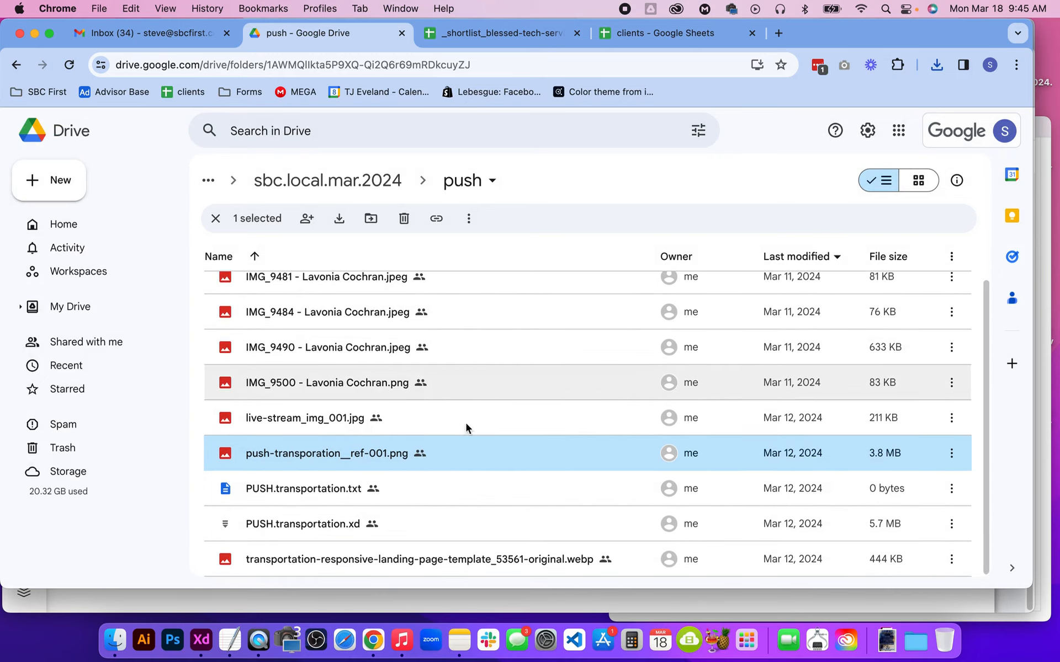
{"action": "scroll", "coordinate": [475, 424], "scroll_direction": "up", "scroll_amount": 2}
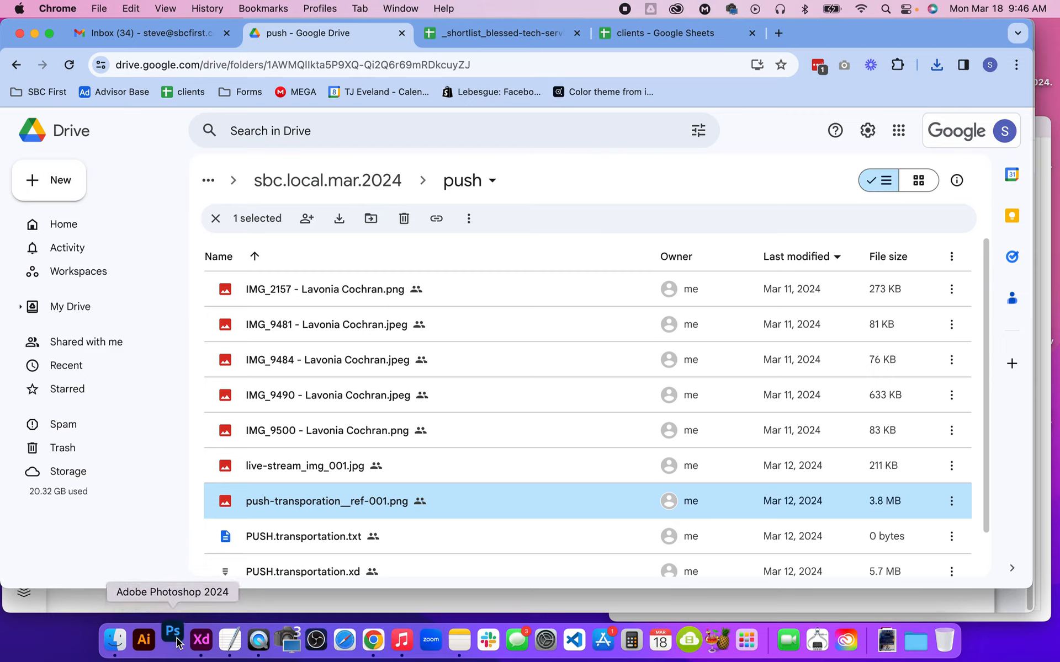
Launch Photoshop, dismiss the system version warning, and open the IMG_9490 JPEG flyer from the Downloads folder.
{"action": "left_click", "coordinate": [173, 639]}
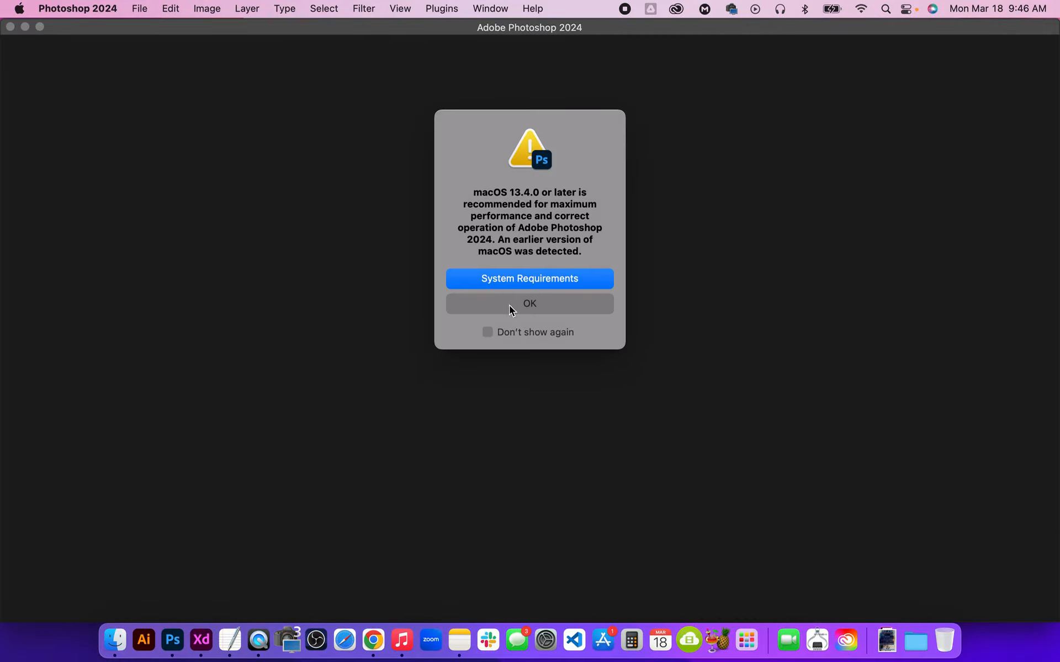
{"action": "left_click", "coordinate": [530, 308]}
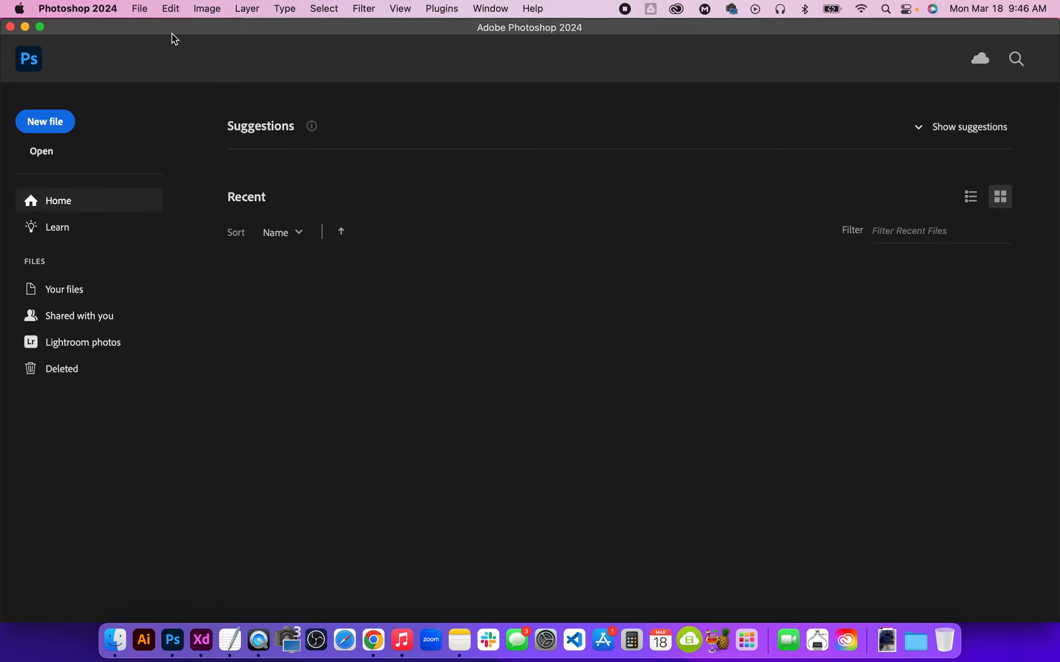
{"action": "left_click", "coordinate": [141, 9]}
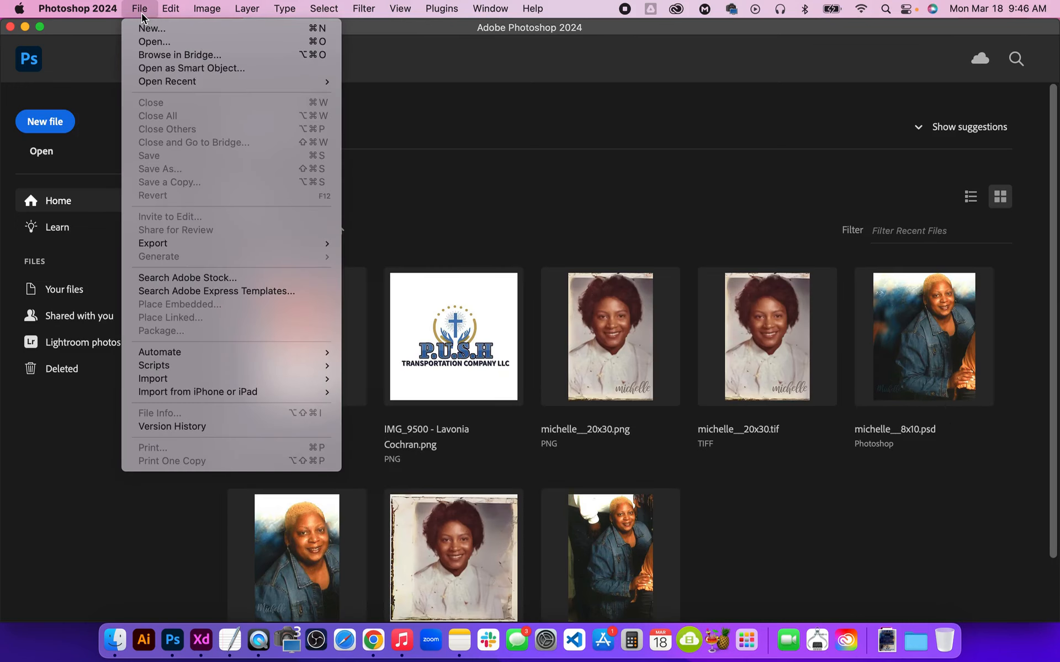
{"action": "left_click", "coordinate": [152, 43]}
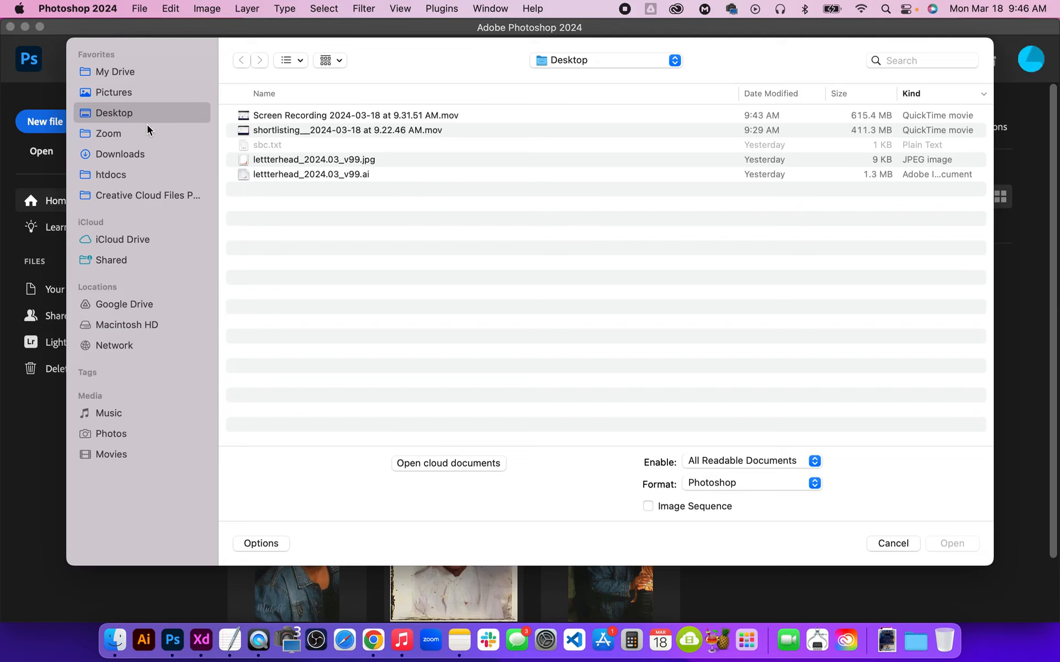
{"action": "left_click", "coordinate": [137, 153]}
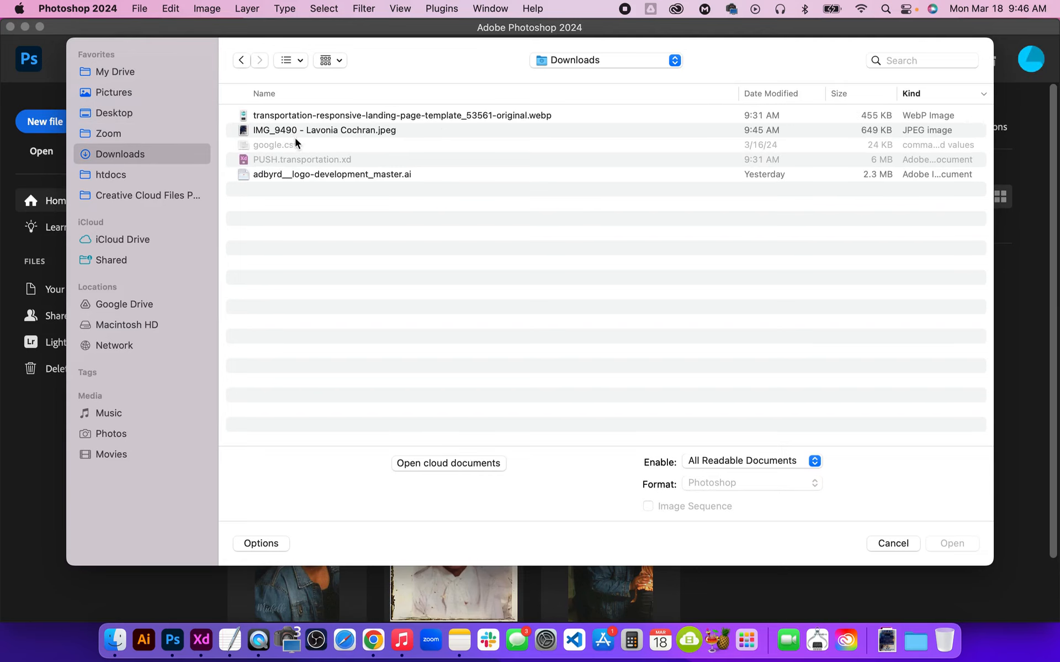
{"action": "left_click", "coordinate": [314, 132]}
{"action": "double_click", "coordinate": [313, 133]}
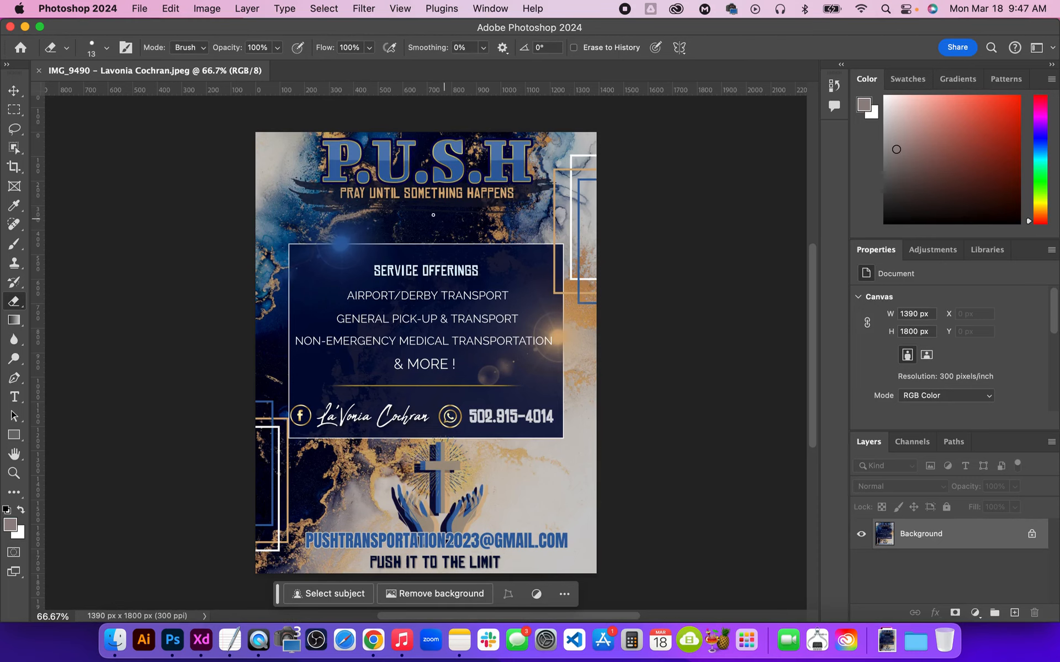
Create a new landscape document 1920 pixels wide and 540 pixels high.
{"action": "left_click", "coordinate": [138, 13]}
{"action": "left_click", "coordinate": [149, 31]}
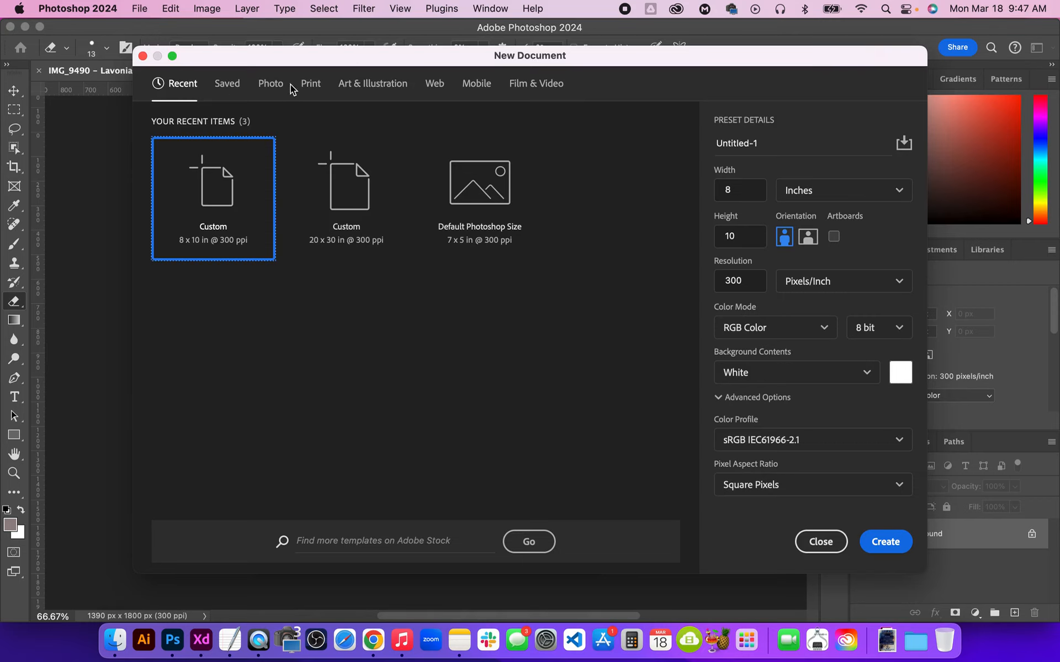
{"action": "left_click", "coordinate": [828, 188]}
{"action": "left_click", "coordinate": [830, 218]}
{"action": "double_click", "coordinate": [754, 192]}
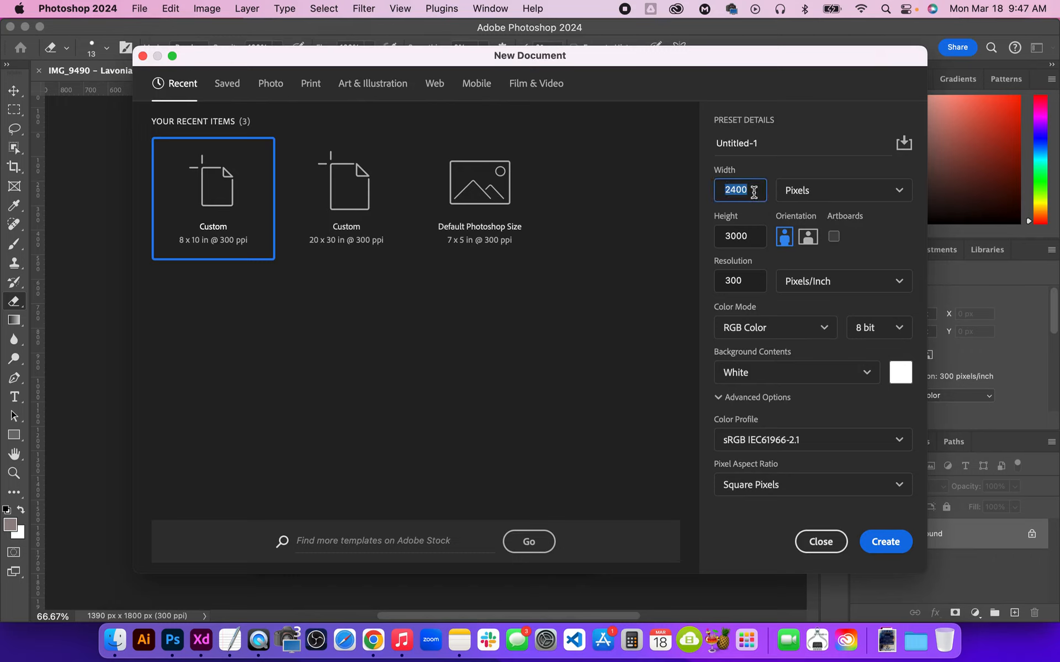
{"action": "type", "text": "19"}
{"action": "double_click", "coordinate": [752, 238]}
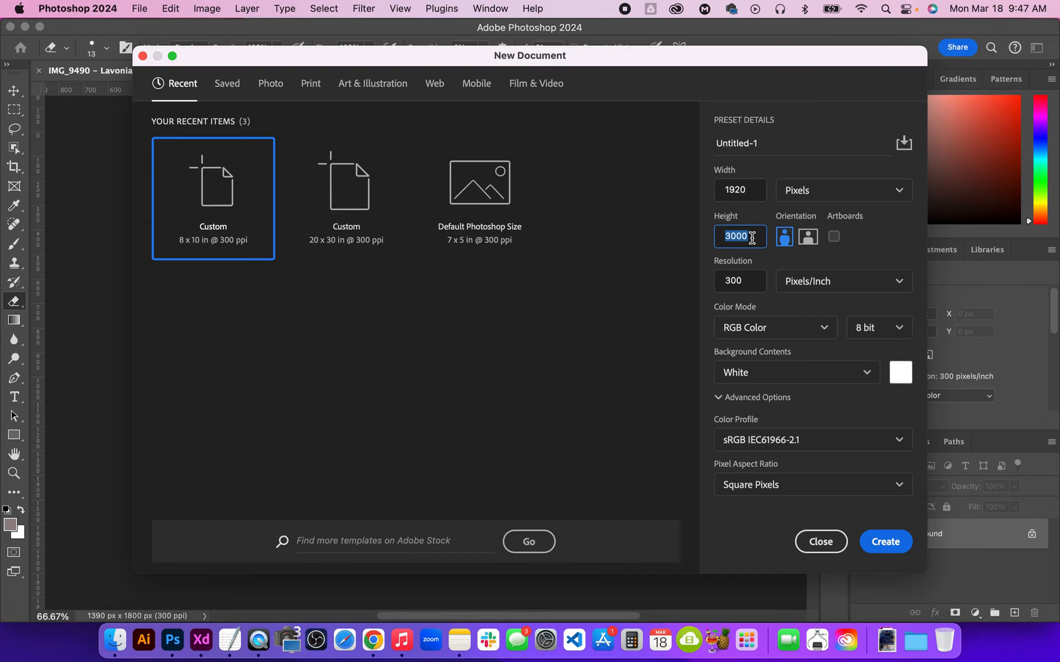
{"action": "type", "text": "540"}
{"action": "left_click", "coordinate": [808, 237]}
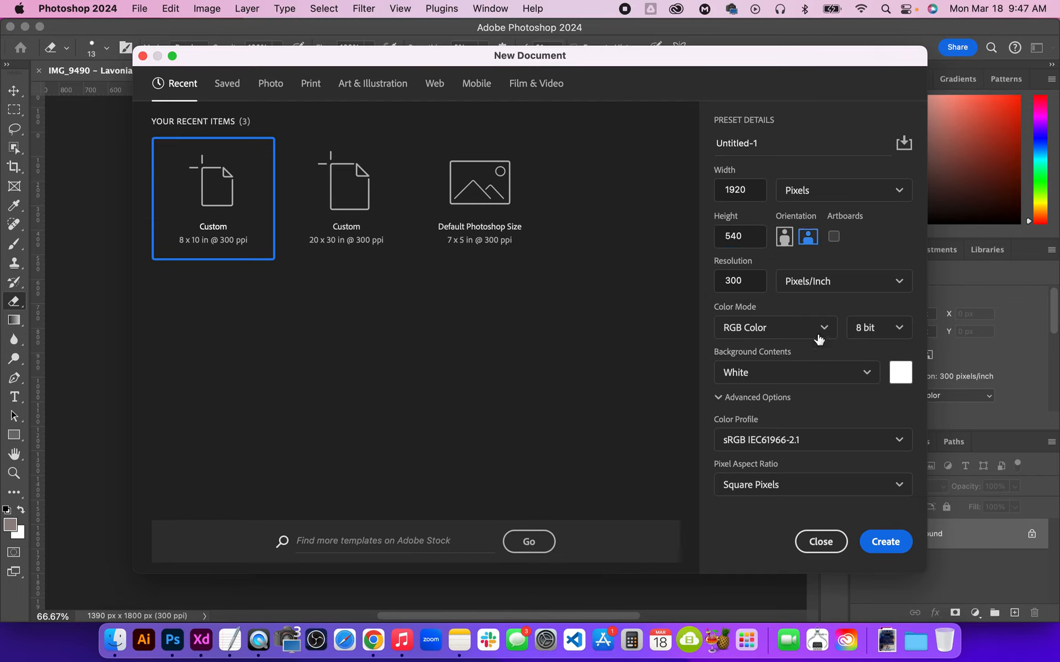
{"action": "left_click", "coordinate": [887, 542]}
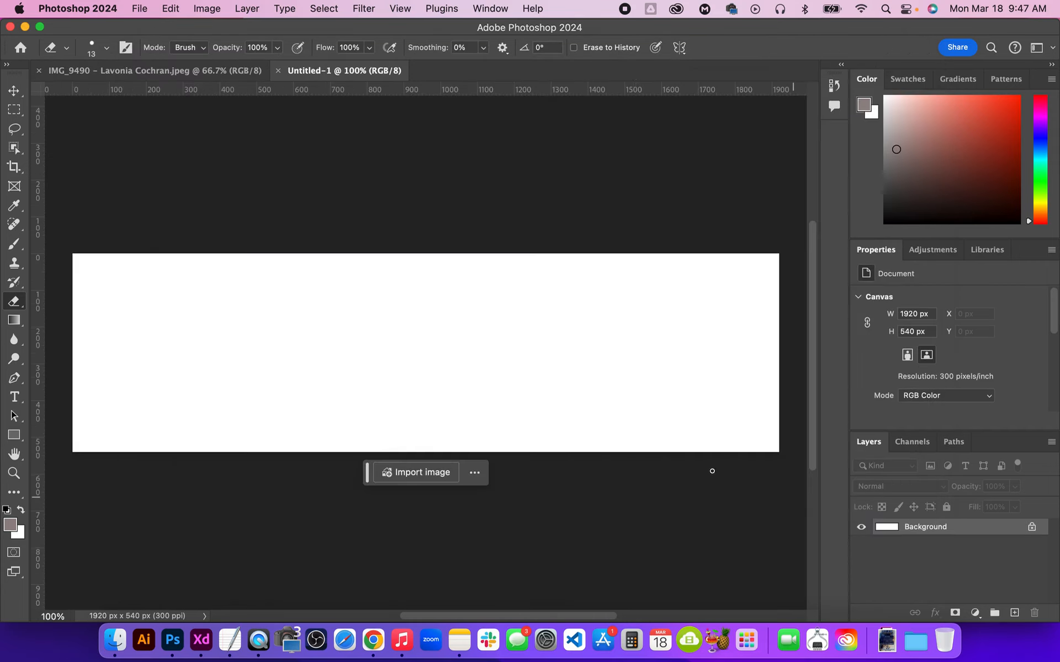
Copy a full-width strip about 123 px high from just above the flyer's service box into the blank 1920 x 540 document.
{"action": "left_click", "coordinate": [158, 76]}
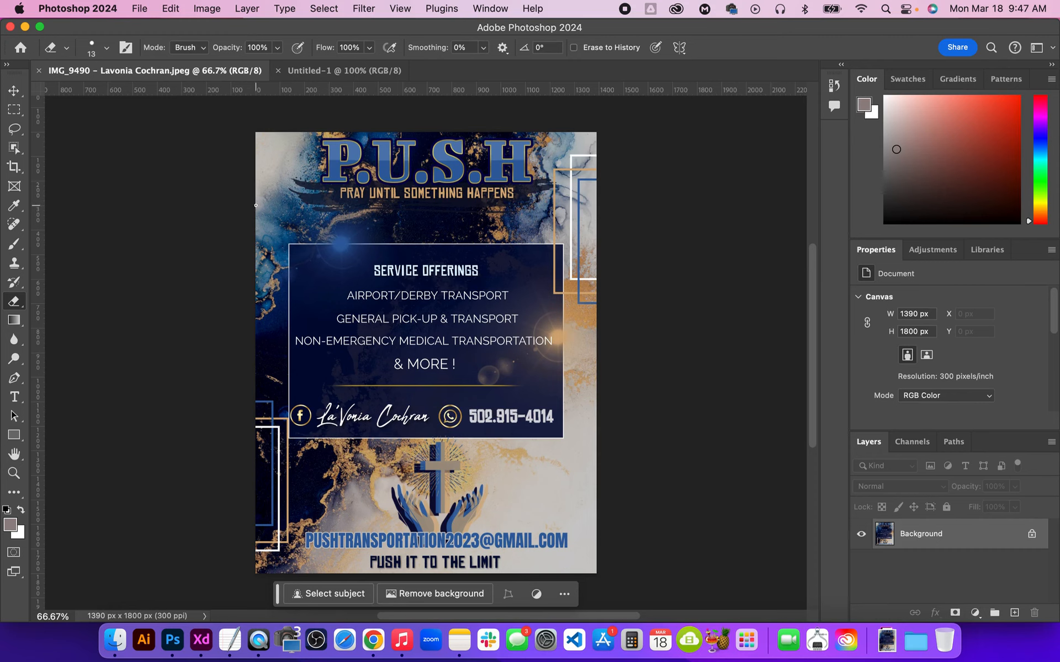
{"action": "left_click", "coordinate": [23, 111]}
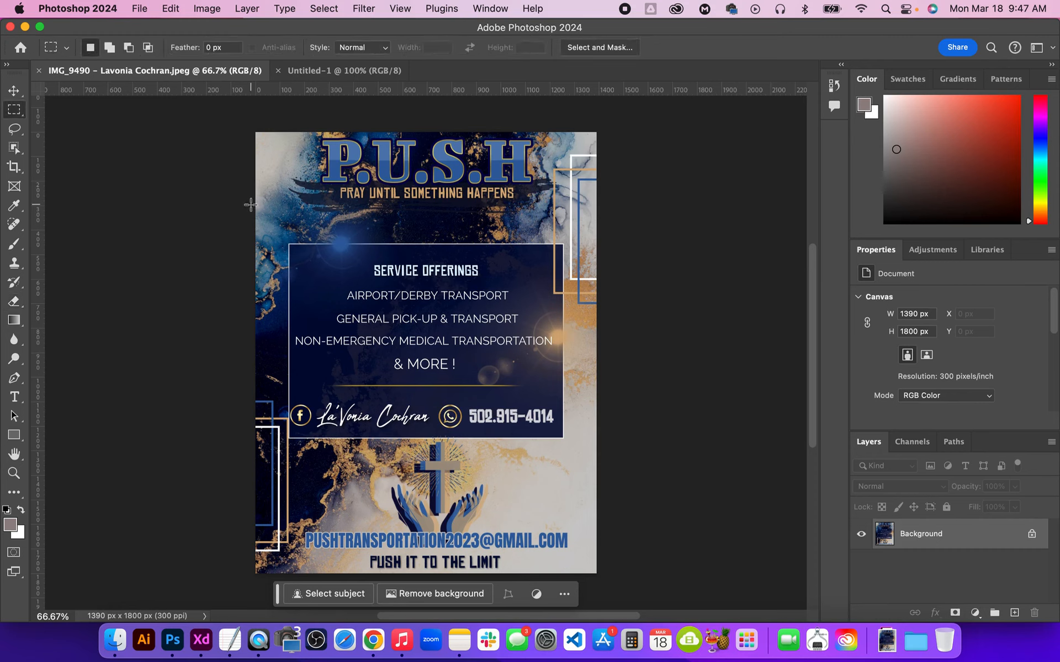
{"action": "left_click_drag", "start_coordinate": [250, 212], "coordinate": [626, 241]}
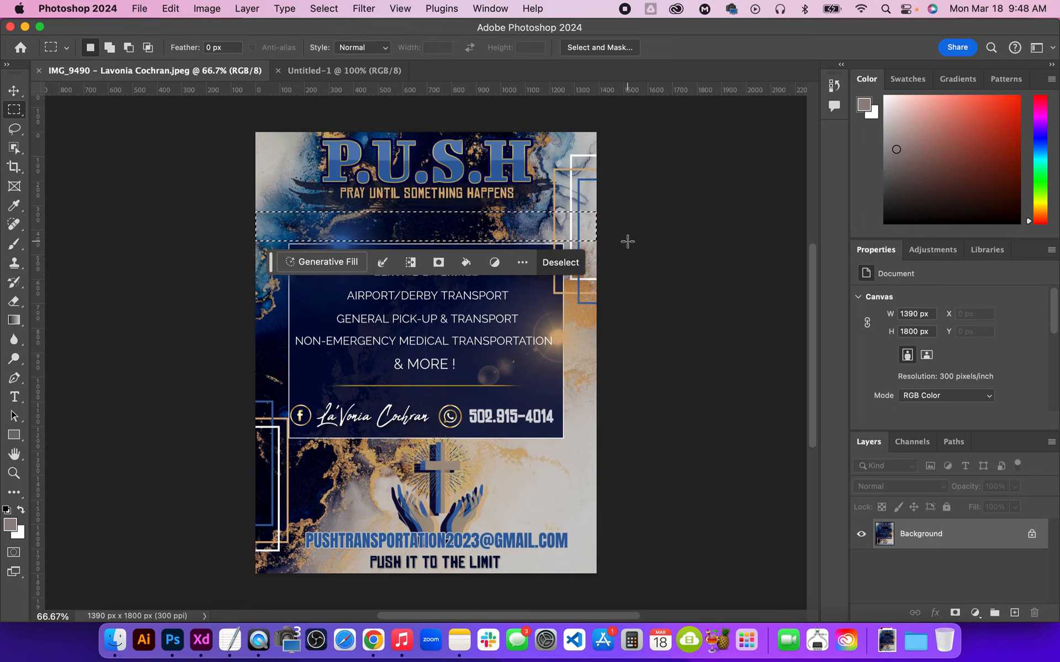
{"action": "left_click", "coordinate": [299, 73]}
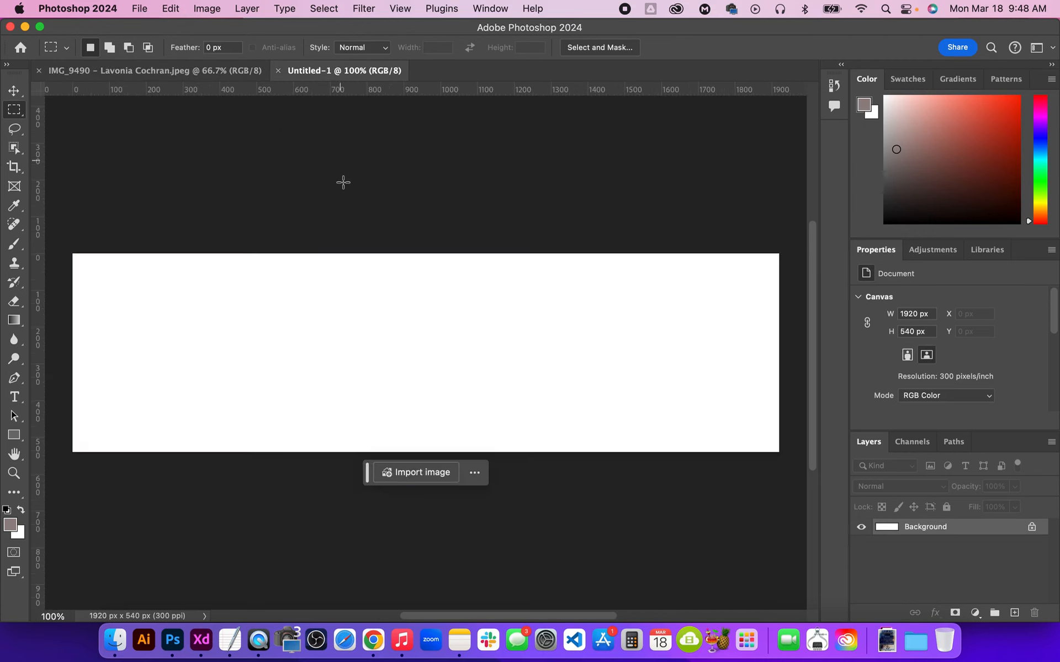
{"action": "key", "text": "super+v"}
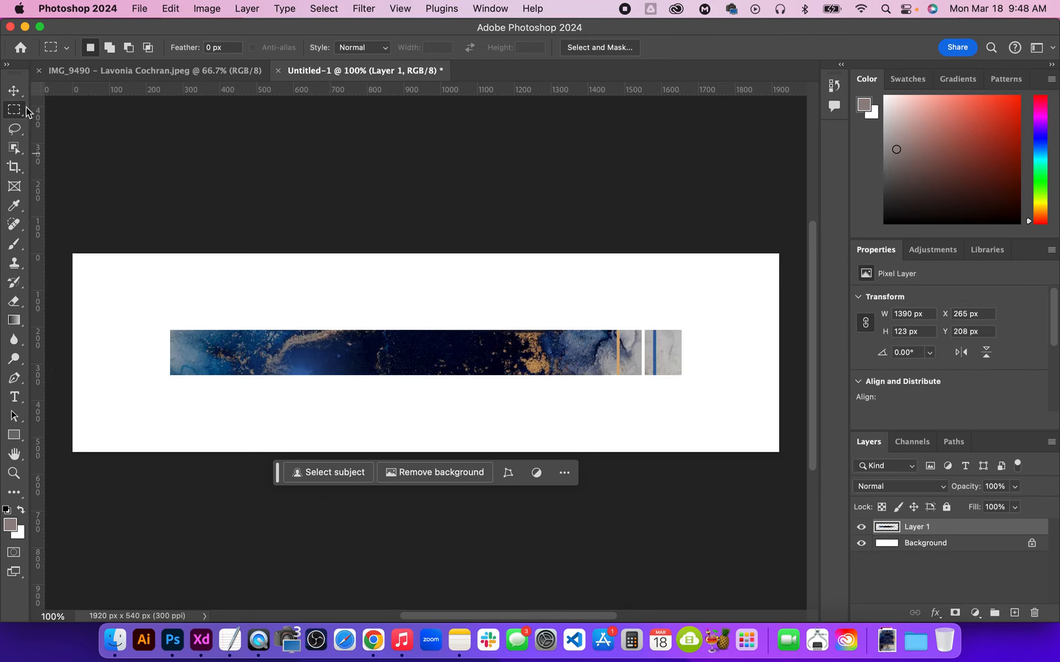
Move the pasted flyer strip to the canvas's top-left corner and scale it to full width, about 1922 x 170 px.
{"action": "key", "text": "v"}
{"action": "left_click_drag", "start_coordinate": [248, 343], "coordinate": [150, 267]}
{"action": "left_click_drag", "start_coordinate": [583, 299], "coordinate": [777, 388]}
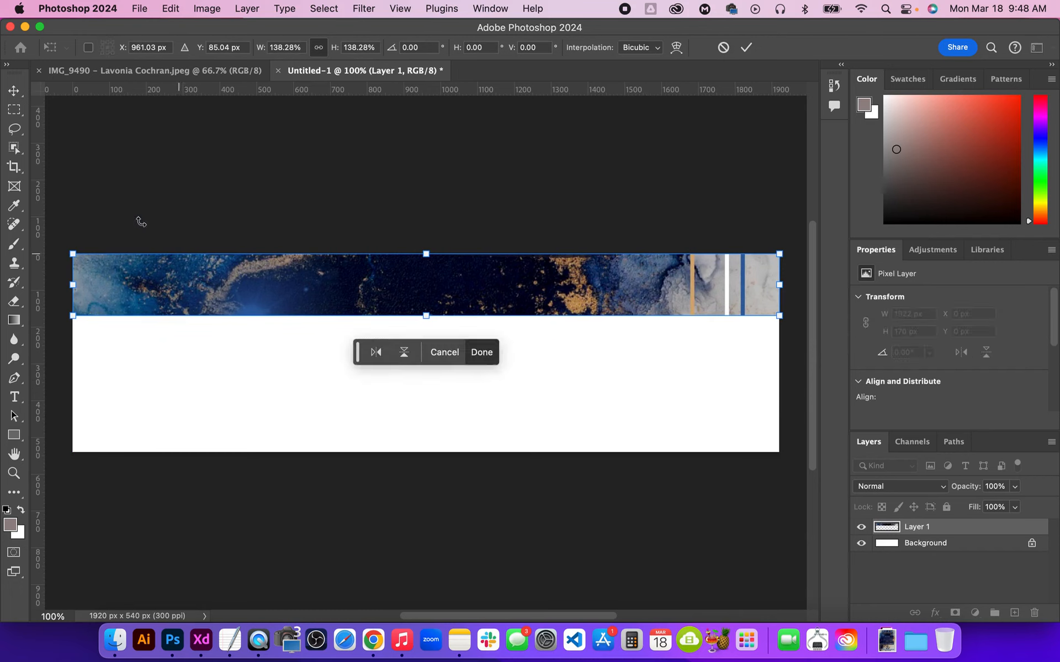
{"action": "left_click", "coordinate": [15, 109]}
{"action": "left_click", "coordinate": [15, 93]}
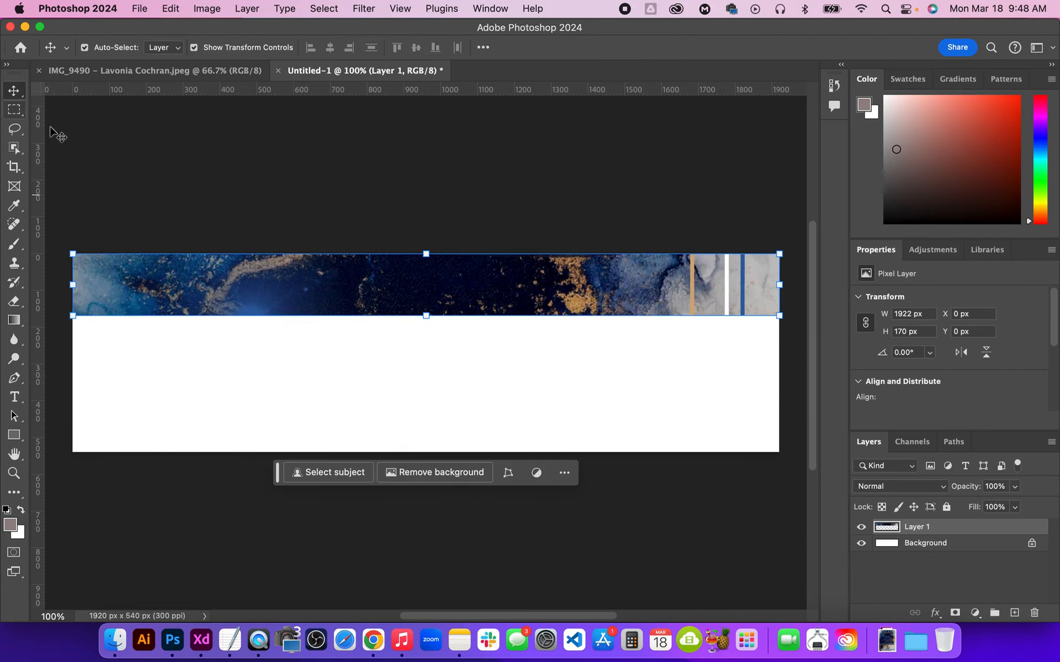
{"action": "left_click", "coordinate": [15, 109]}
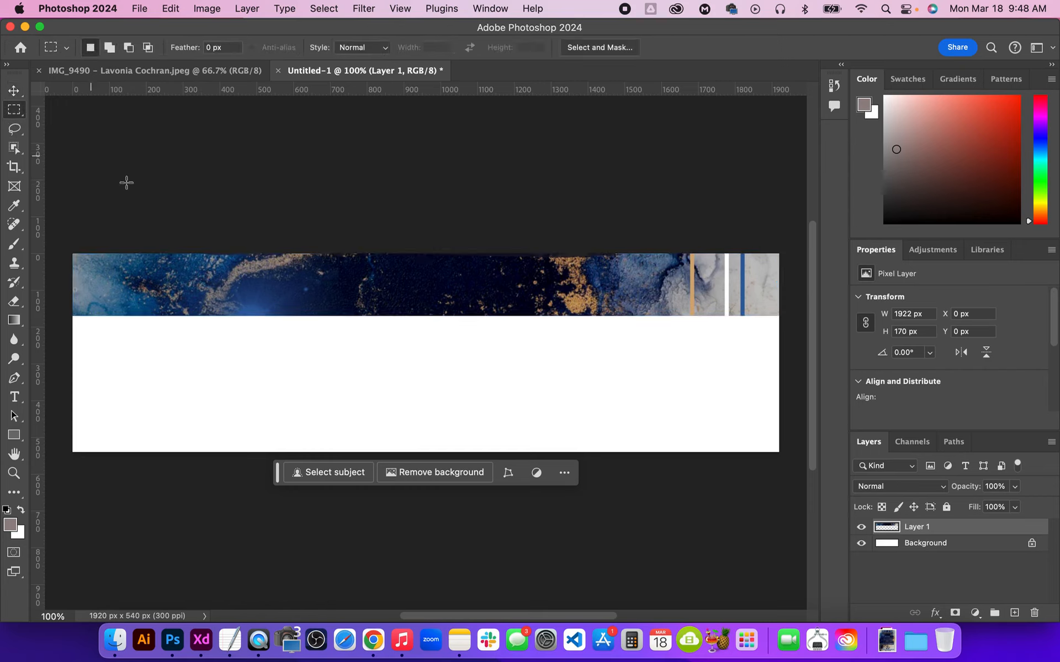
{"action": "key", "text": "v"}
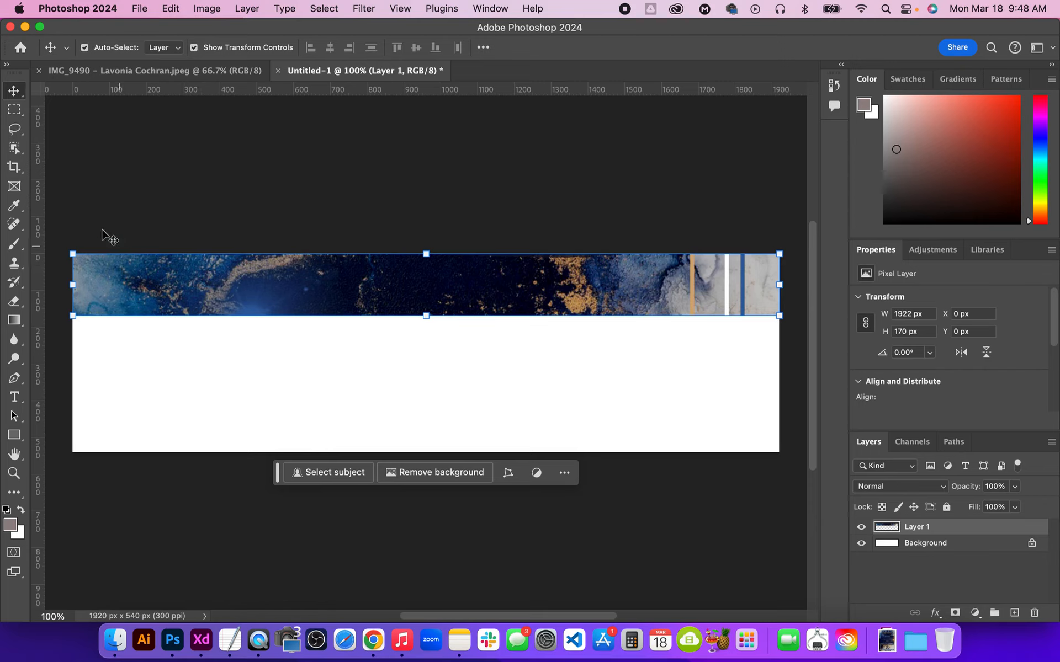
Select the white area below the strip, about 1920 x 374 px, and generate a fill with the prompt "Complete the pattern".
{"action": "left_click", "coordinate": [16, 109]}
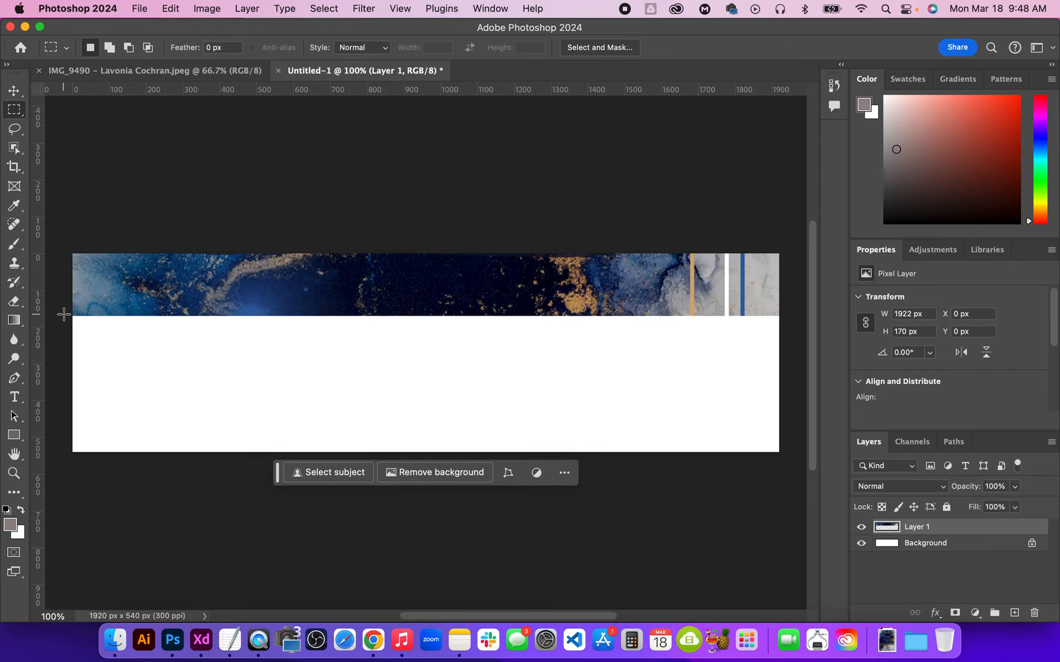
{"action": "left_click_drag", "start_coordinate": [64, 315], "coordinate": [799, 469]}
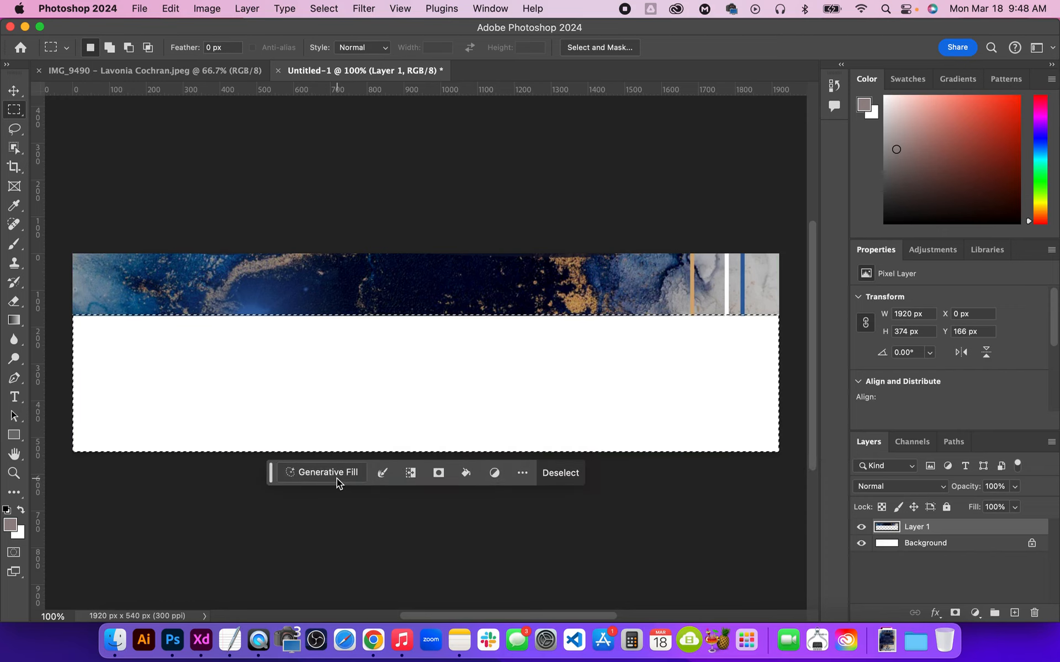
{"action": "left_click", "coordinate": [327, 473]}
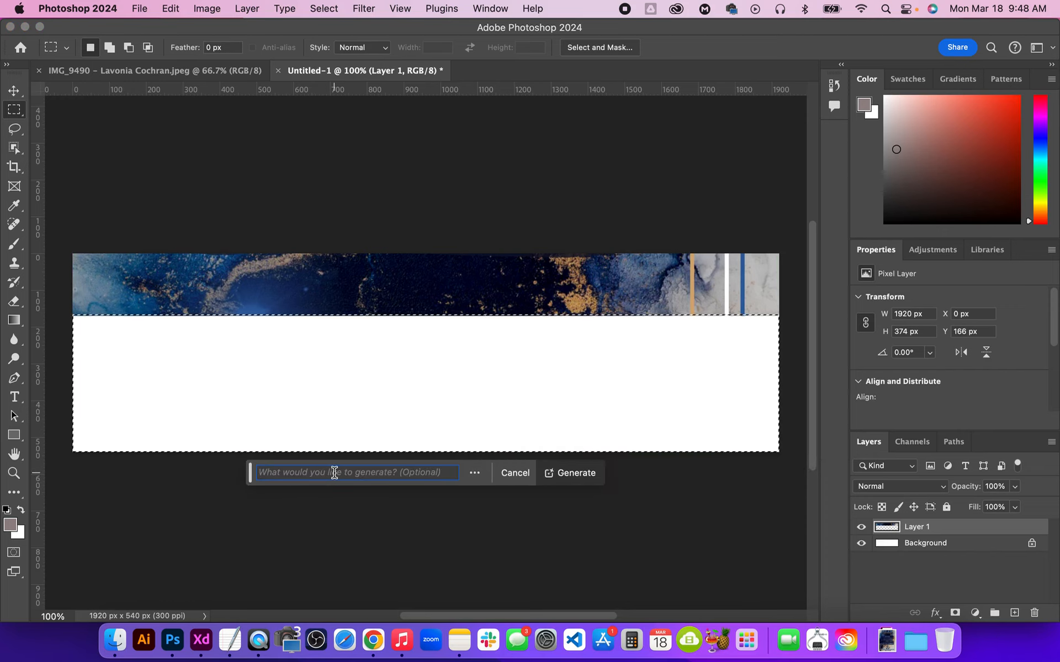
{"action": "type", "text": "Complete"}
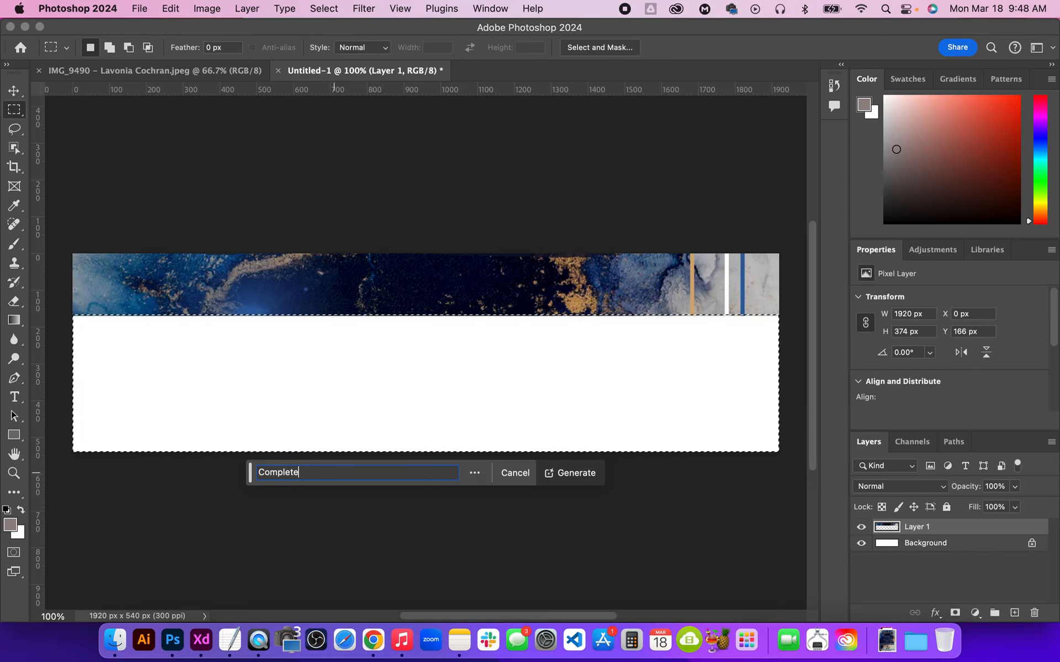
{"action": "type", "text": " the pattern"}
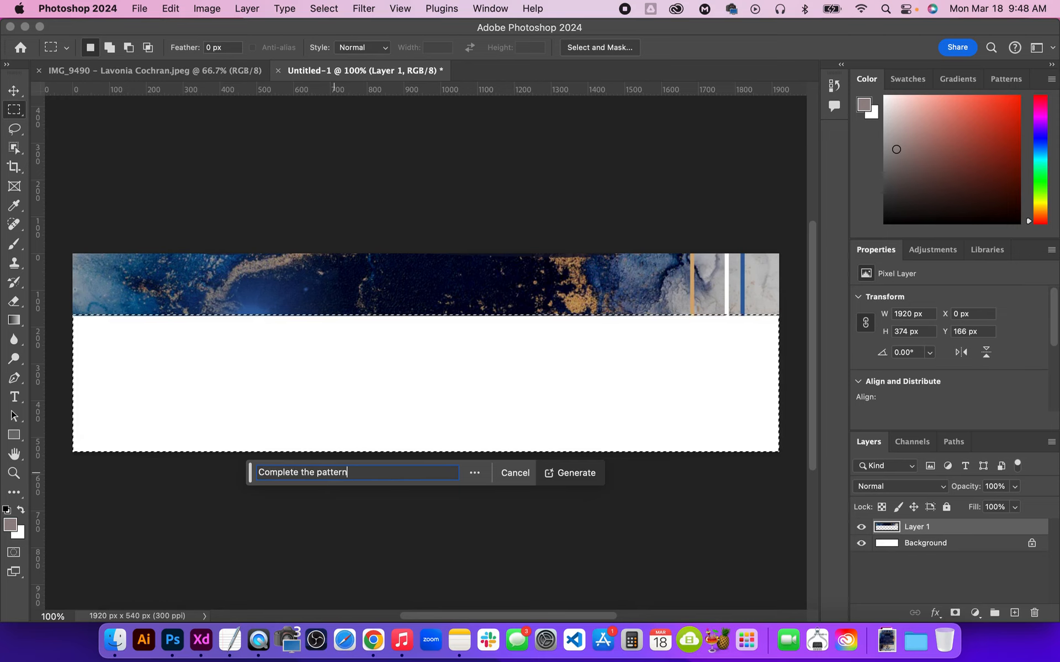
{"action": "key", "text": "Return"}
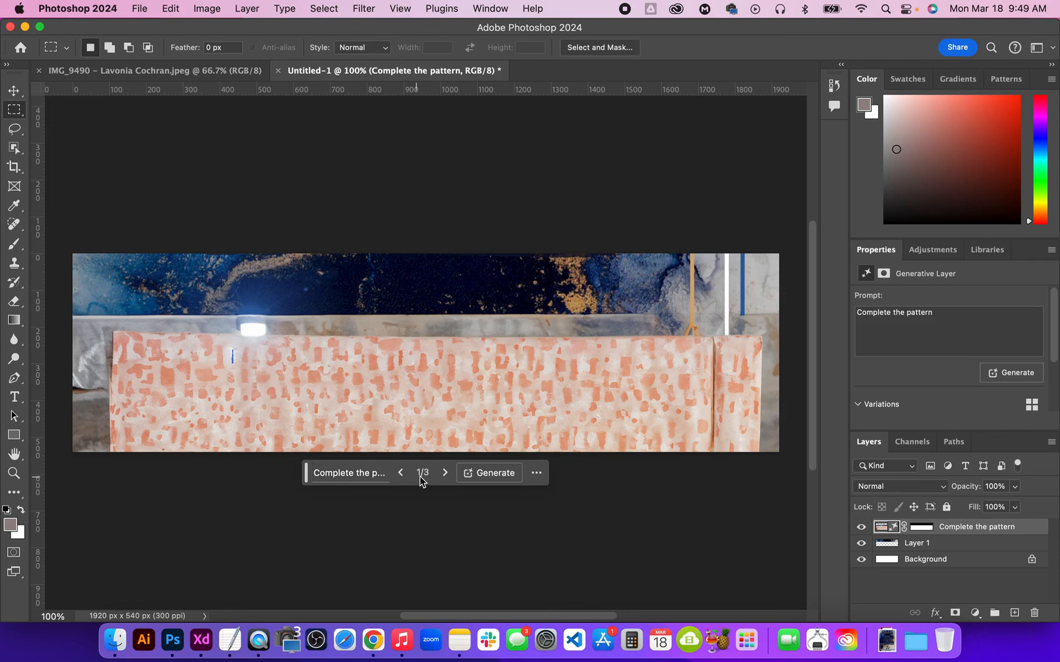
Look through the other generated variations and delete the "Complete the pattern" layer.
{"action": "left_click", "coordinate": [444, 473]}
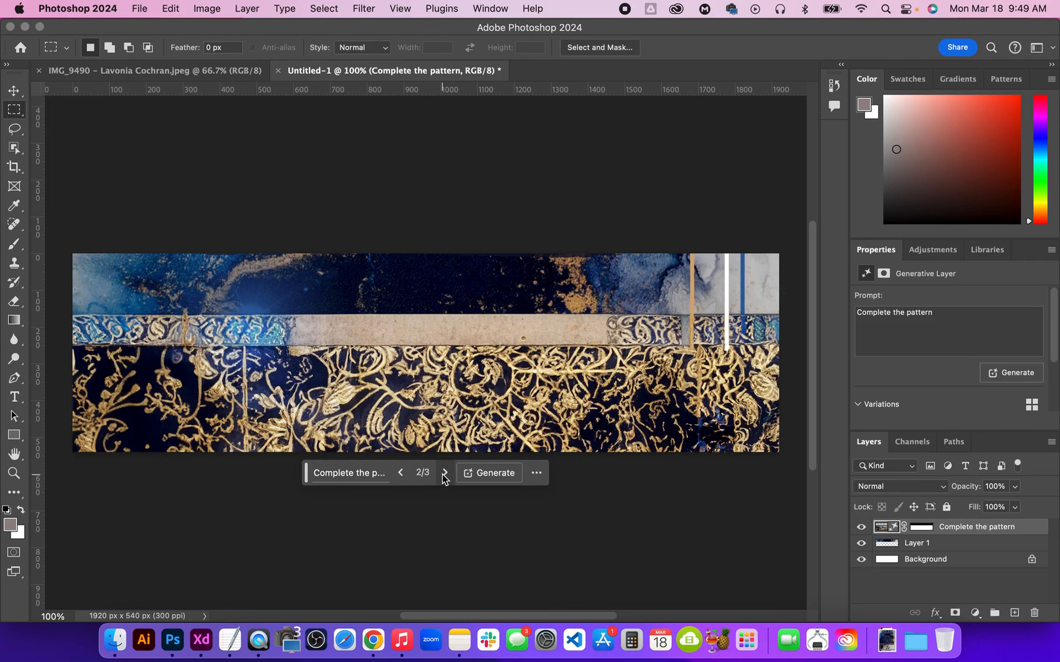
{"action": "left_click", "coordinate": [444, 473]}
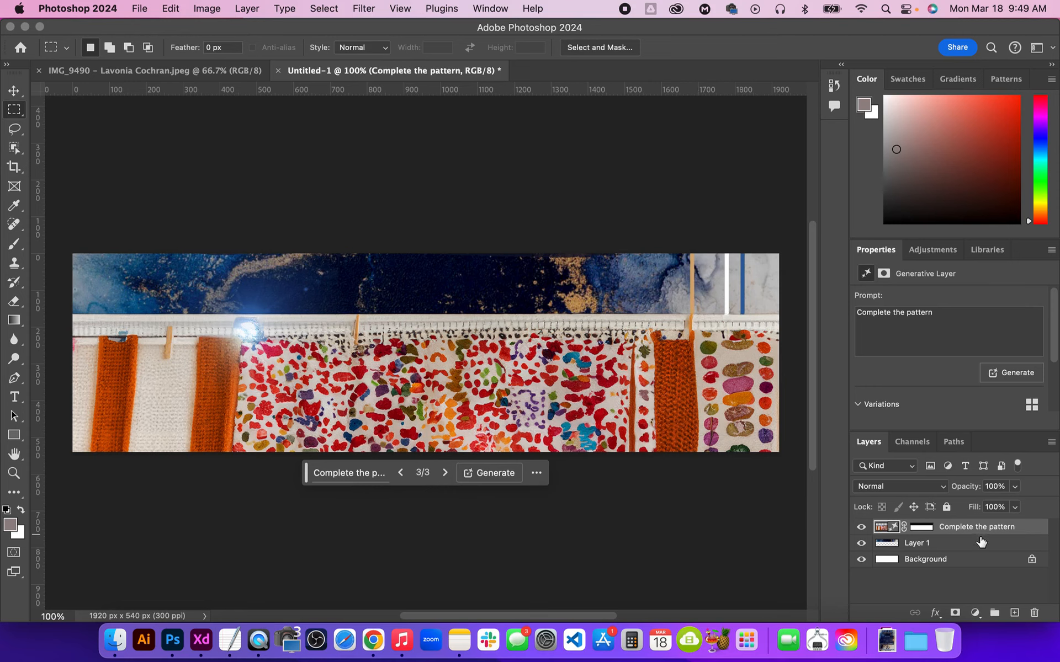
{"action": "left_click", "coordinate": [1032, 614]}
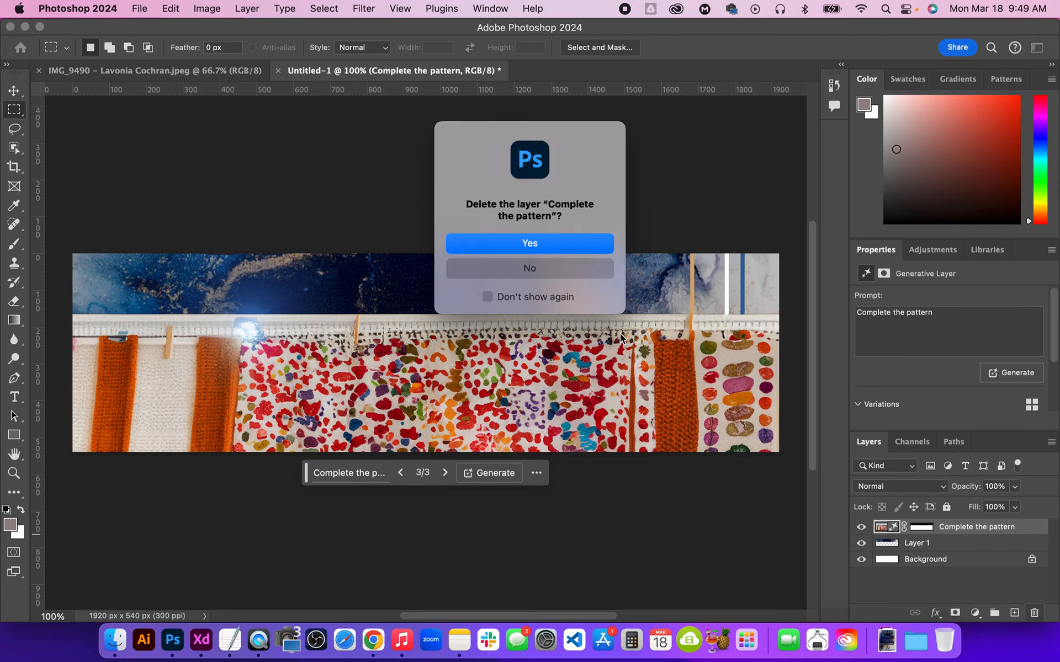
{"action": "left_click", "coordinate": [544, 246]}
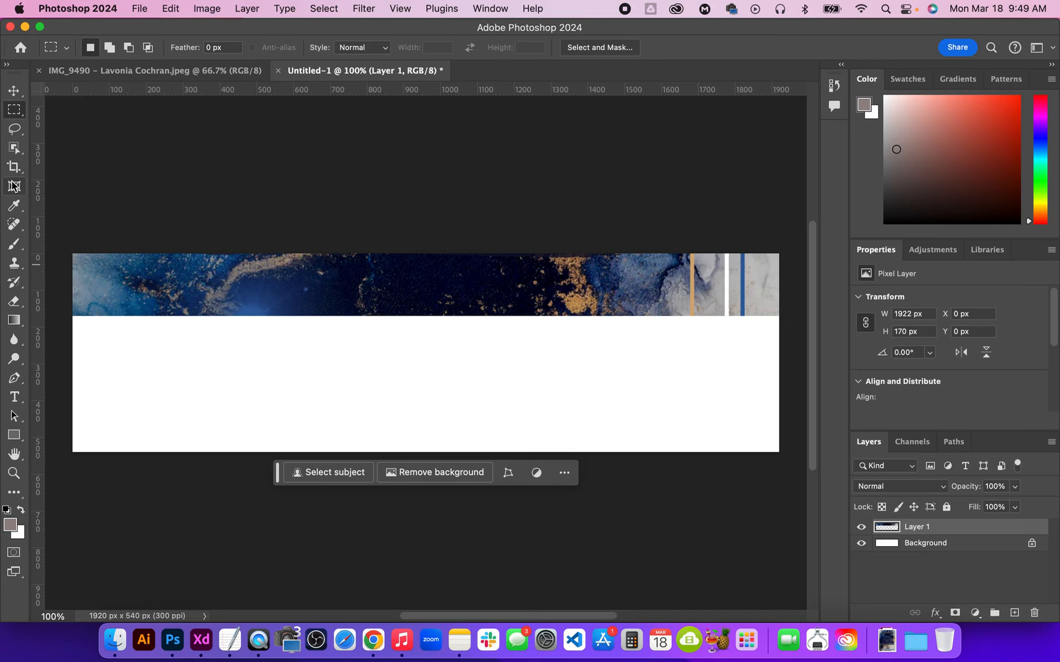
Clone the strip's marble texture down over the whole white area with a 175 px Clone Stamp brush.
{"action": "left_click", "coordinate": [15, 263]}
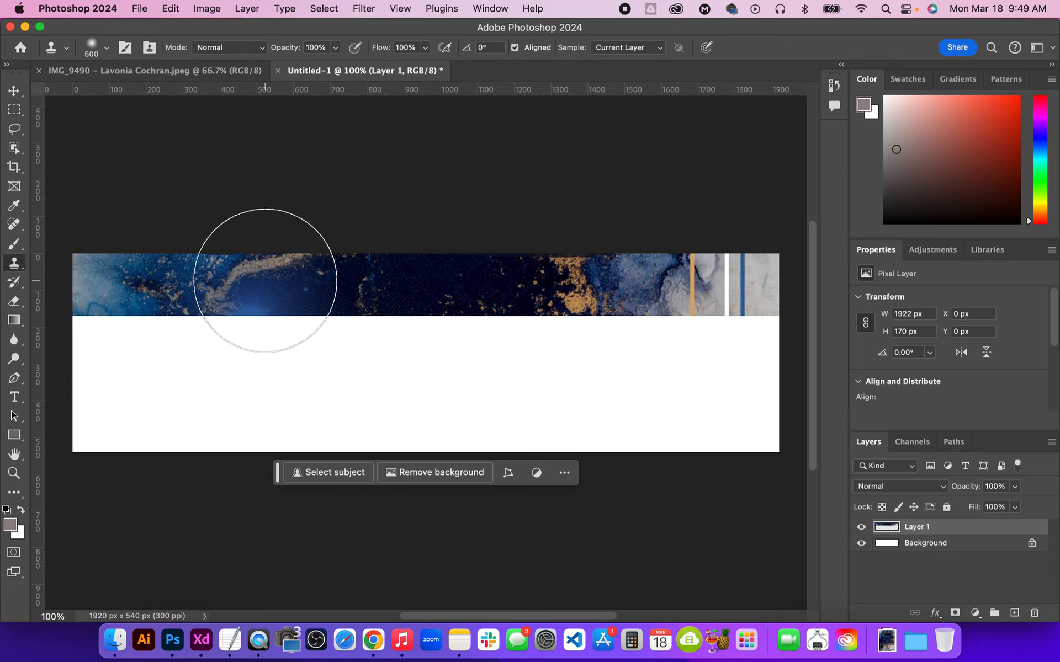
{"action": "key", "text": "bracketleft"}
{"action": "key", "text": "bracketleft"}
{"action": "key", "text": "bracketleft"}
{"action": "key", "text": "bracketleft"}
{"action": "key", "text": "bracketleft"}
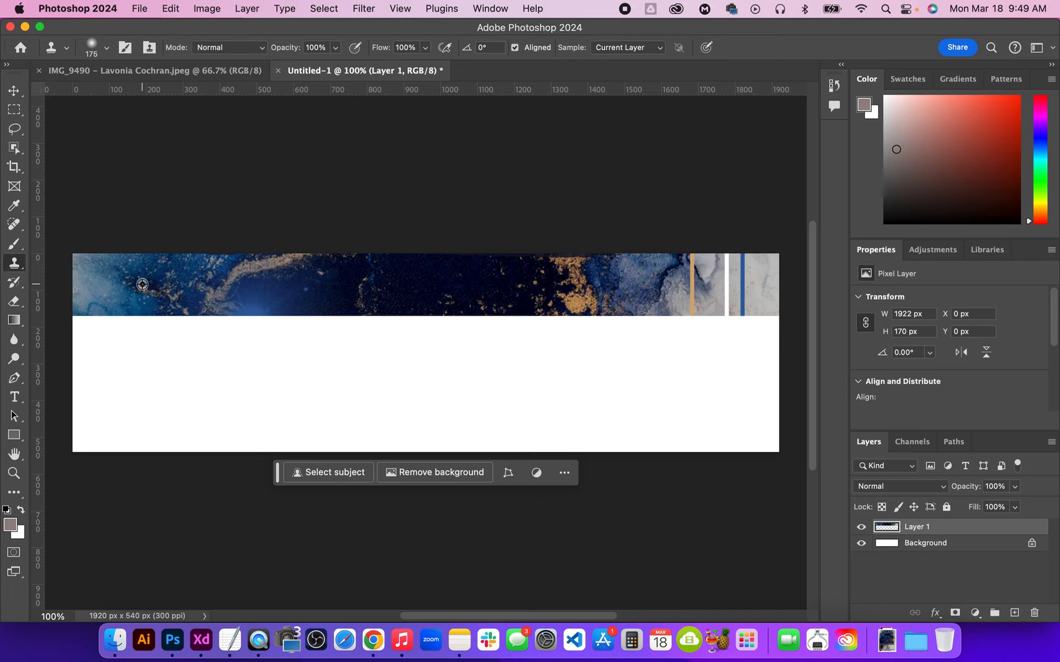
{"action": "left_click", "coordinate": [97, 283], "text": "alt"}
{"action": "mouse_move", "coordinate": [95, 317]}
{"action": "left_mouse_down"}
{"action": "mouse_move", "coordinate": [95, 344]}
{"action": "mouse_move", "coordinate": [90, 336]}
{"action": "mouse_move", "coordinate": [762, 343]}
{"action": "mouse_move", "coordinate": [757, 390]}
{"action": "mouse_move", "coordinate": [776, 391]}
{"action": "left_mouse_up"}
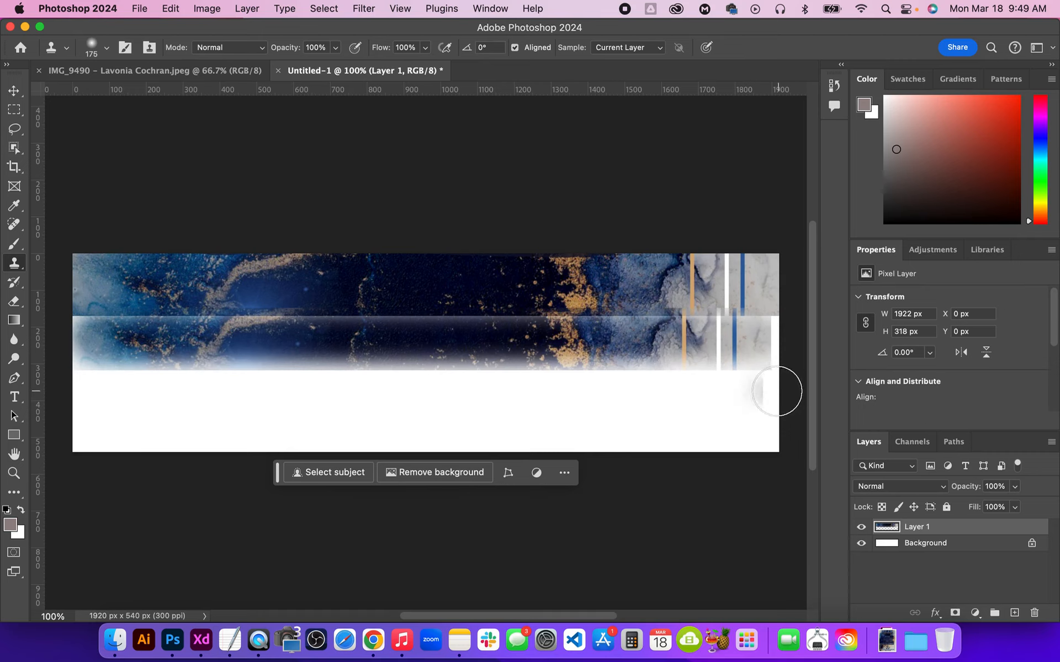
{"action": "left_click", "coordinate": [83, 386], "text": "shift"}
{"action": "mouse_move", "coordinate": [309, 393]}
{"action": "left_mouse_down"}
{"action": "mouse_move", "coordinate": [818, 404]}
{"action": "mouse_move", "coordinate": [557, 418]}
{"action": "mouse_move", "coordinate": [257, 412]}
{"action": "mouse_move", "coordinate": [298, 411]}
{"action": "mouse_move", "coordinate": [360, 379]}
{"action": "mouse_move", "coordinate": [458, 382]}
{"action": "left_mouse_up"}
{"action": "scroll", "coordinate": [294, 411], "scroll_direction": "down", "scroll_amount": 1}
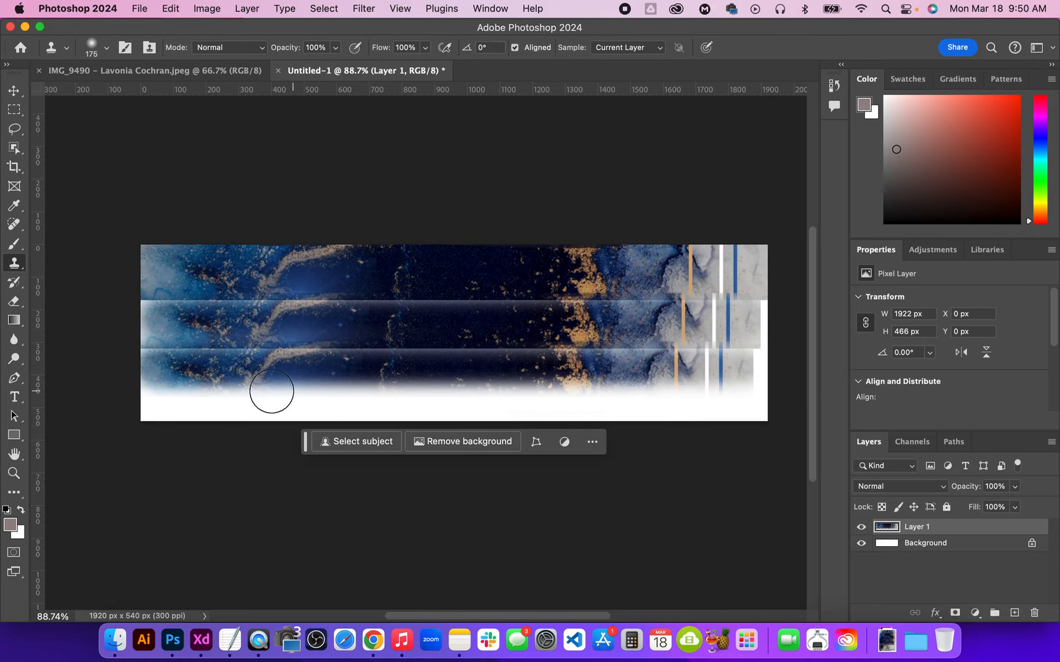
{"action": "left_click_drag", "start_coordinate": [182, 407], "coordinate": [800, 414]}
{"action": "left_click_drag", "start_coordinate": [373, 348], "coordinate": [353, 331]}
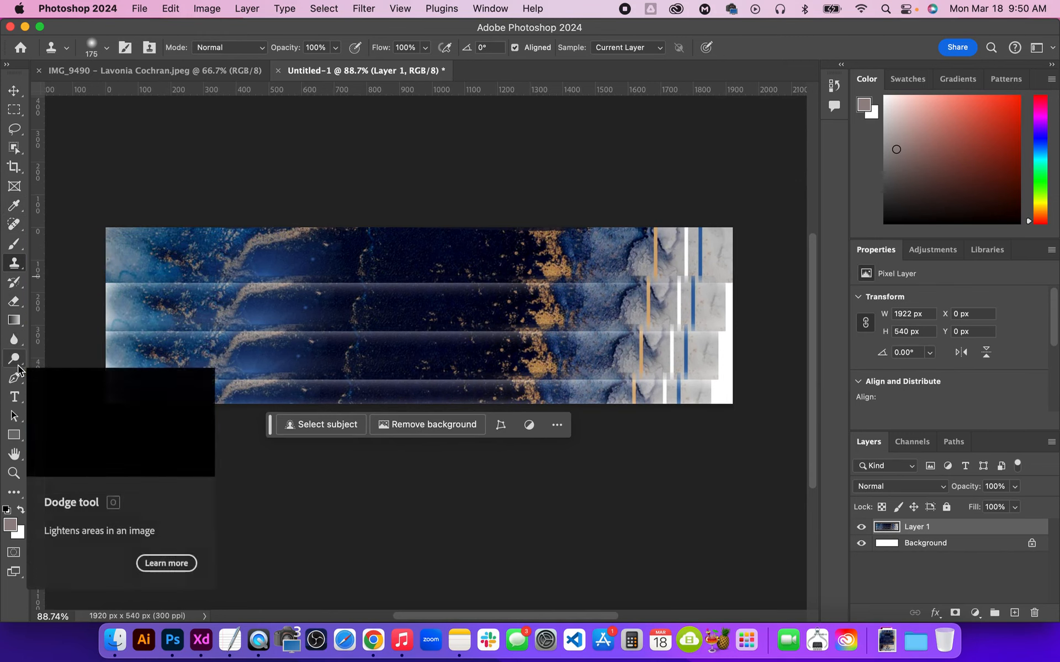
Smudge the cloned bands across the whole canvas with a 600 px Smudge brush at 50% strength.
{"action": "left_click", "coordinate": [14, 339]}
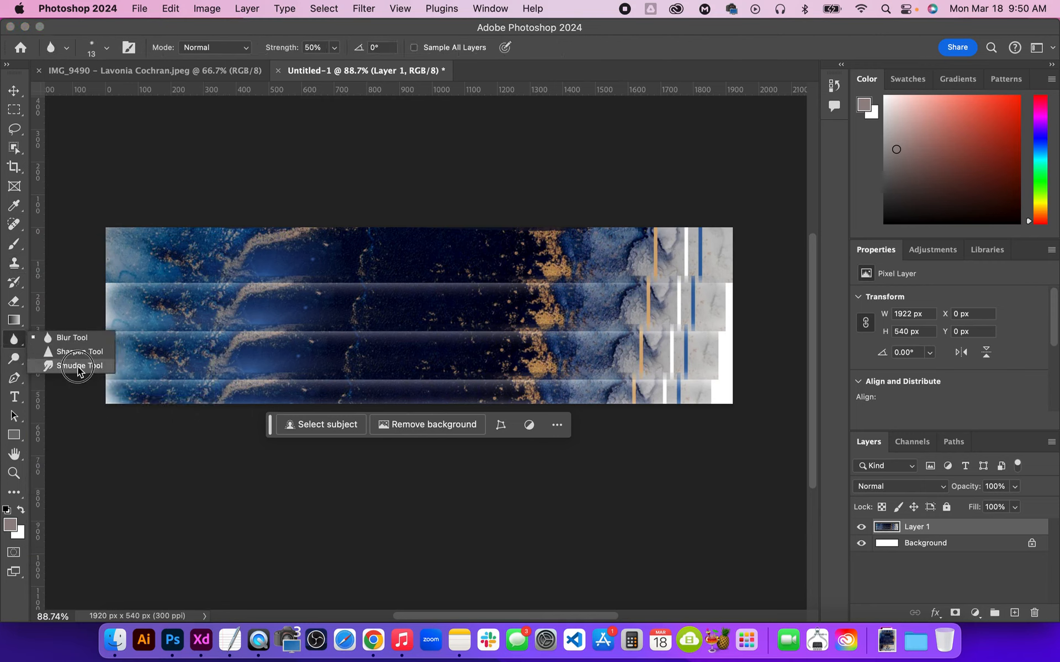
{"action": "left_click", "coordinate": [72, 367]}
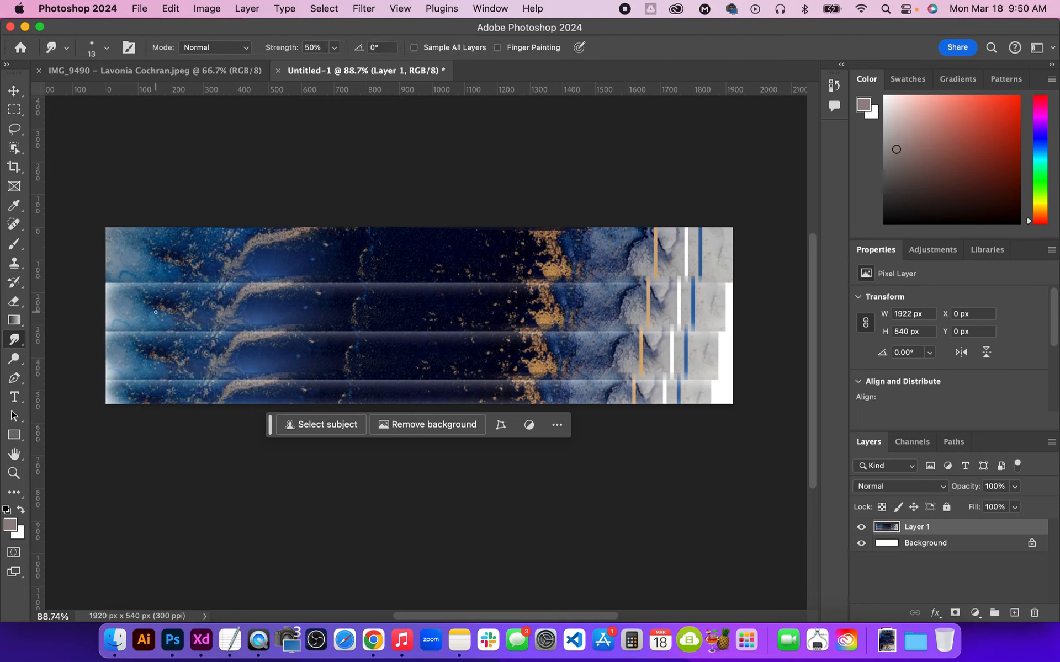
{"action": "key", "text": "bracketright"}
{"action": "key", "text": "bracketright"}
{"action": "key", "text": "bracketright"}
{"action": "key", "text": "bracketright"}
{"action": "key", "text": "bracketright"}
{"action": "key", "text": "bracketright"}
{"action": "key", "text": "bracketright"}
{"action": "key", "text": "bracketright"}
{"action": "key", "text": "bracketright"}
{"action": "key", "text": "bracketright"}
{"action": "key", "text": "bracketright"}
{"action": "key", "text": "bracketright"}
{"action": "key", "text": "bracketright"}
{"action": "key", "text": "bracketright"}
{"action": "key", "text": "bracketright"}
{"action": "key", "text": "bracketright"}
{"action": "key", "text": "bracketright"}
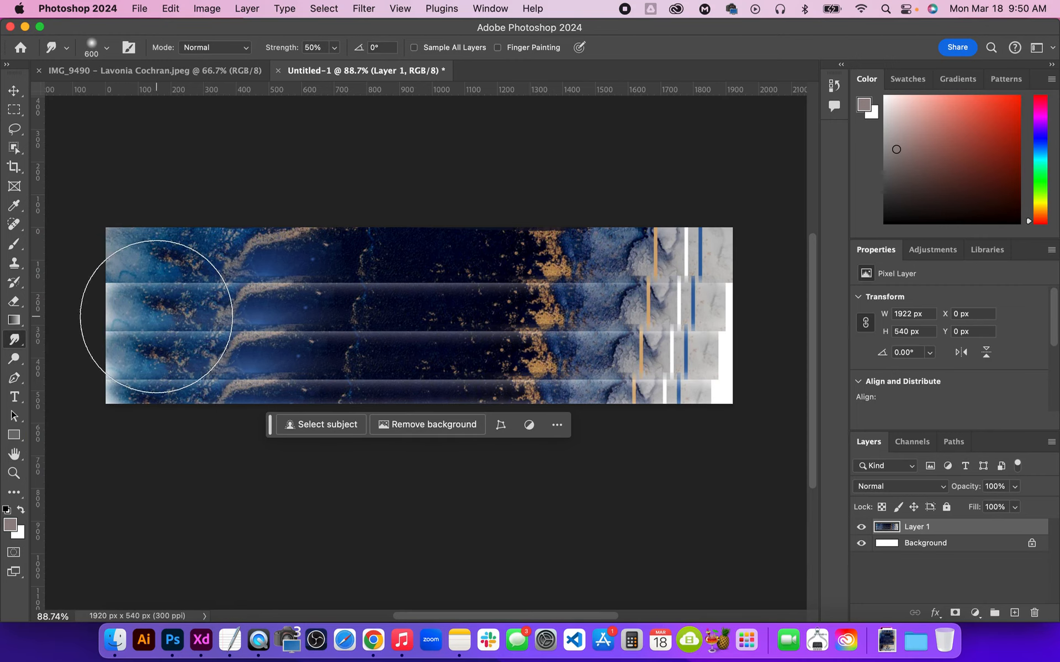
{"action": "scroll", "coordinate": [154, 315], "scroll_direction": "down", "scroll_amount": 3}
{"action": "mouse_move", "coordinate": [203, 330]}
{"action": "left_mouse_down"}
{"action": "mouse_move", "coordinate": [657, 336]}
{"action": "mouse_move", "coordinate": [748, 351]}
{"action": "left_mouse_up"}
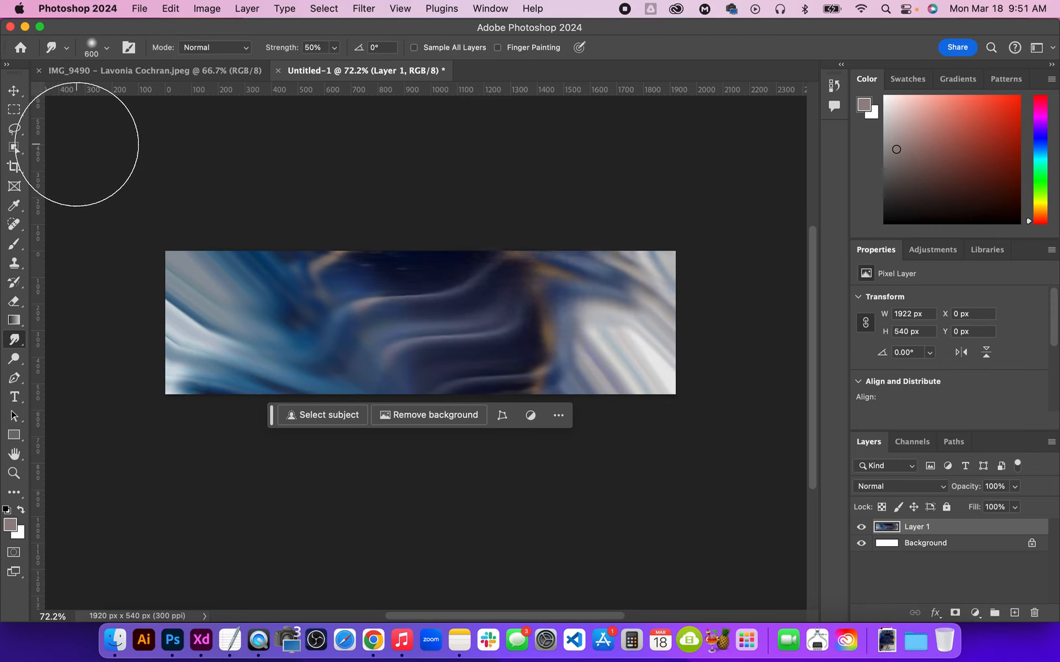
Check the original flyer and delete Layer 1 from the 1920 x 540 document.
{"action": "left_click", "coordinate": [12, 109]}
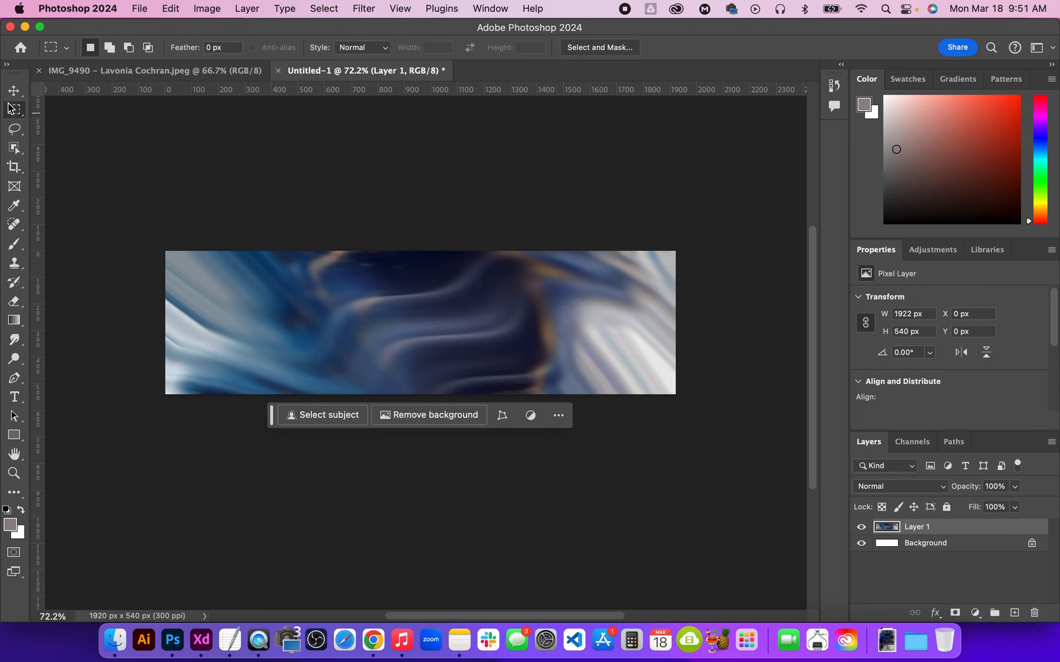
{"action": "left_click", "coordinate": [188, 73]}
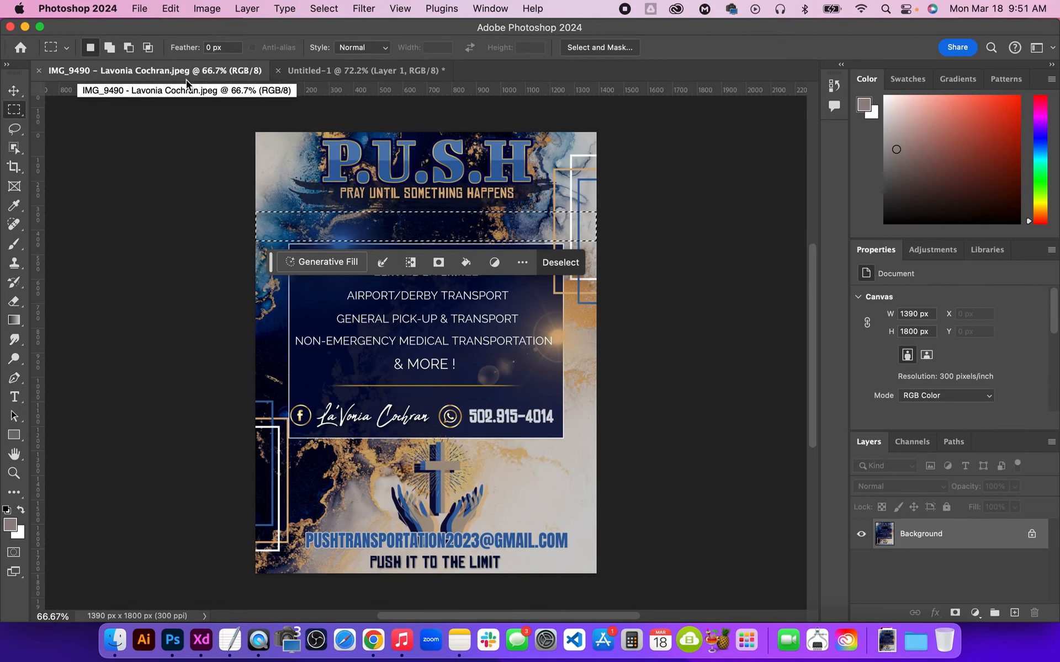
{"action": "left_click", "coordinate": [318, 74]}
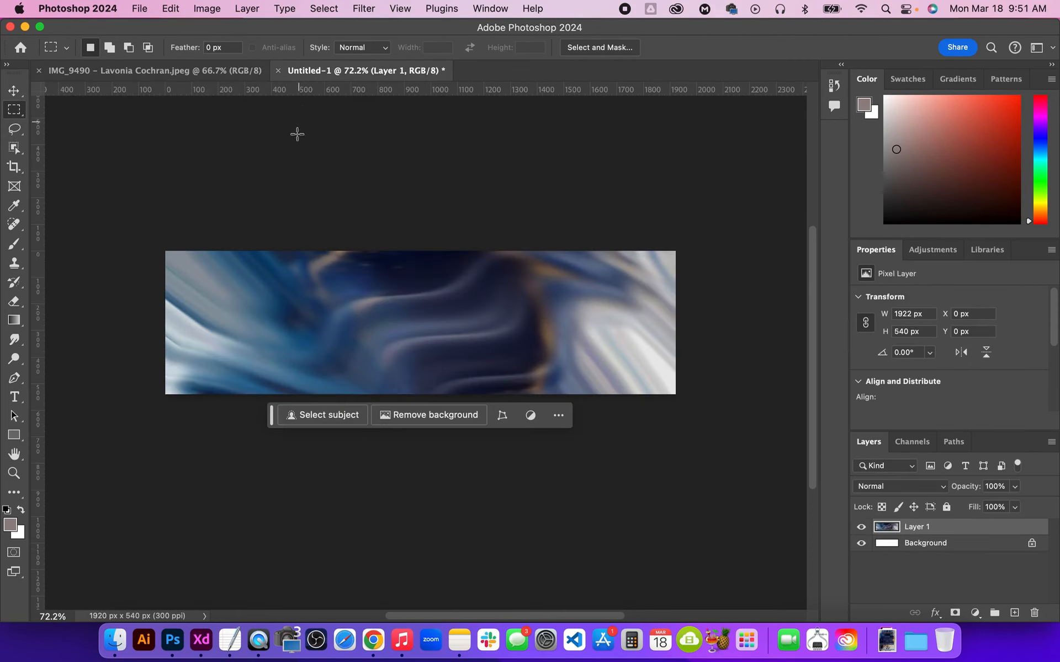
{"action": "left_click", "coordinate": [1035, 613]}
{"action": "left_click", "coordinate": [513, 236]}
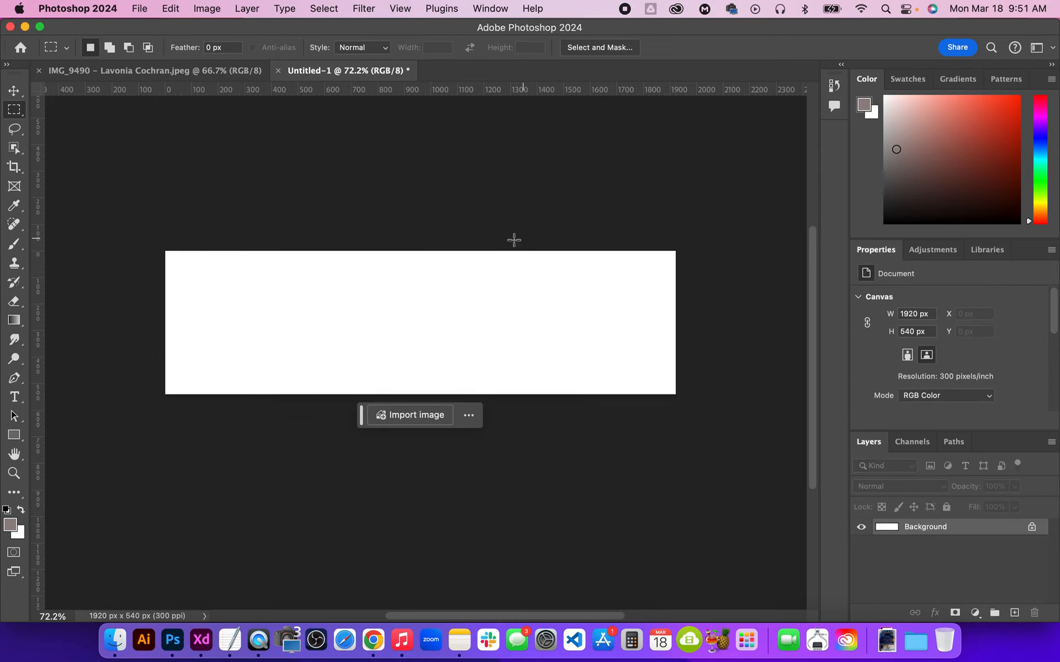
Paste the flyer strip again, align it to the canvas's top-left corner and scale it to about 1926 x 170 px.
{"action": "key", "text": "super+v"}
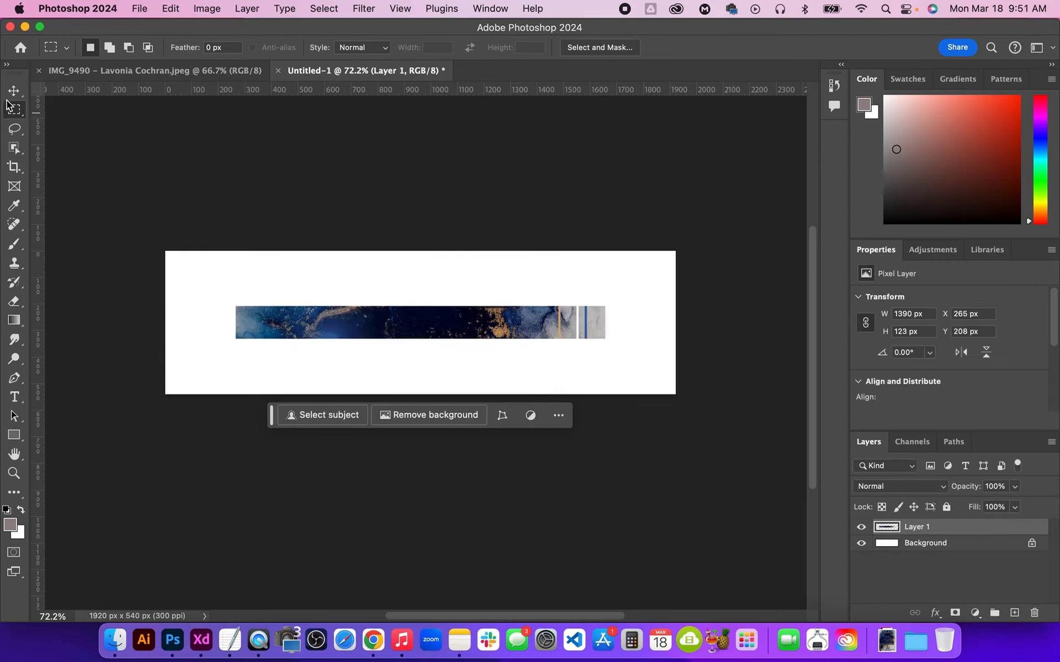
{"action": "key", "text": "v"}
{"action": "left_click_drag", "start_coordinate": [271, 331], "coordinate": [201, 276]}
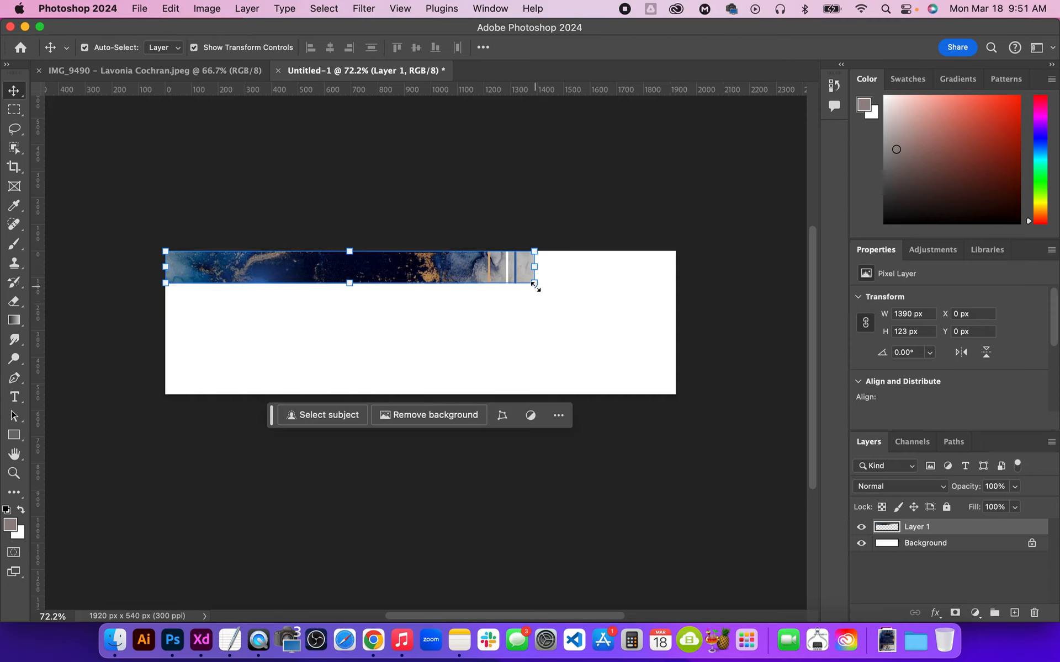
{"action": "left_click_drag", "start_coordinate": [535, 283], "coordinate": [667, 385]}
Copy the full-width strip onto a new layer and place the copy directly below the first strip, at Y 170 px.
{"action": "left_click", "coordinate": [21, 113]}
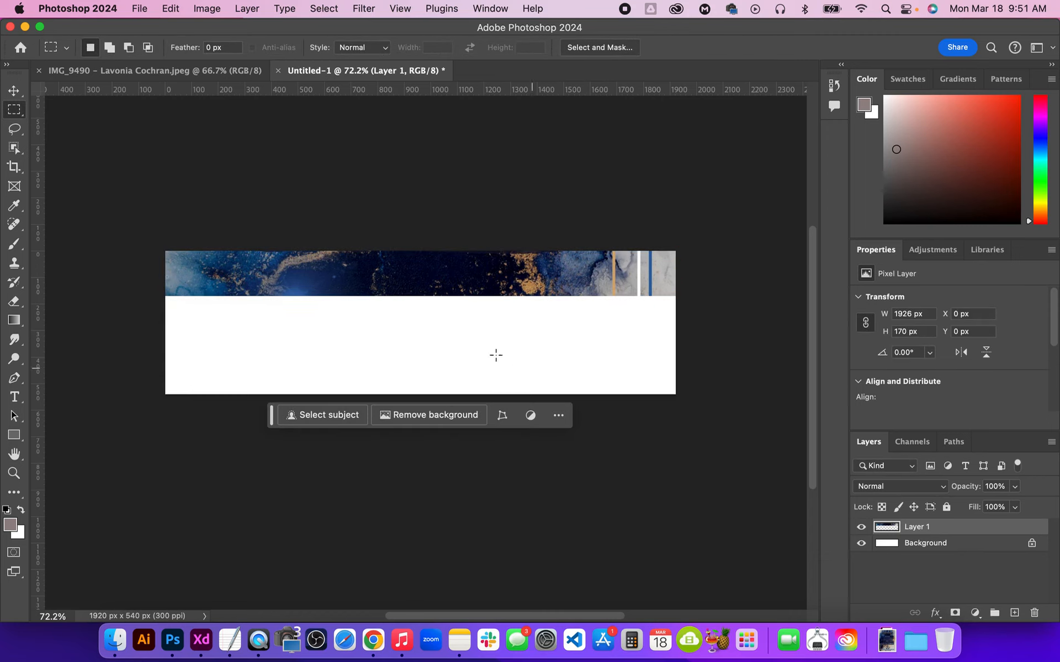
{"action": "left_click_drag", "start_coordinate": [123, 200], "coordinate": [770, 296]}
{"action": "key", "text": "super+c"}
{"action": "left_click", "coordinate": [711, 294]}
{"action": "key", "text": "super+v"}
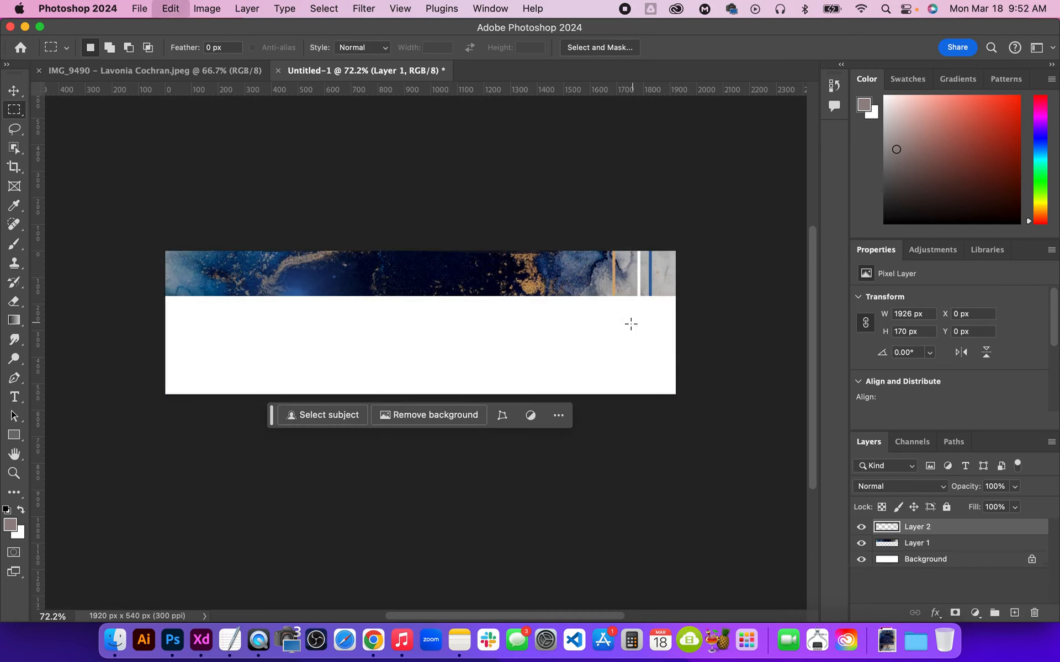
{"action": "left_click", "coordinate": [17, 94]}
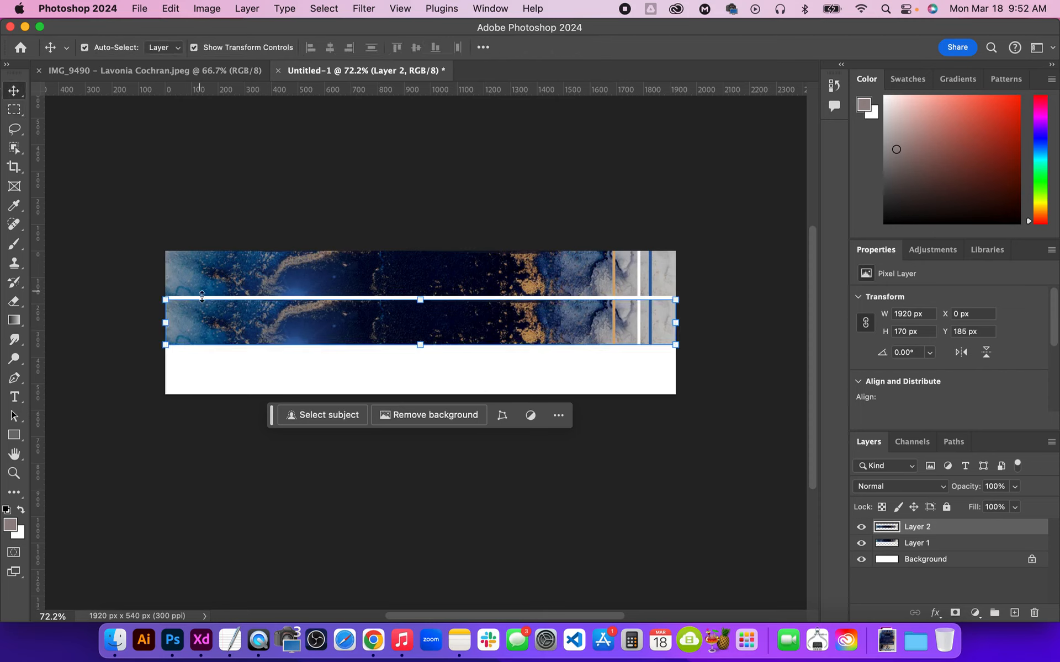
{"action": "left_click_drag", "start_coordinate": [205, 316], "coordinate": [205, 312]}
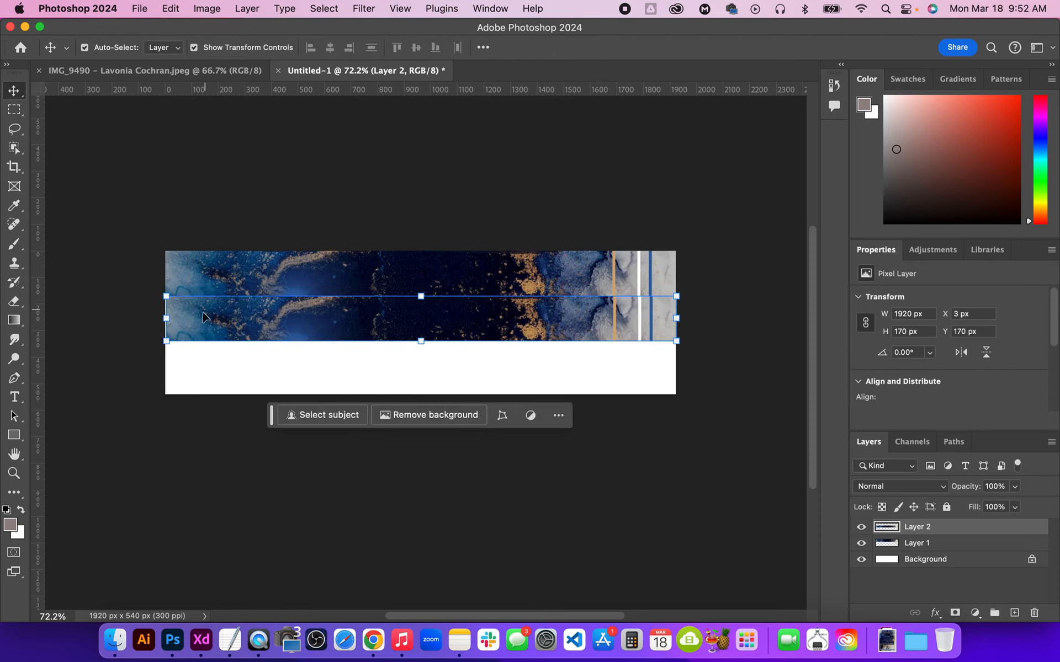
{"action": "left_click", "coordinate": [93, 320]}
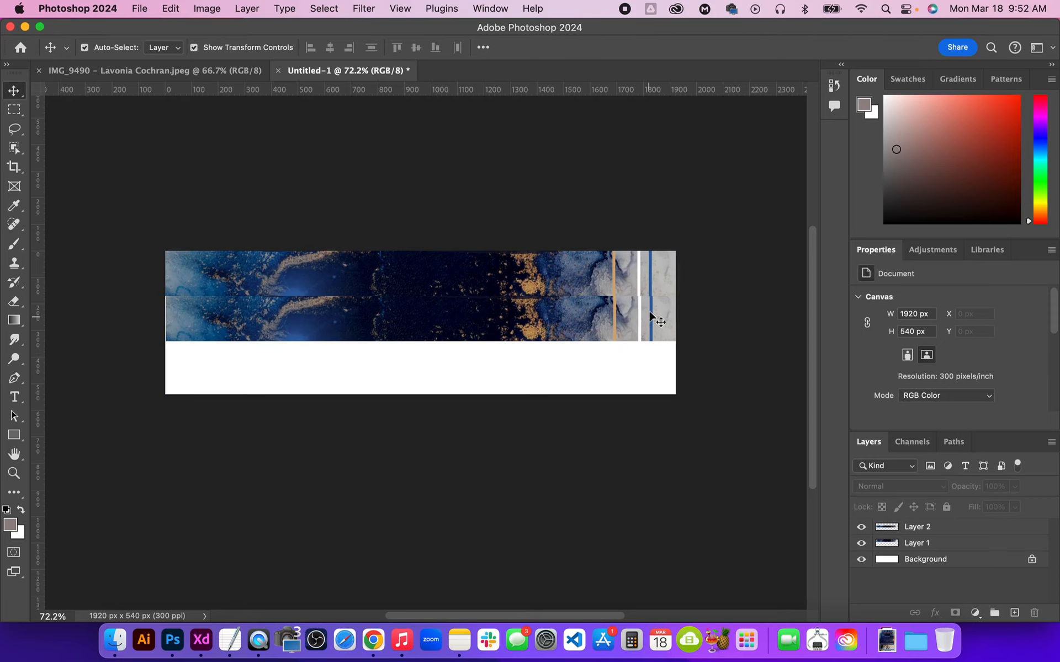
{"action": "scroll", "coordinate": [651, 318], "scroll_direction": "up", "scroll_amount": 3}
{"action": "left_click_drag", "start_coordinate": [591, 324], "coordinate": [375, 392]}
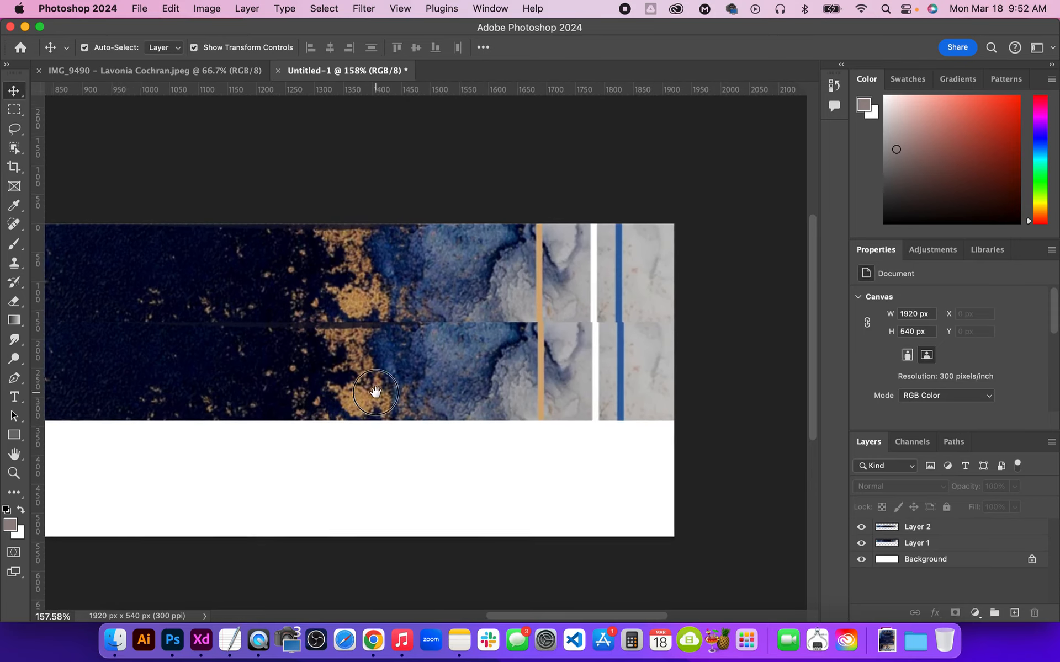
Align Layer 2's strip with the stripes of the strip above it, at X 0 px and Y 170 px.
{"action": "scroll", "coordinate": [578, 381], "scroll_direction": "up", "scroll_amount": 3}
{"action": "left_click", "coordinate": [620, 342]}
{"action": "left_click_drag", "start_coordinate": [621, 345], "coordinate": [617, 343]}
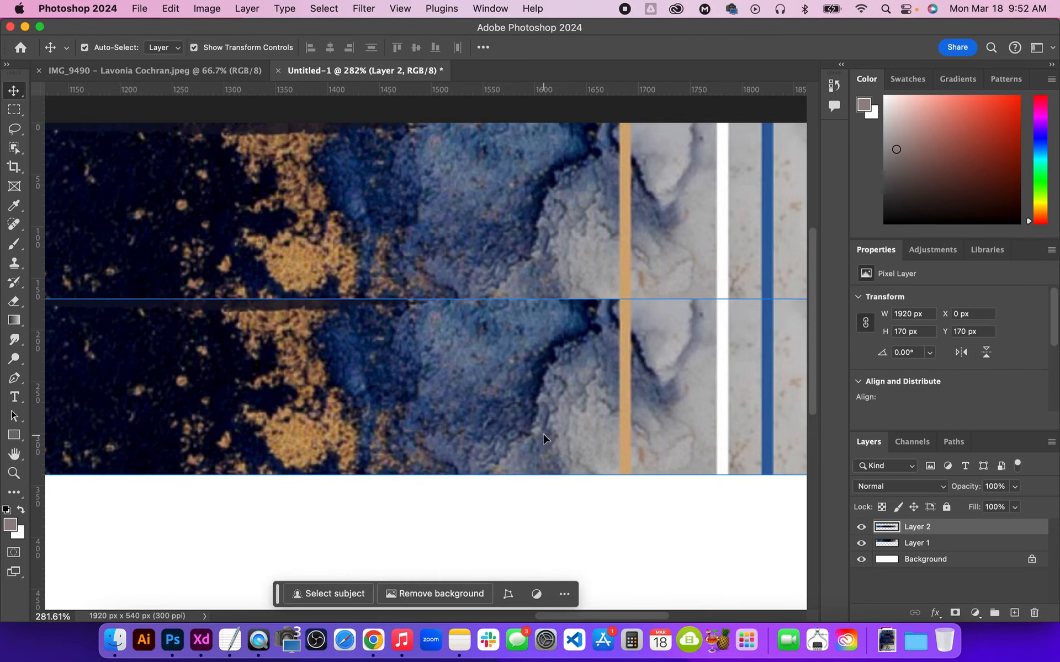
{"action": "scroll", "coordinate": [541, 420], "scroll_direction": "down", "scroll_amount": 3}
{"action": "scroll", "coordinate": [541, 420], "scroll_direction": "down", "scroll_amount": 3}
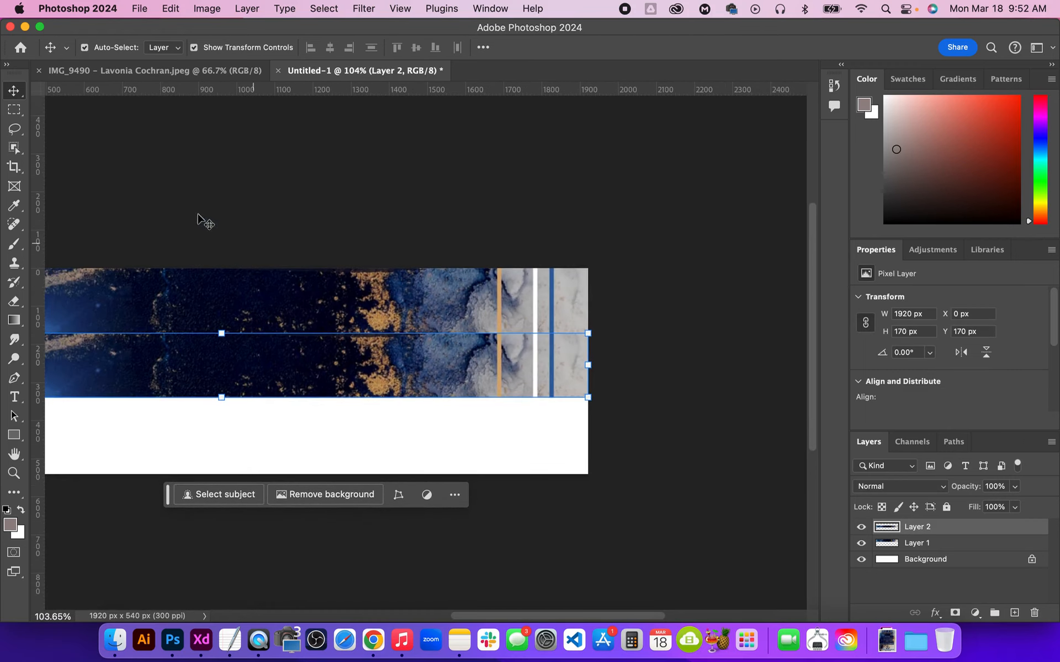
Merge Layer 2 down into Layer 1.
{"action": "left_click", "coordinate": [14, 110]}
{"action": "scroll", "coordinate": [279, 177], "scroll_direction": "down", "scroll_amount": 3}
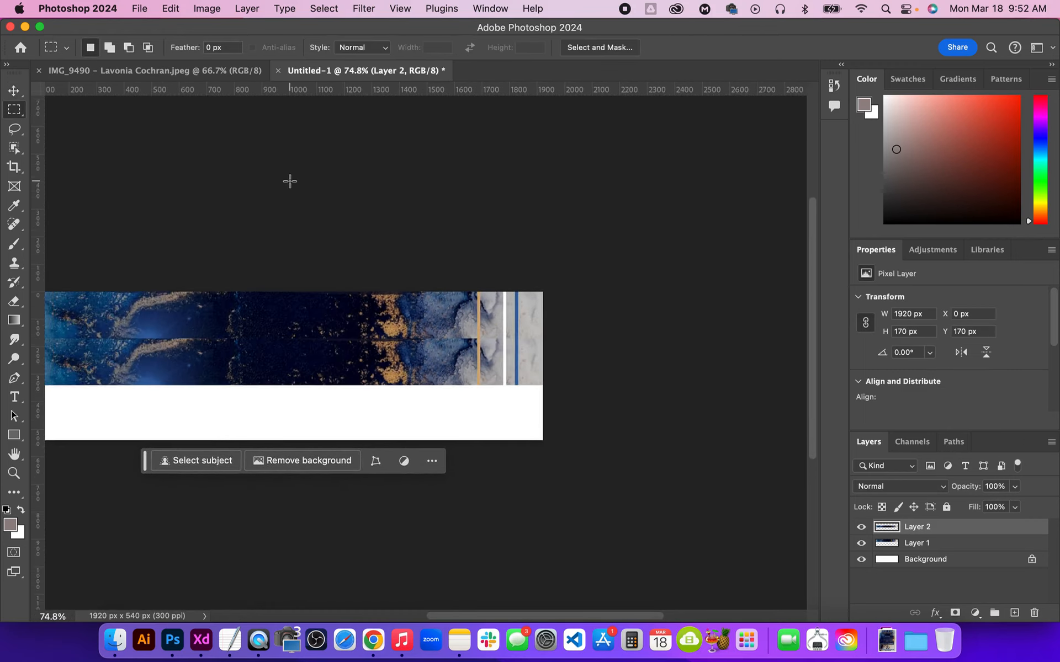
{"action": "left_click_drag", "start_coordinate": [321, 203], "coordinate": [459, 207]}
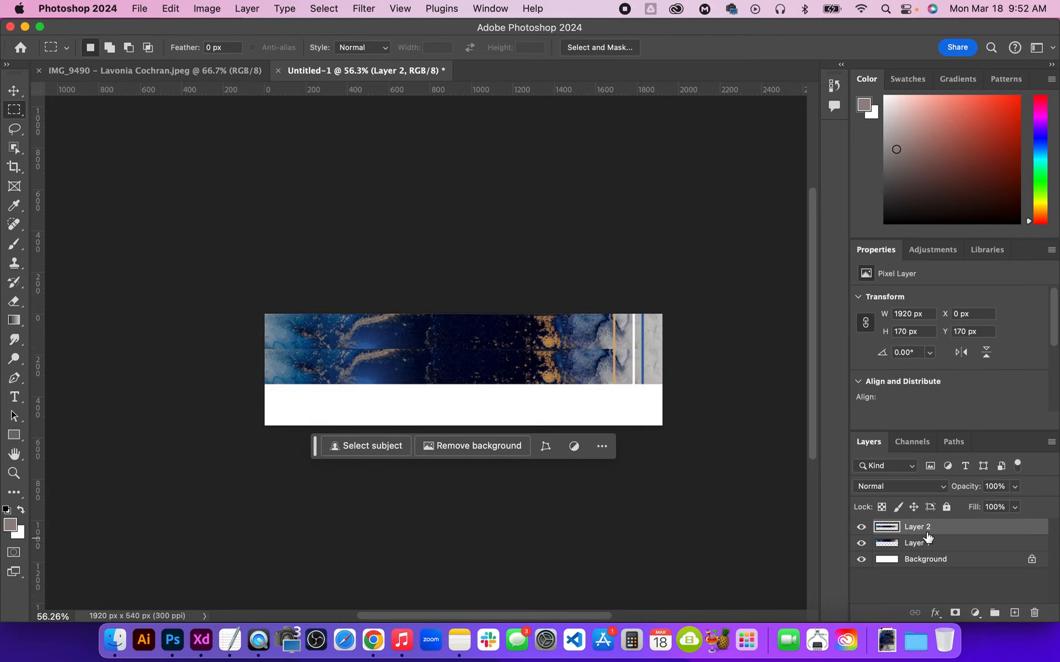
{"action": "key", "text": "super+e"}
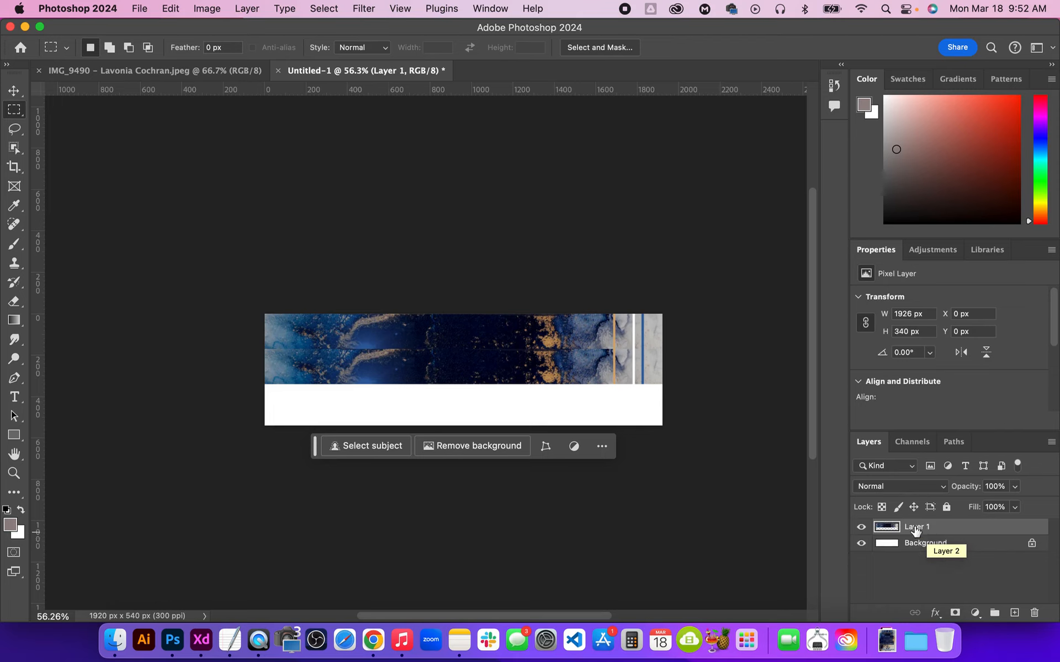
Duplicate Layer 1 directly below itself to cover the rest of the canvas, and merge the copy down into Layer 1.
{"action": "right_click", "coordinate": [915, 532]}
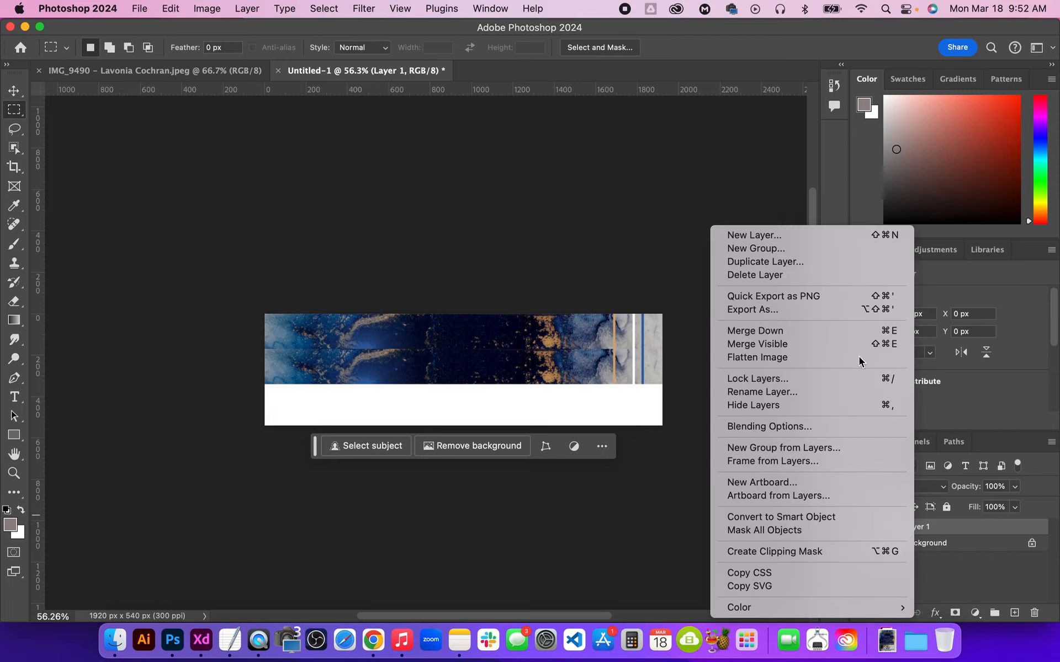
{"action": "left_click", "coordinate": [821, 262]}
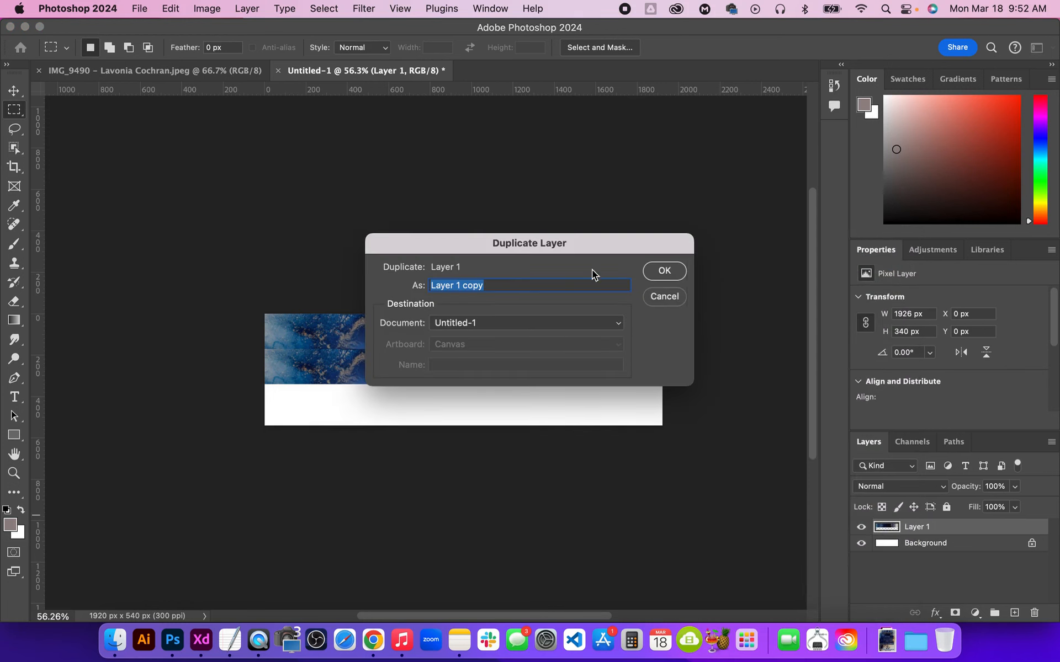
{"action": "left_click", "coordinate": [654, 270]}
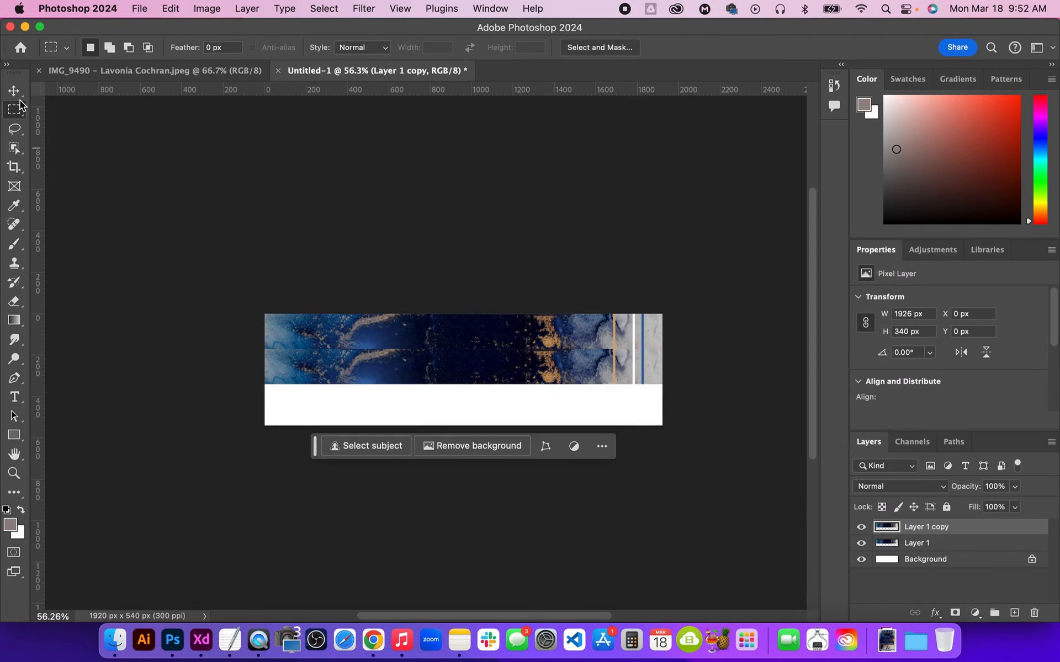
{"action": "key", "text": "v"}
{"action": "left_click_drag", "start_coordinate": [529, 347], "coordinate": [541, 415]}
{"action": "left_click", "coordinate": [545, 501]}
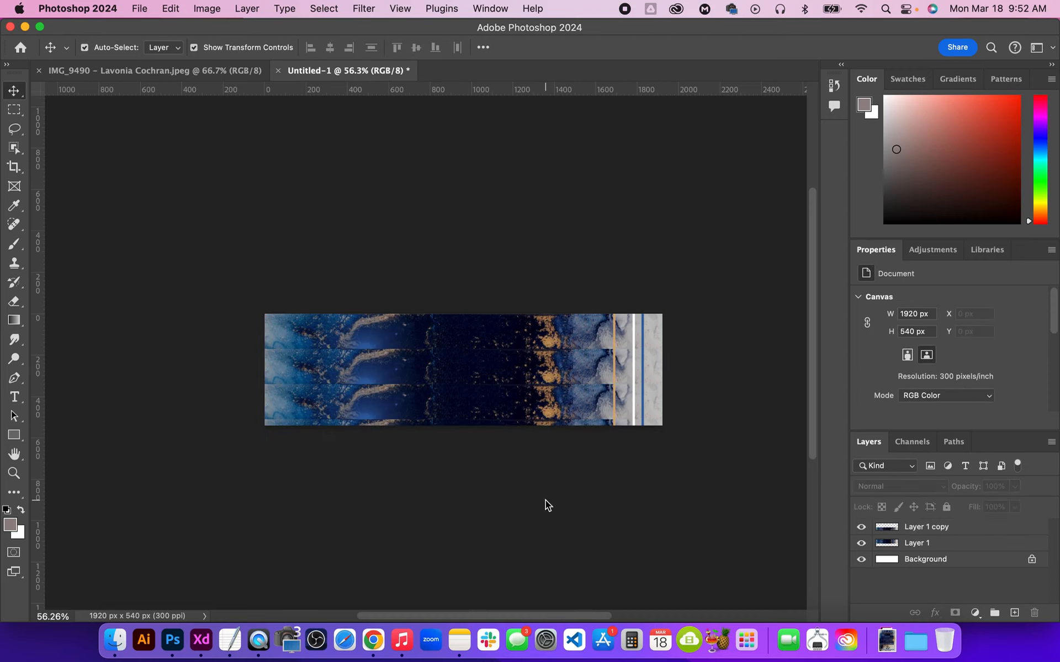
{"action": "left_click", "coordinate": [942, 528]}
{"action": "key", "text": "super+e"}
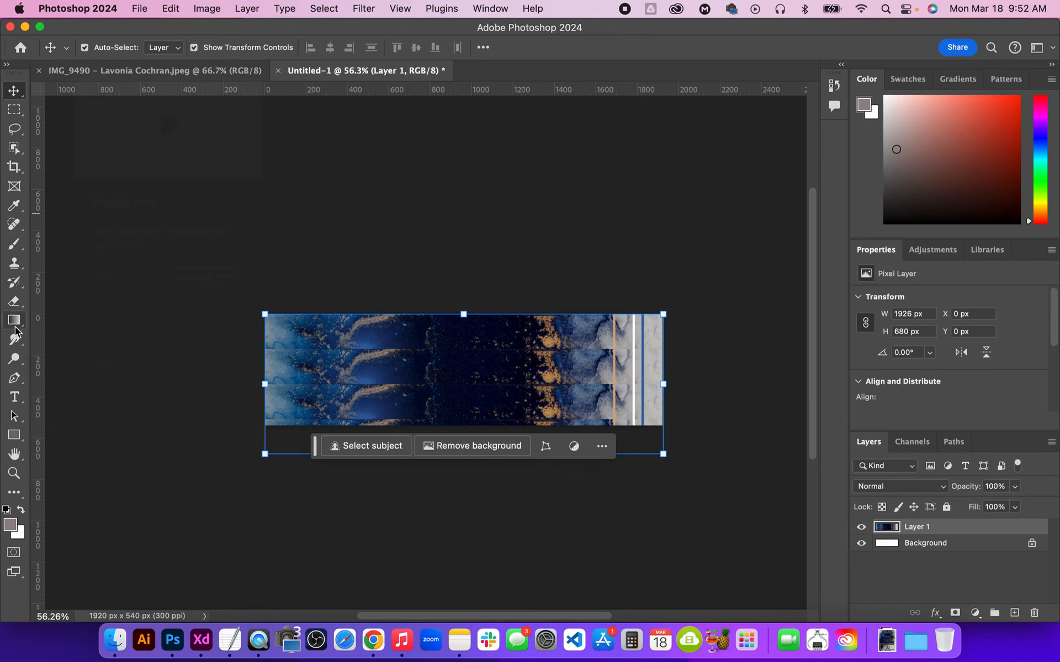
{"action": "left_click", "coordinate": [21, 363]}
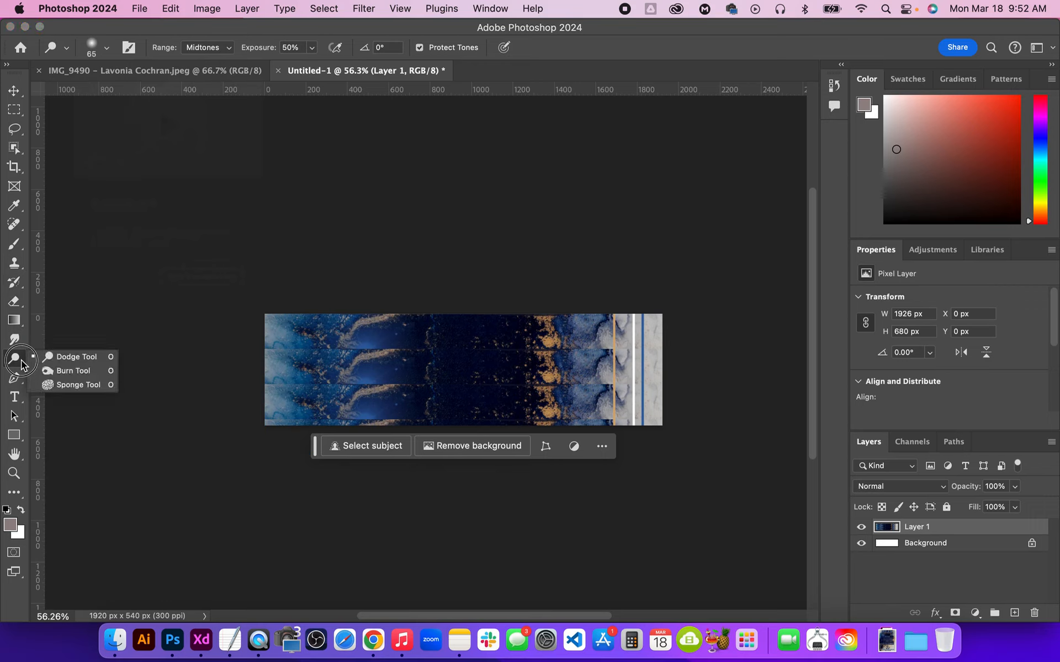
{"action": "left_click", "coordinate": [21, 343]}
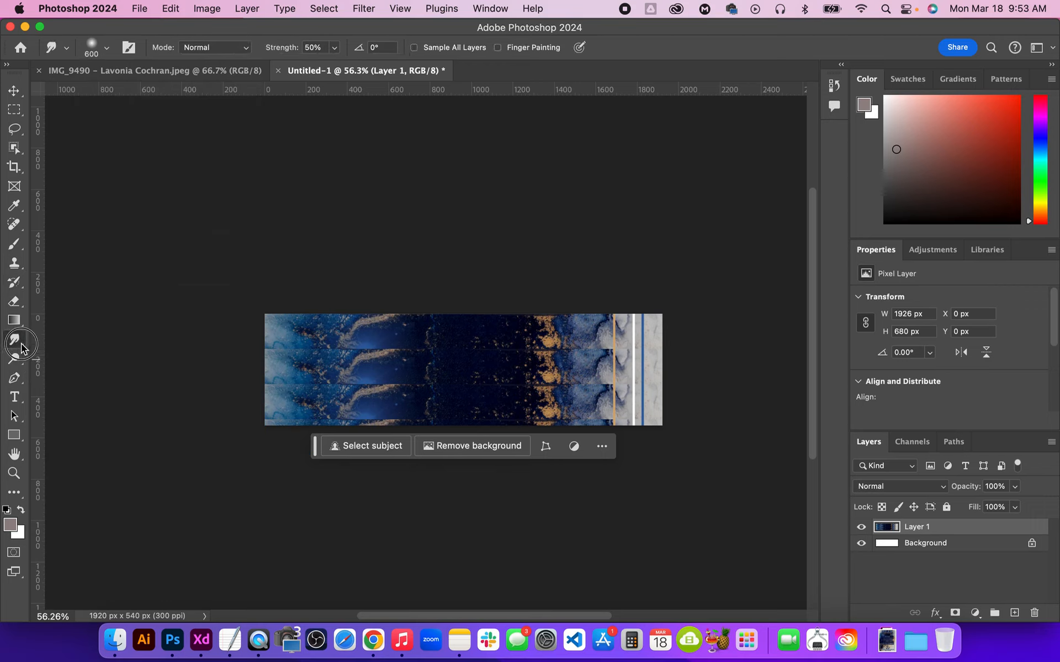
{"action": "left_click", "coordinate": [65, 338]}
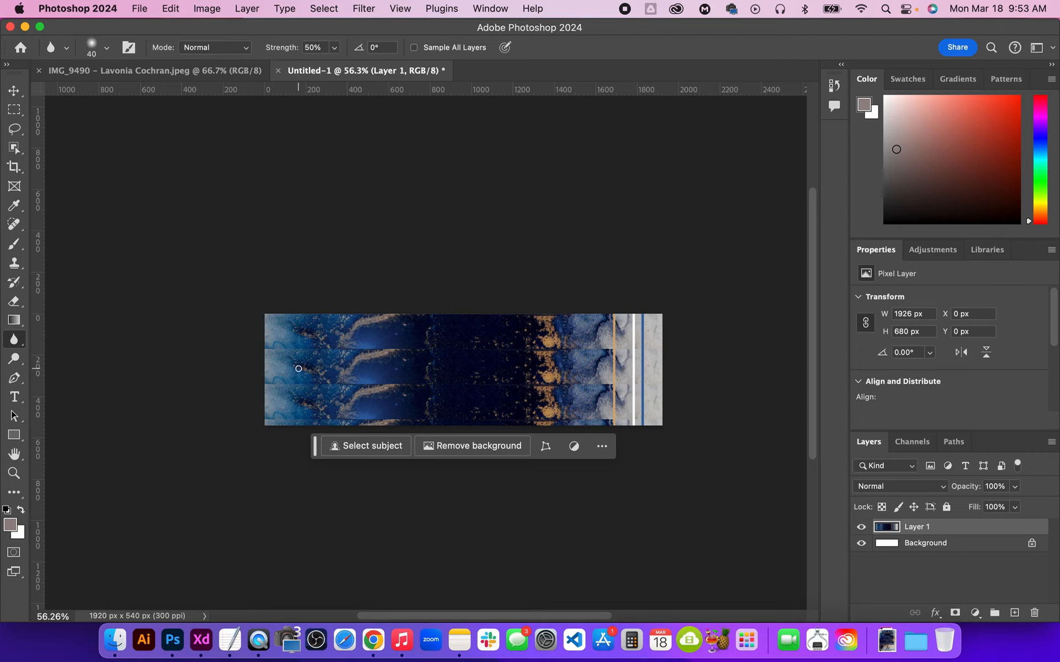
{"action": "key", "text": "bracketright"}
{"action": "key", "text": "bracketright"}
{"action": "key", "text": "bracketright"}
{"action": "key", "text": "bracketright"}
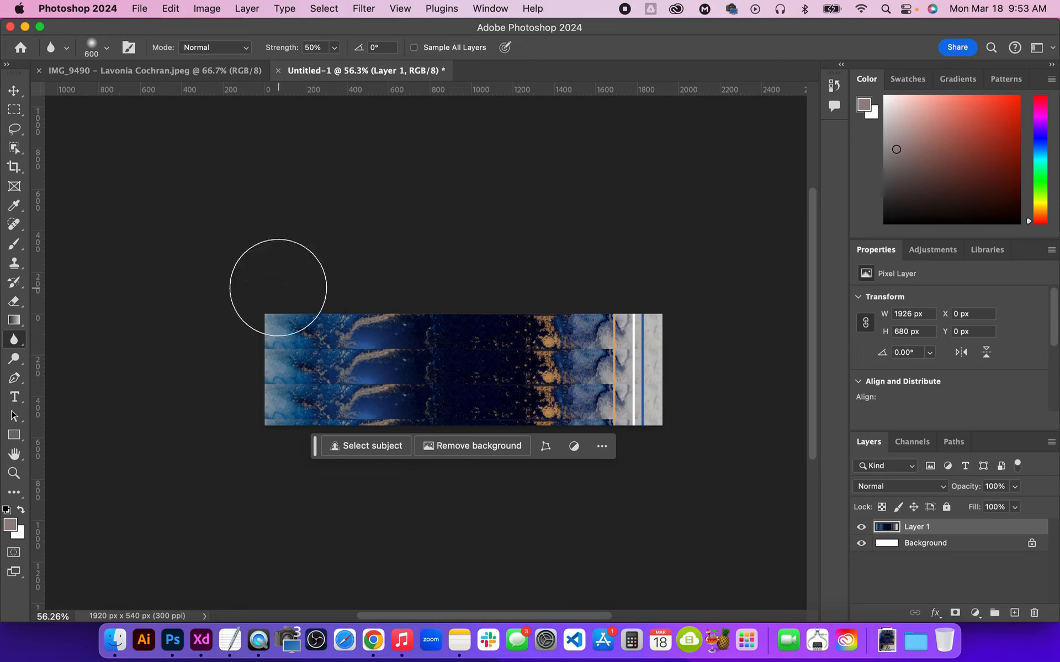
{"action": "left_click", "coordinate": [12, 93]}
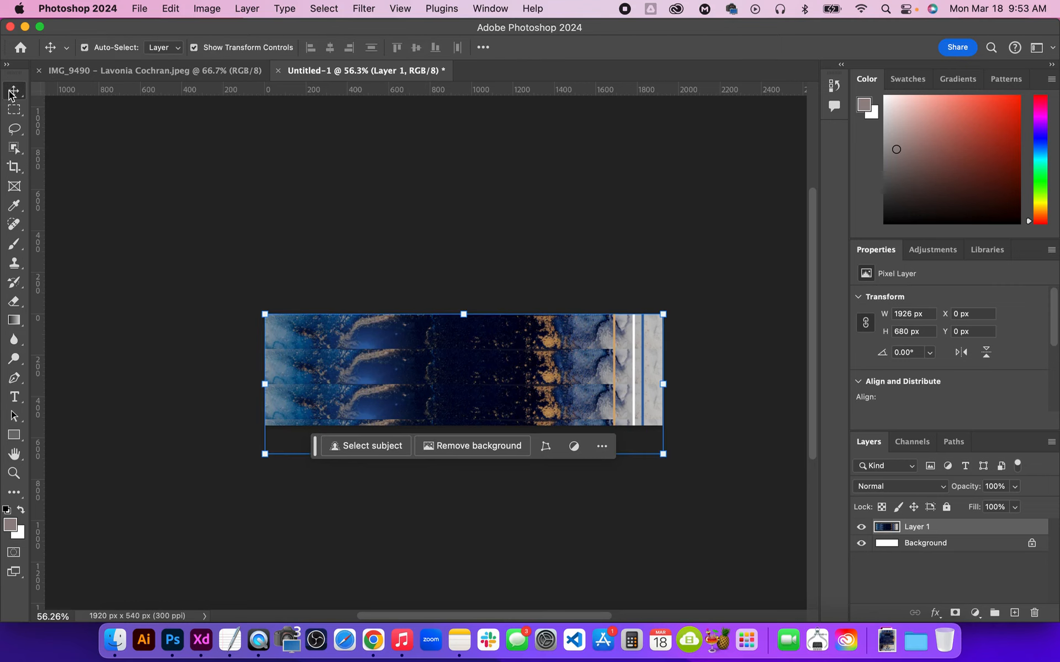
{"action": "left_click", "coordinate": [171, 217]}
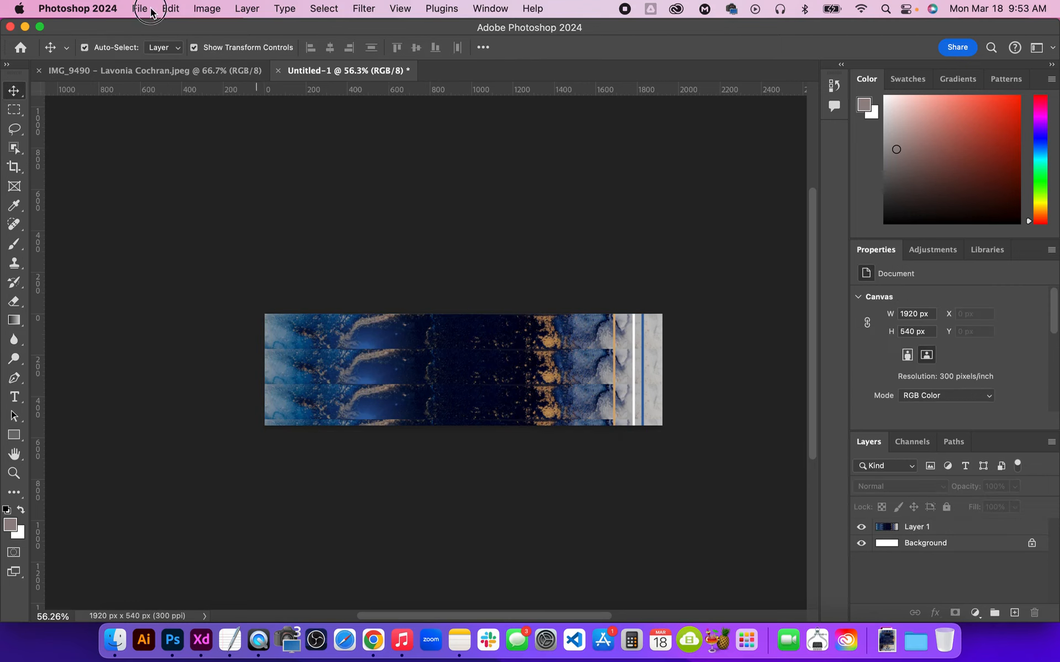
{"action": "left_click", "coordinate": [152, 12]}
{"action": "mouse_move", "coordinate": [169, 13]}
{"action": "mouse_move", "coordinate": [381, 11]}
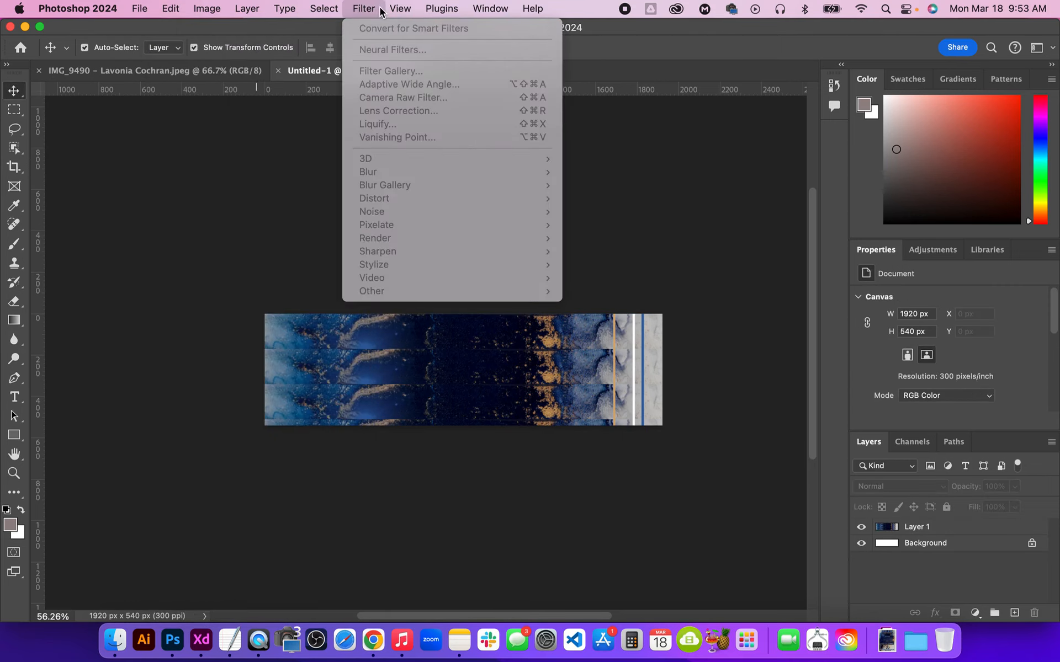
{"action": "mouse_move", "coordinate": [331, 12]}
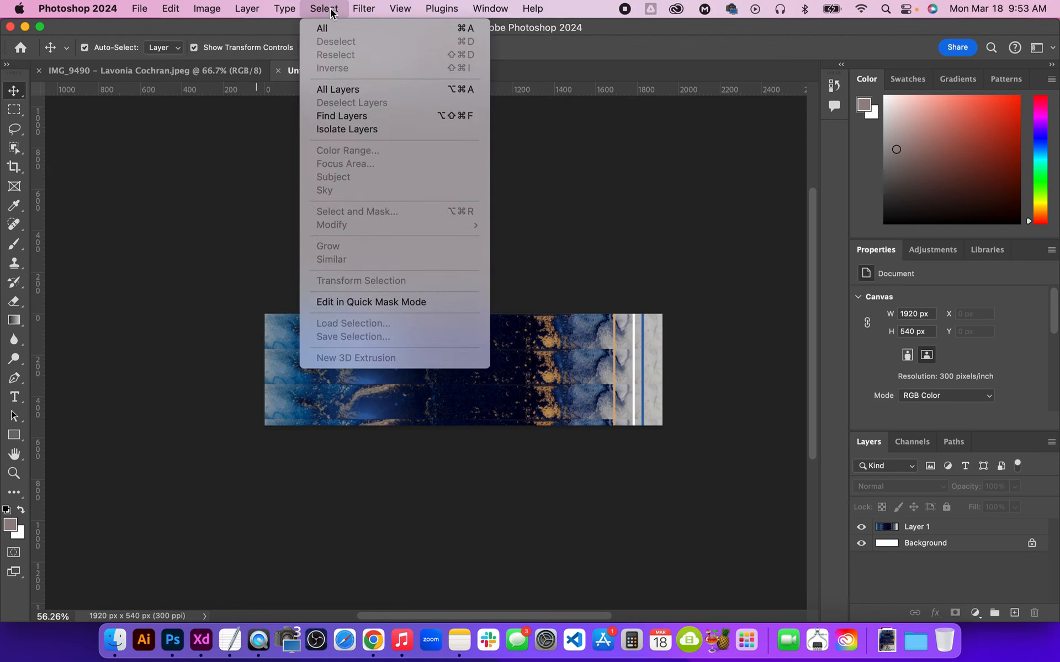
{"action": "left_click", "coordinate": [945, 524]}
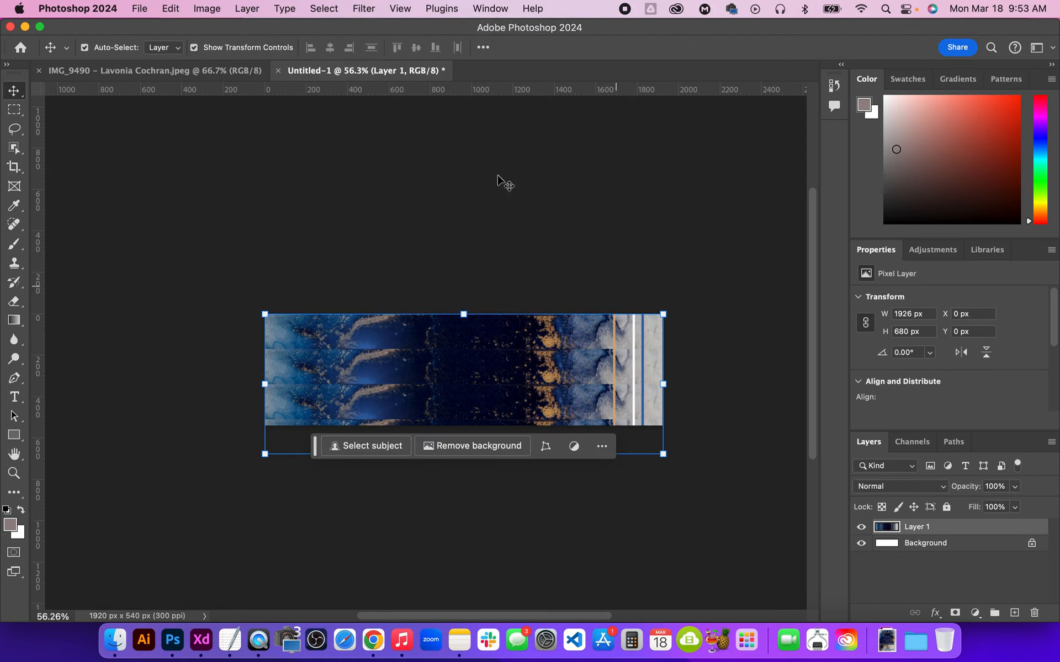
Try a Motion Blur on Layer 1 with an angle of -52° and a distance of 68 pixels.
{"action": "left_click", "coordinate": [313, 11]}
{"action": "mouse_move", "coordinate": [349, 12]}
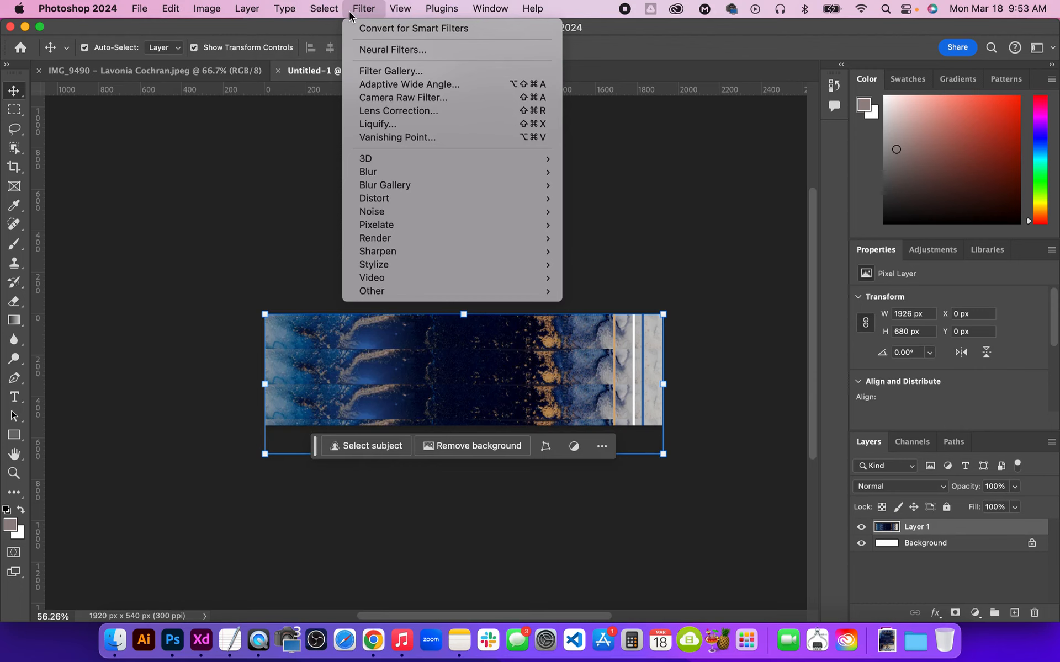
{"action": "mouse_move", "coordinate": [438, 172]}
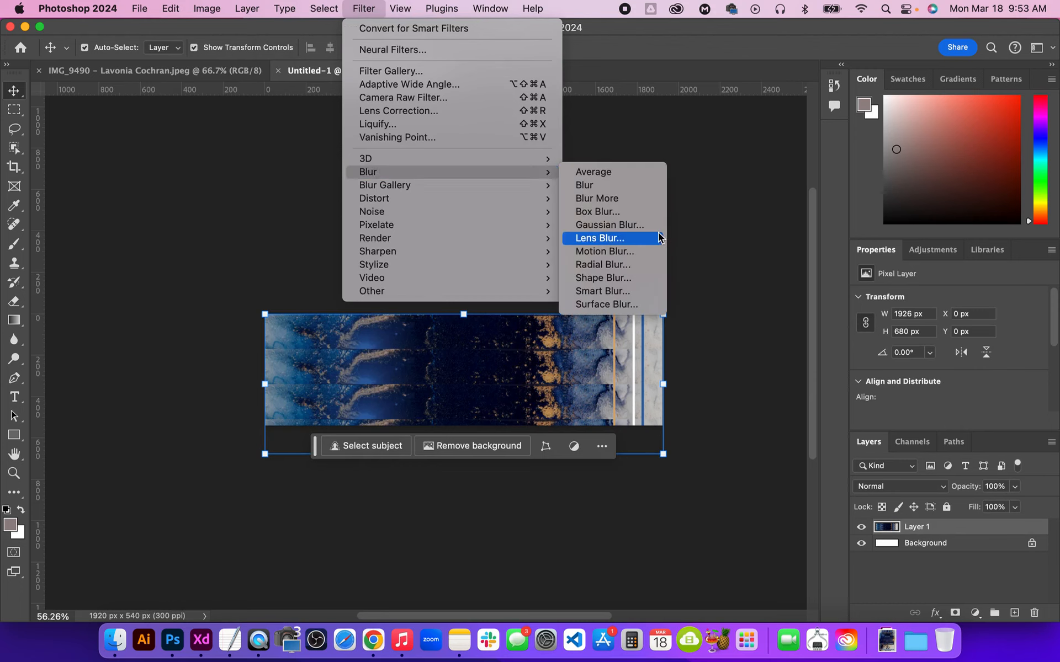
{"action": "left_click", "coordinate": [648, 251]}
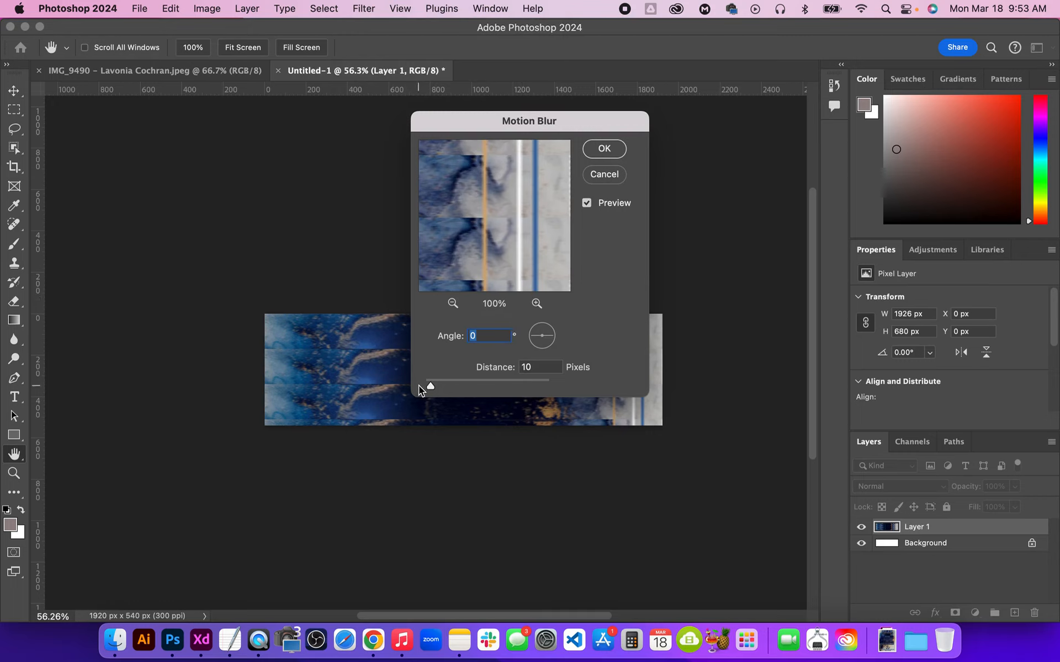
{"action": "mouse_move", "coordinate": [430, 387]}
{"action": "left_mouse_down"}
{"action": "mouse_move", "coordinate": [450, 386]}
{"action": "mouse_move", "coordinate": [438, 385]}
{"action": "left_mouse_up"}
{"action": "left_click", "coordinate": [547, 341]}
{"action": "left_click_drag", "start_coordinate": [547, 340], "coordinate": [551, 348]}
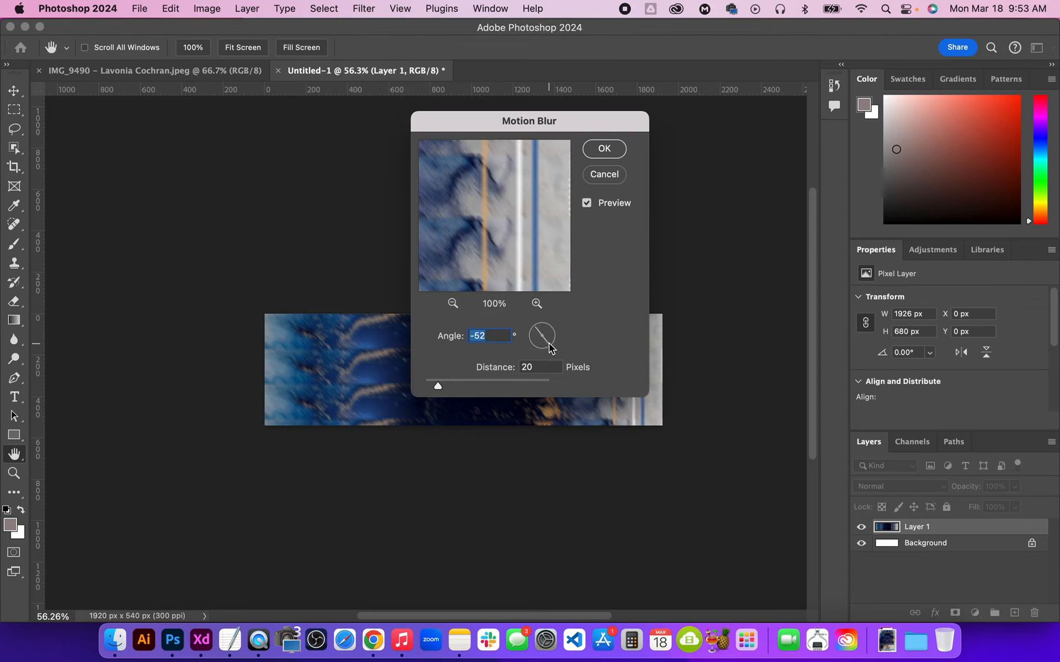
{"action": "left_click_drag", "start_coordinate": [438, 388], "coordinate": [458, 389]}
{"action": "left_click_drag", "start_coordinate": [457, 386], "coordinate": [462, 385]}
{"action": "left_click_drag", "start_coordinate": [579, 127], "coordinate": [843, 153]}
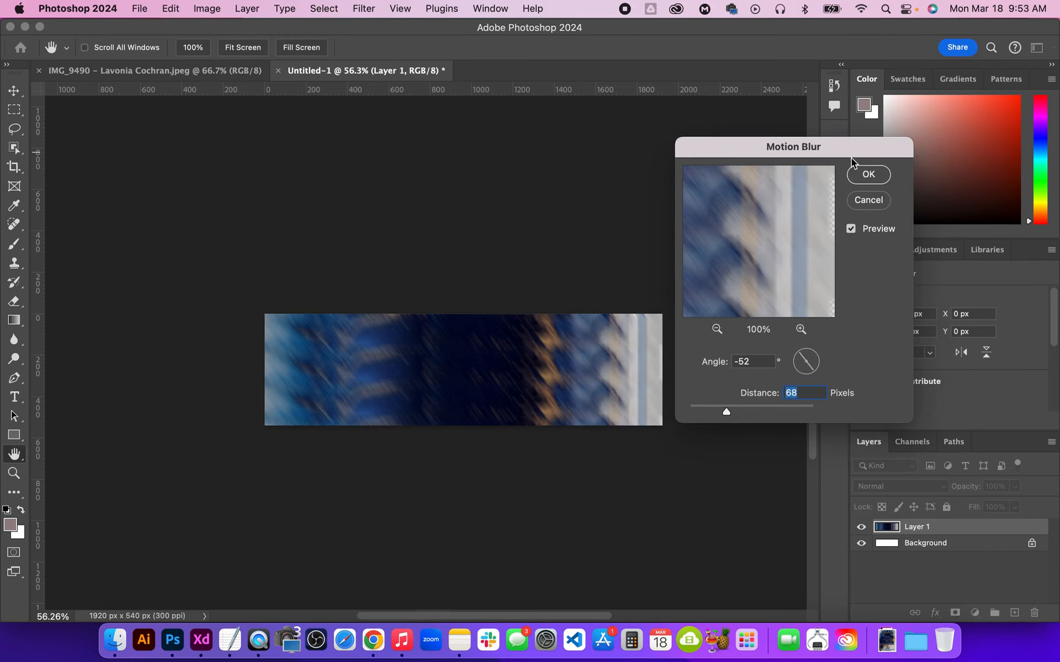
{"action": "left_click", "coordinate": [862, 203]}
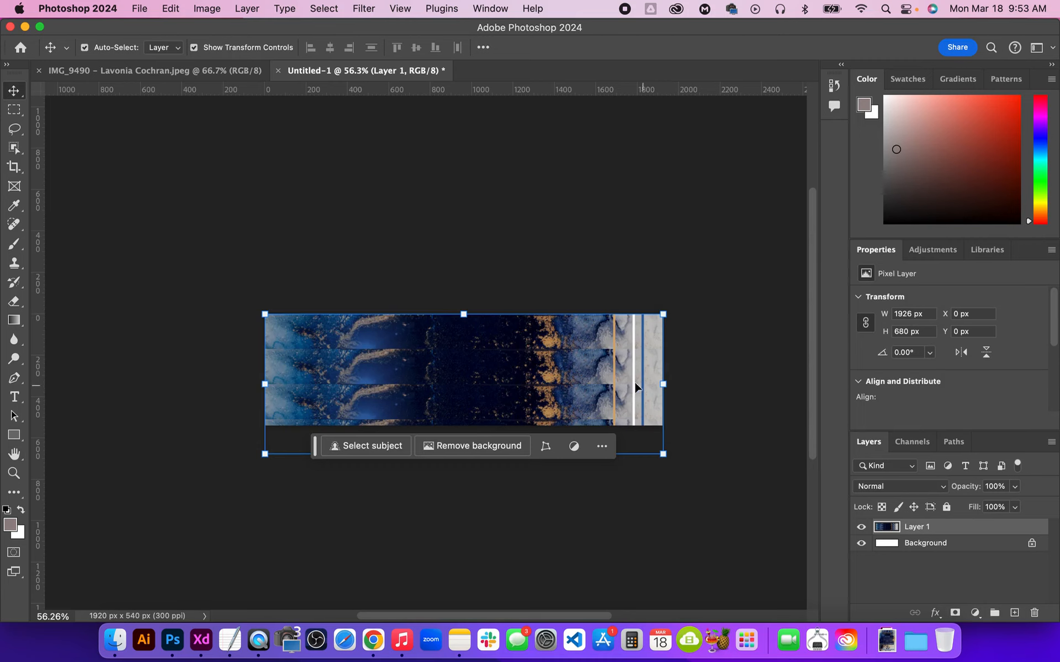
Stretch Layer 1 upward beyond the canvas's upper edge to about 124.7% of its height, about 848 px tall.
{"action": "left_click_drag", "start_coordinate": [463, 314], "coordinate": [463, 279]}
{"action": "key", "text": "super+z"}
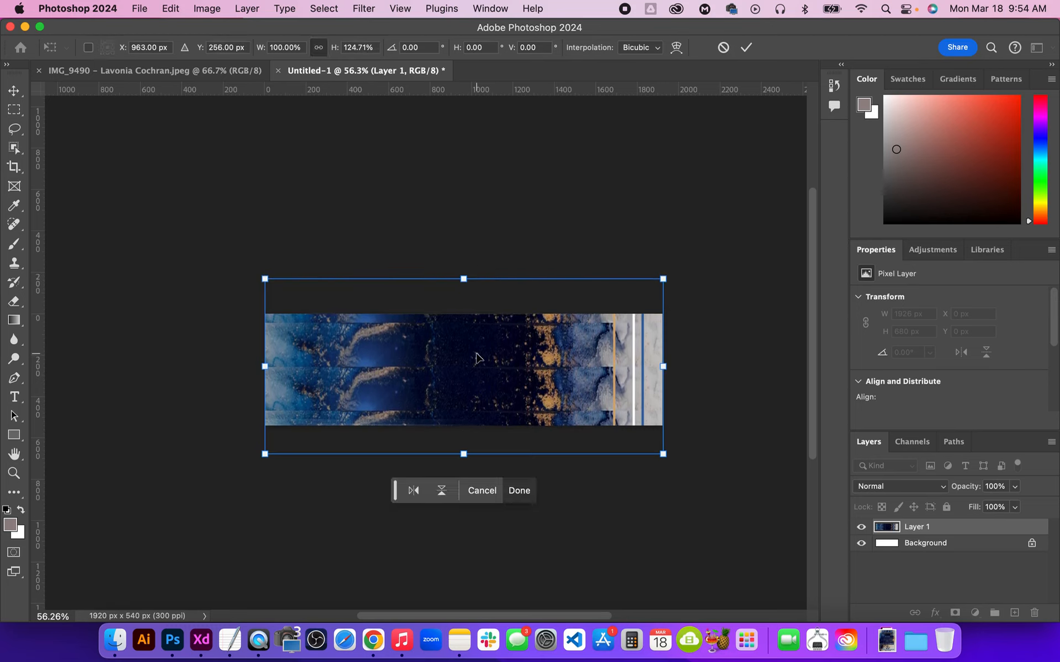
{"action": "left_click", "coordinate": [14, 109]}
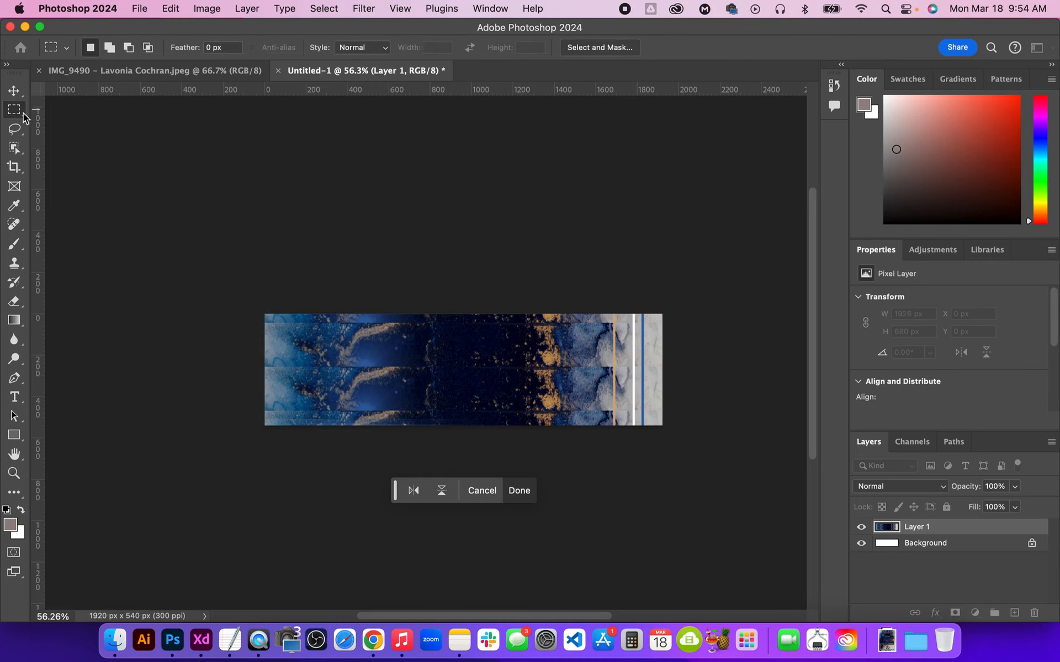
{"action": "scroll", "coordinate": [461, 371], "scroll_direction": "down", "scroll_amount": 2}
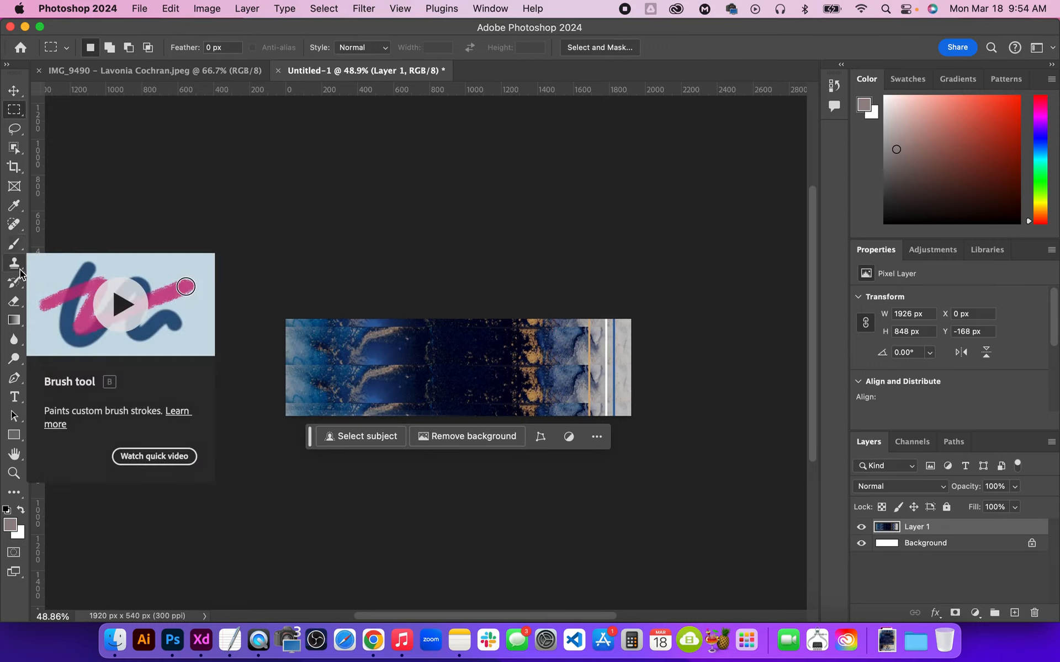
Sample the dark navy from the middle of the texture and, with Layer 1 hidden, convert the Background into Layer 0.
{"action": "left_click", "coordinate": [14, 205]}
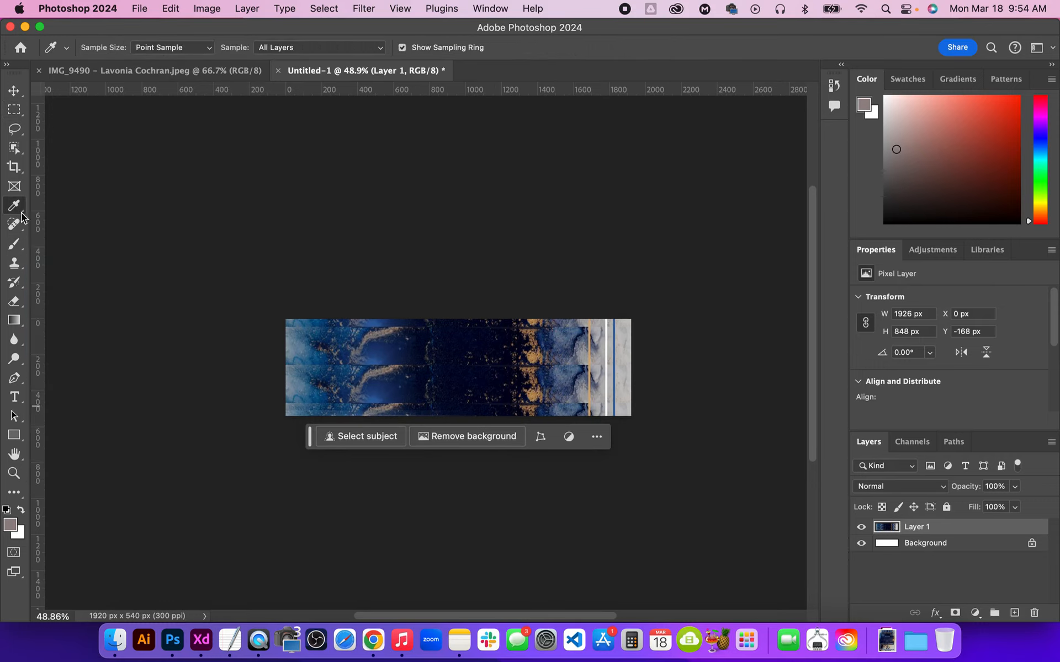
{"action": "left_click", "coordinate": [454, 370]}
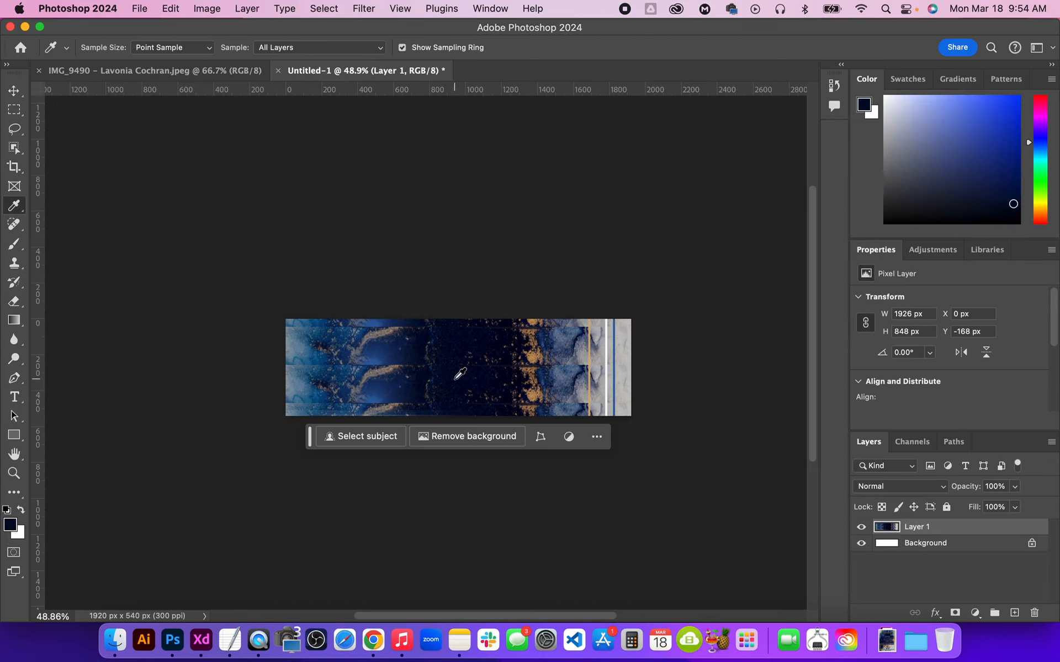
{"action": "left_click", "coordinate": [966, 544]}
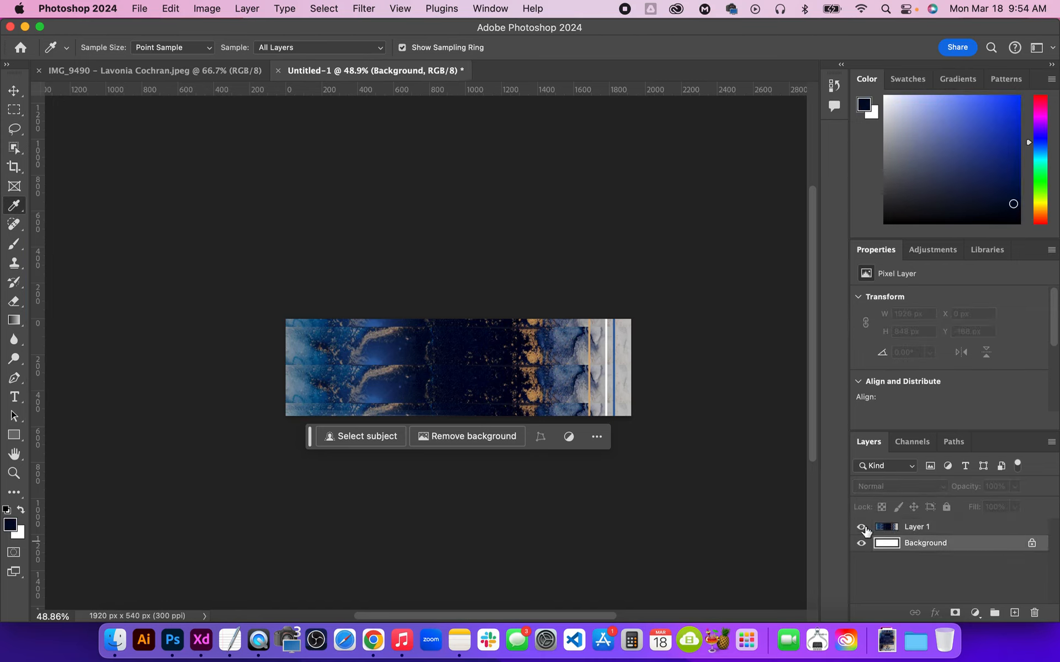
{"action": "left_click", "coordinate": [861, 526]}
{"action": "double_click", "coordinate": [958, 544]}
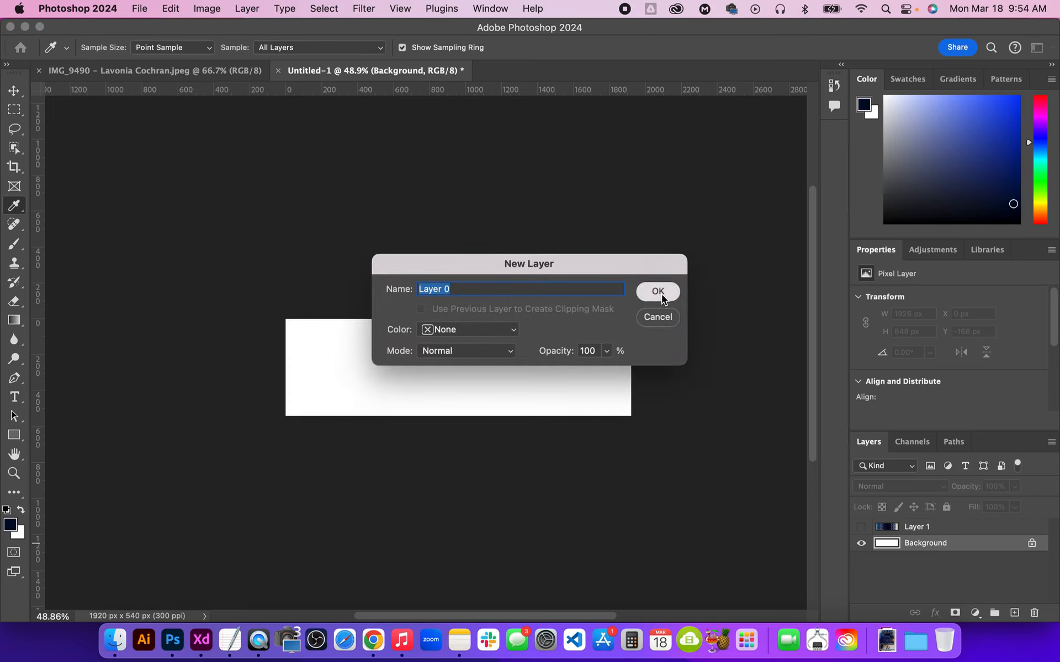
{"action": "left_click", "coordinate": [661, 293]}
Fill Layer 0 with the navy foreground color and show Layer 1 again.
{"action": "left_click", "coordinate": [178, 9]}
{"action": "left_click", "coordinate": [216, 236]}
{"action": "left_click", "coordinate": [629, 240]}
{"action": "left_click", "coordinate": [860, 526]}
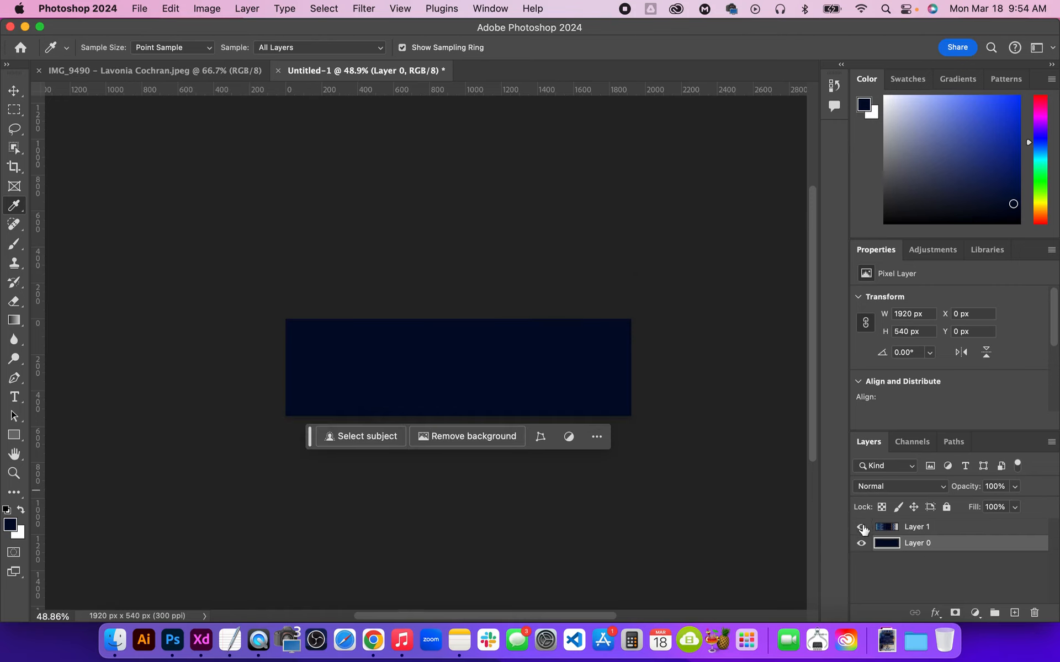
Preview the available blend modes for Layer 1 over the navy Layer 0, from Darken through Luminosity, and keep Normal.
{"action": "left_click", "coordinate": [932, 528]}
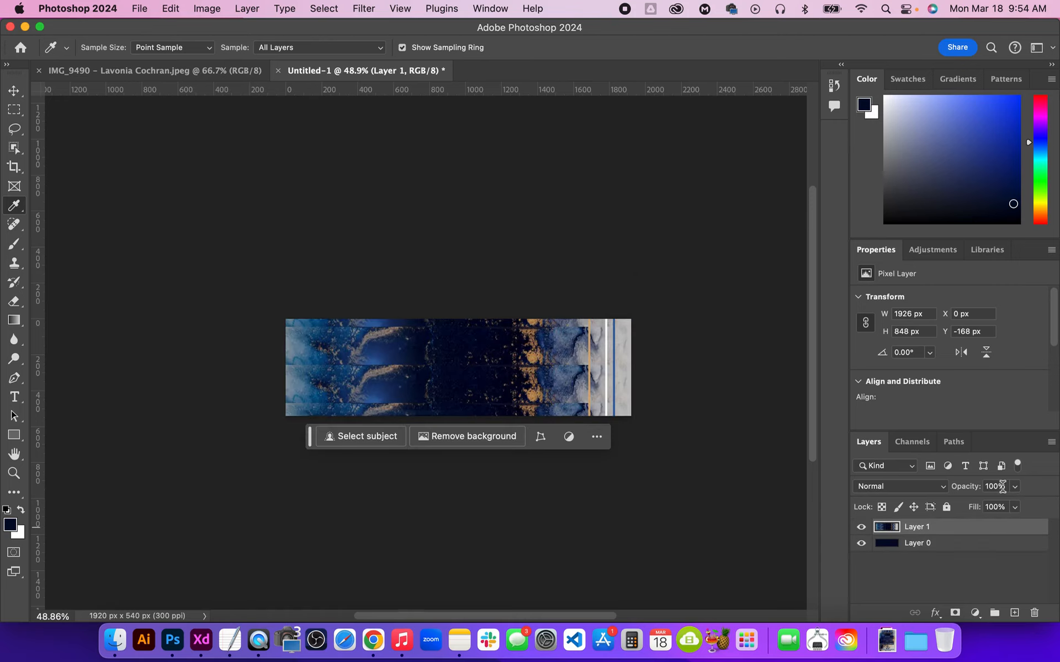
{"action": "left_click", "coordinate": [943, 487]}
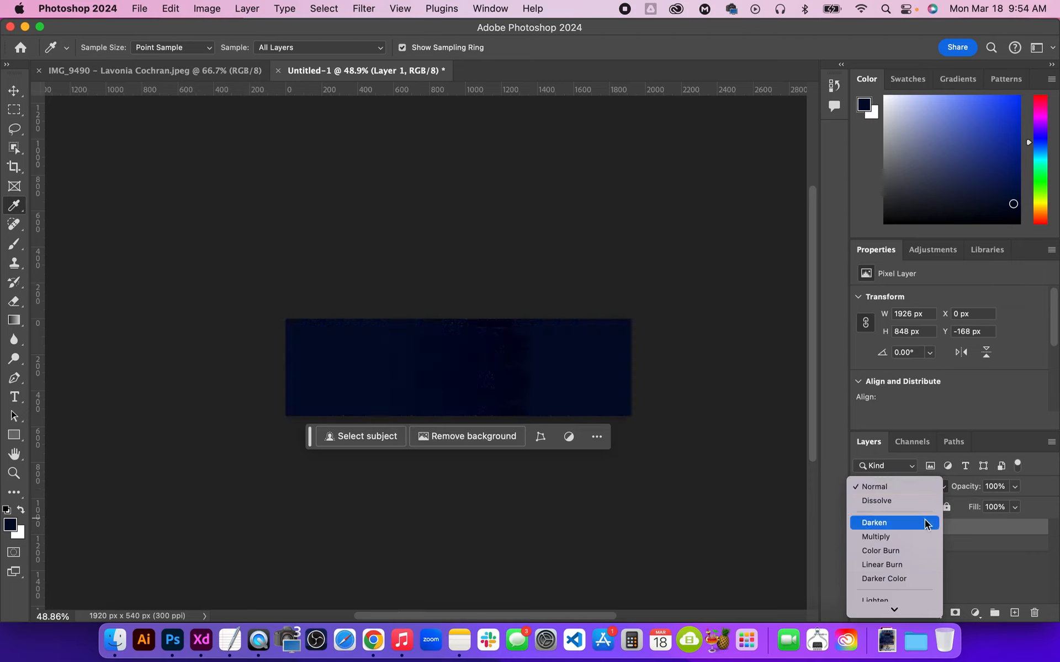
{"action": "scroll", "coordinate": [911, 548], "scroll_direction": "down", "scroll_amount": 1}
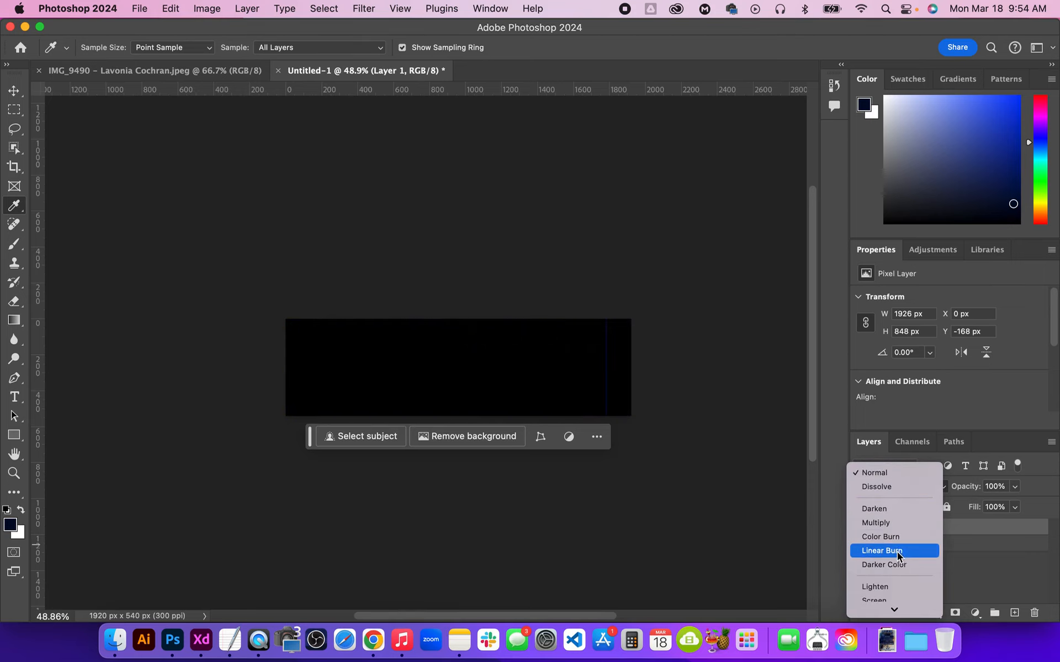
{"action": "scroll", "coordinate": [897, 552], "scroll_direction": "down", "scroll_amount": 4}
{"action": "scroll", "coordinate": [897, 551], "scroll_direction": "down", "scroll_amount": 6}
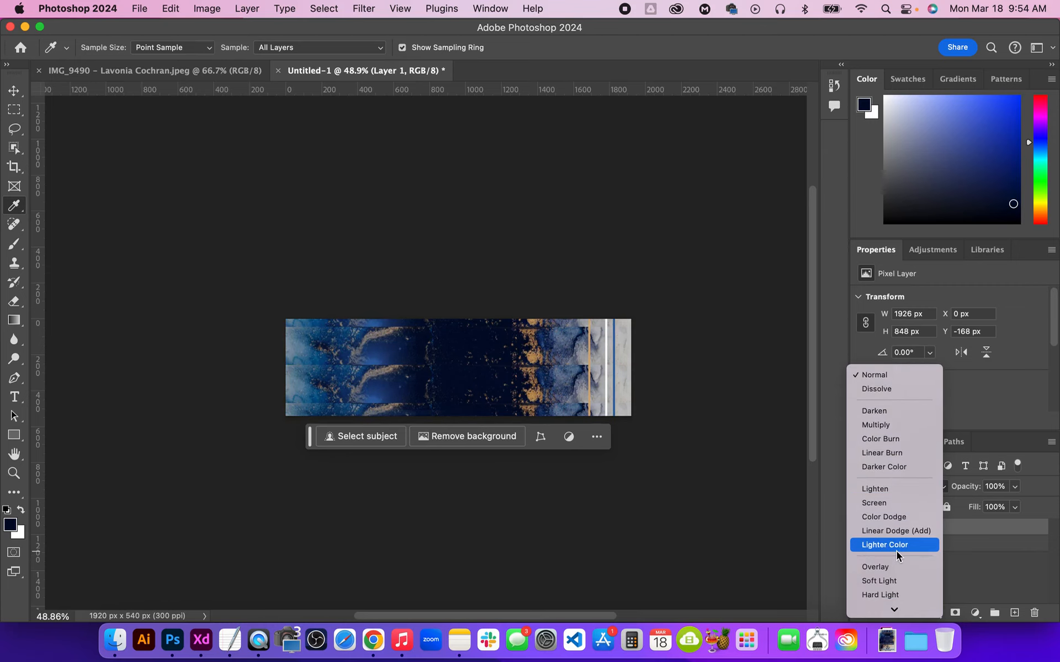
{"action": "scroll", "coordinate": [896, 554], "scroll_direction": "down", "scroll_amount": 8}
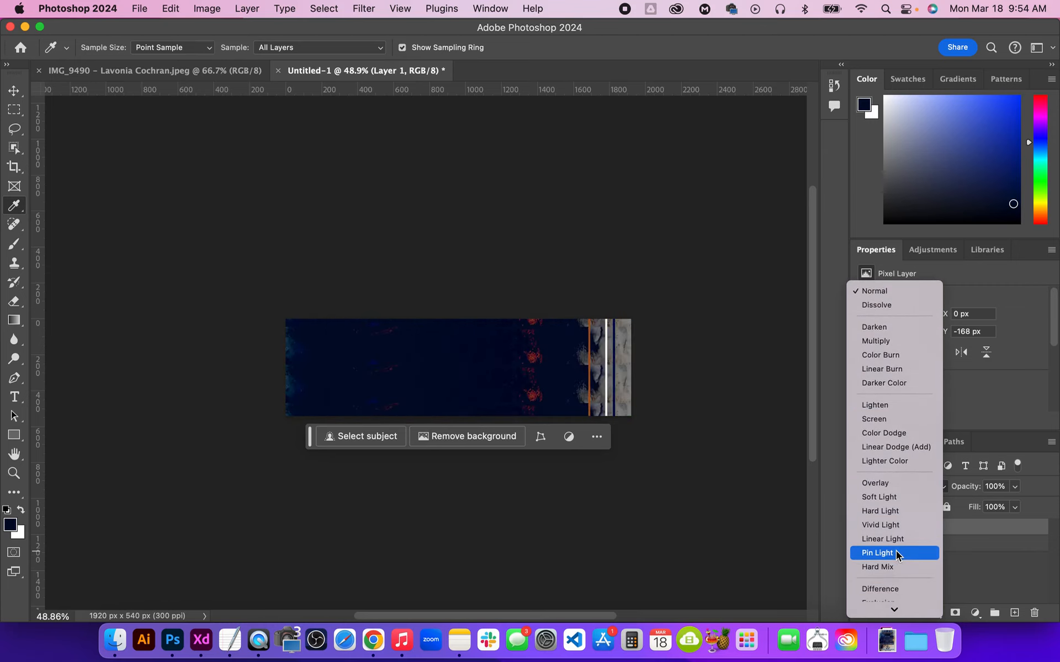
{"action": "scroll", "coordinate": [896, 551], "scroll_direction": "down", "scroll_amount": 2}
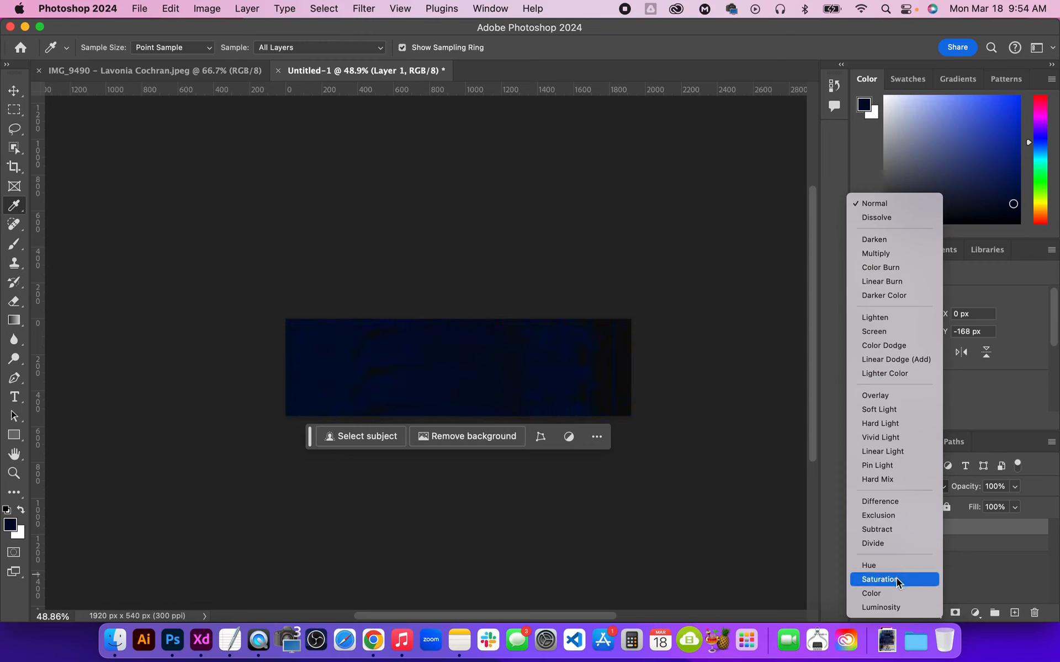
{"action": "left_click", "coordinate": [973, 549]}
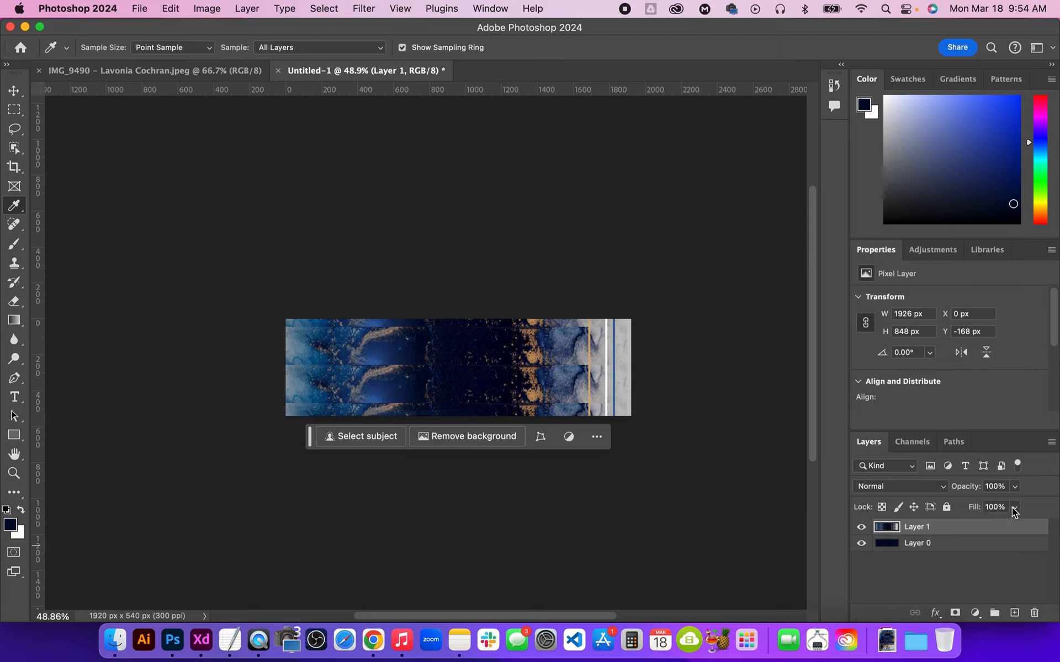
Lower the opacity of Layer 1 to 15% so the navy layer dominates the marble texture.
{"action": "left_click", "coordinate": [1014, 486]}
{"action": "left_click_drag", "start_coordinate": [1005, 502], "coordinate": [966, 505]}
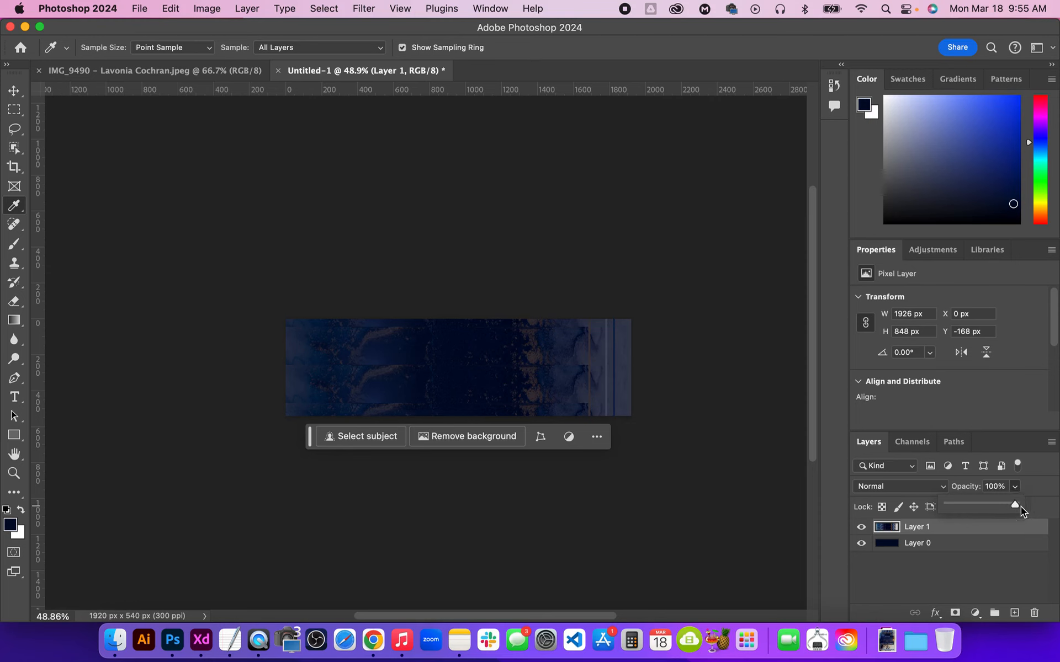
{"action": "left_click_drag", "start_coordinate": [1021, 511], "coordinate": [1021, 511]}
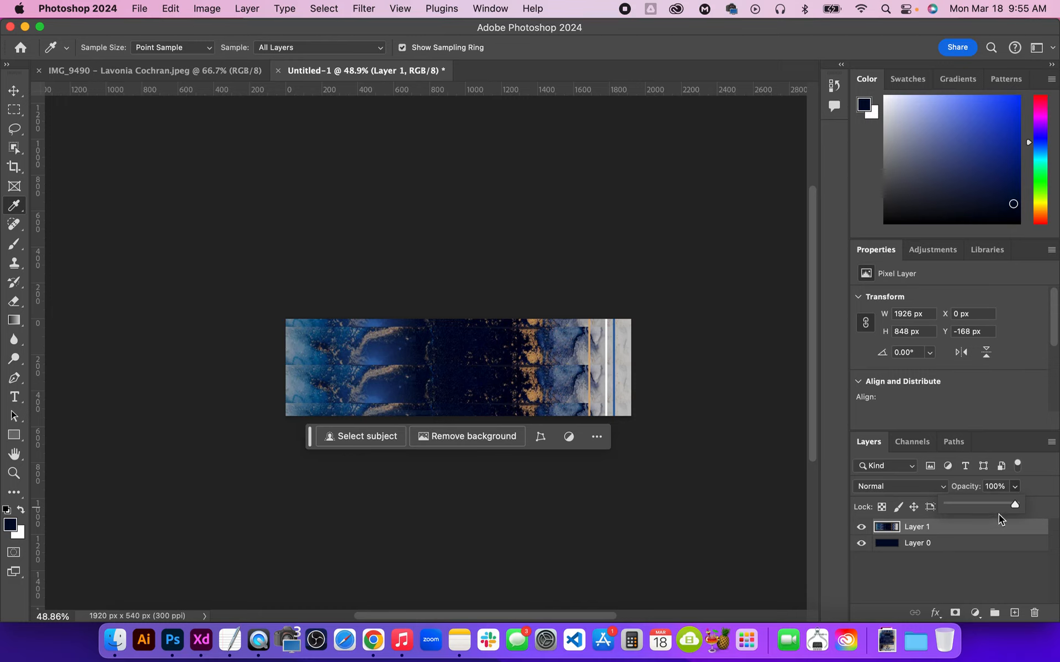
{"action": "left_click_drag", "start_coordinate": [999, 504], "coordinate": [1031, 509]}
{"action": "left_click_drag", "start_coordinate": [1016, 505], "coordinate": [958, 504]}
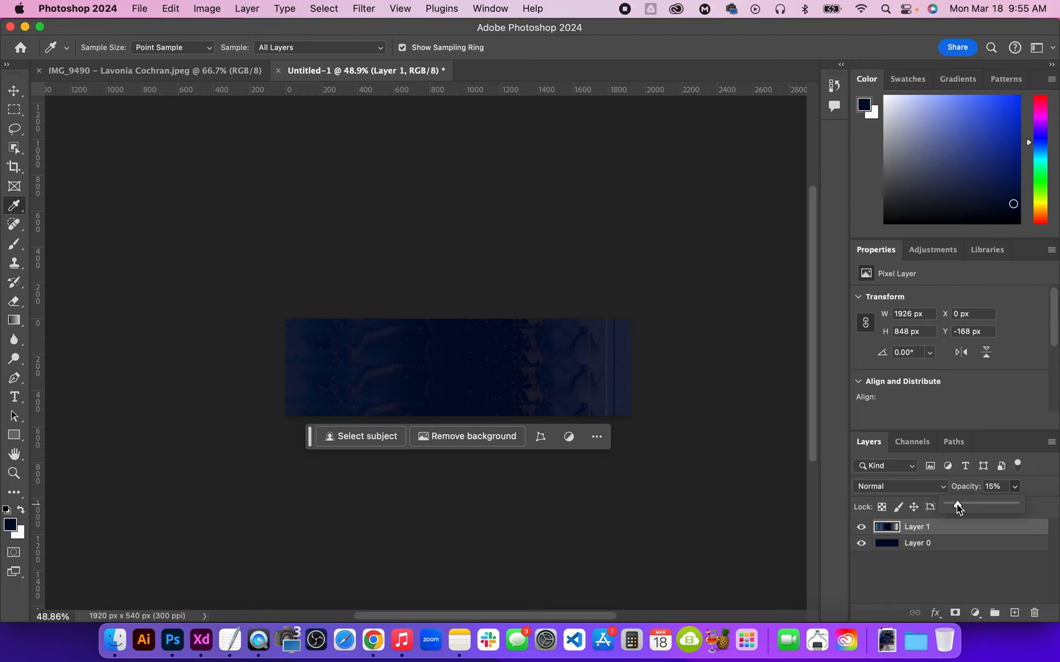
Preview the blend modes again on the faded Layer 1, leaving it at Normal.
{"action": "left_click", "coordinate": [940, 489]}
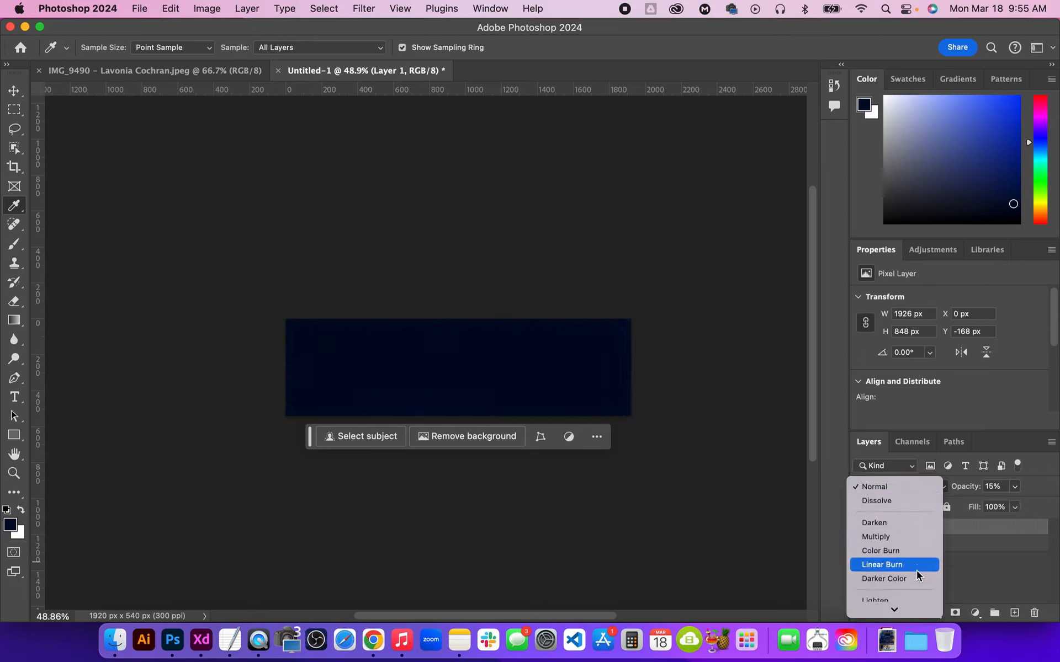
{"action": "scroll", "coordinate": [917, 584], "scroll_direction": "down", "scroll_amount": 5}
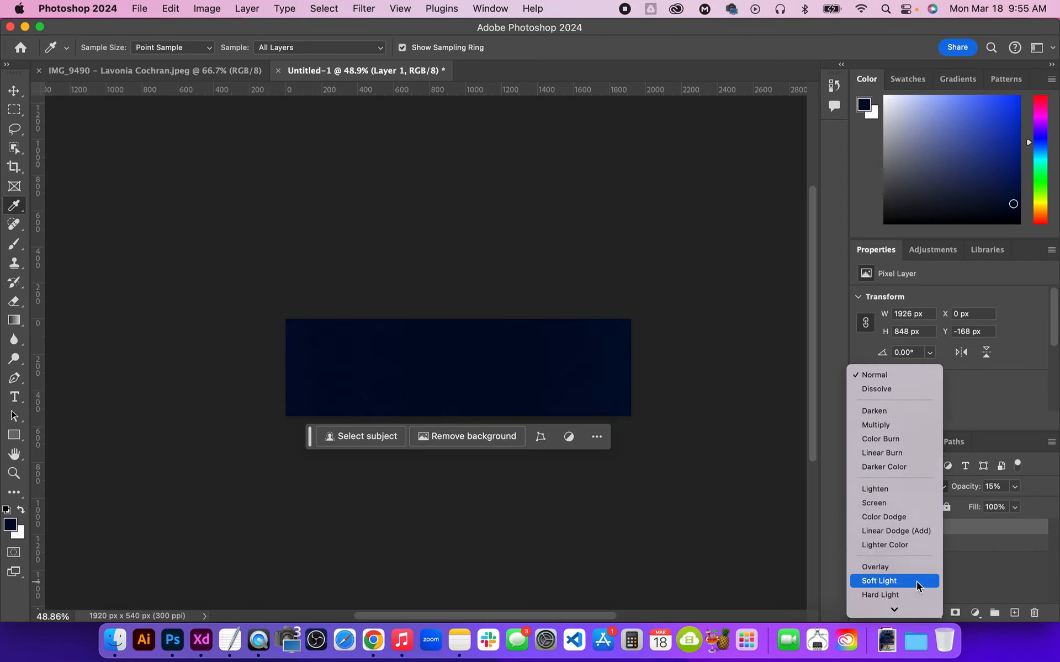
{"action": "scroll", "coordinate": [916, 581], "scroll_direction": "down", "scroll_amount": 8}
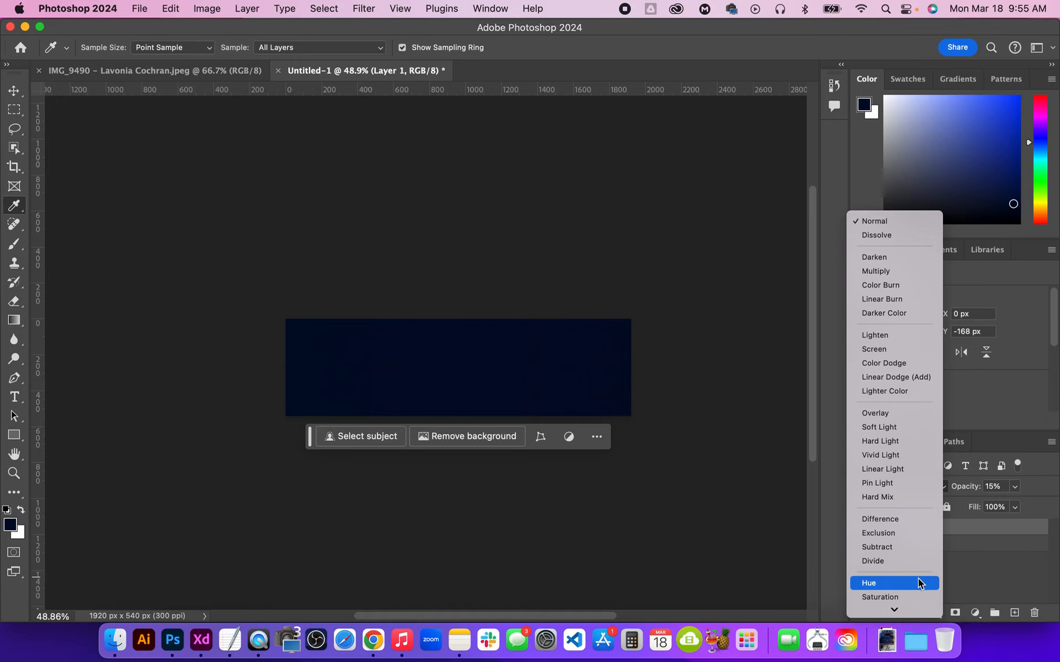
{"action": "scroll", "coordinate": [919, 584], "scroll_direction": "down", "scroll_amount": 1}
{"action": "scroll", "coordinate": [919, 584], "scroll_direction": "down", "scroll_amount": 1}
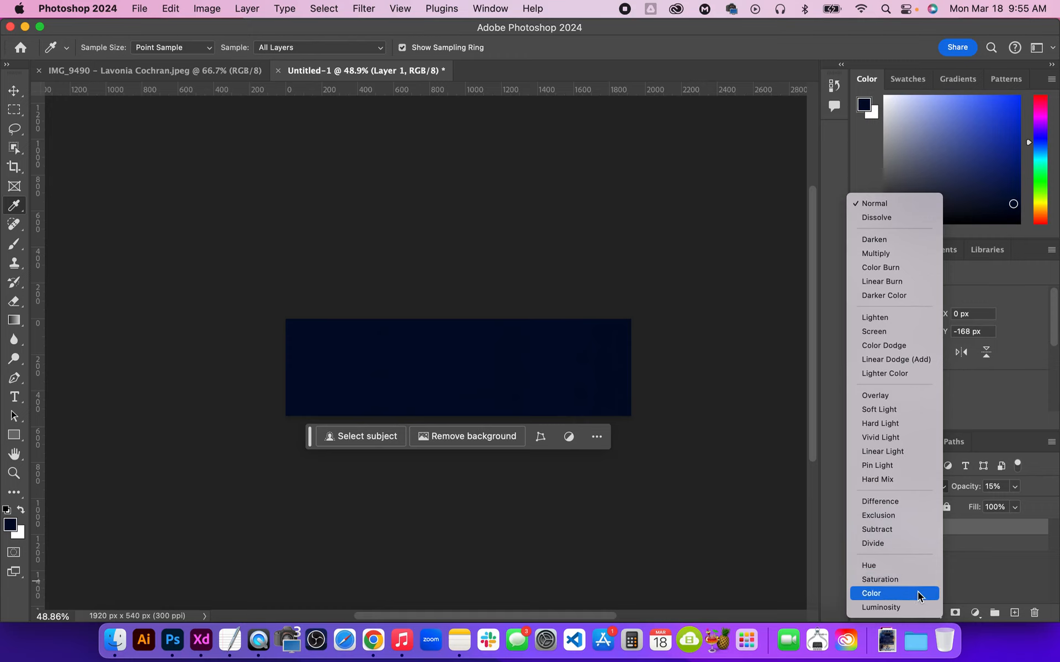
{"action": "left_click", "coordinate": [989, 543]}
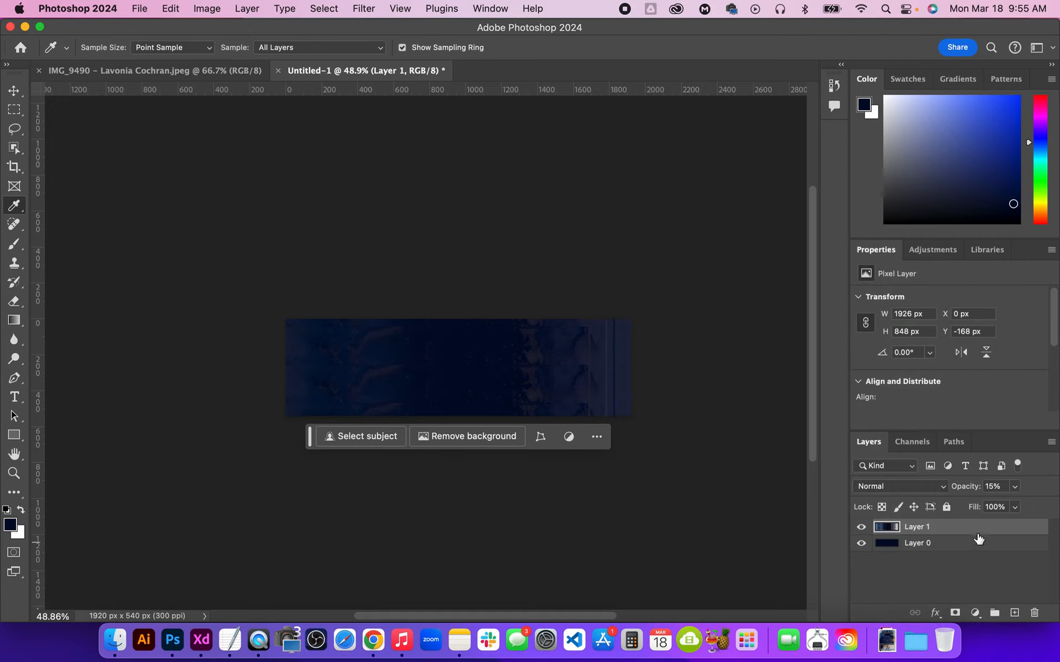
Raise the opacity of Layer 1 to 60% over the navy layer.
{"action": "left_click", "coordinate": [949, 544]}
{"action": "left_click", "coordinate": [955, 526]}
{"action": "left_click", "coordinate": [1014, 487]}
{"action": "left_click_drag", "start_coordinate": [1005, 504], "coordinate": [1008, 504]}
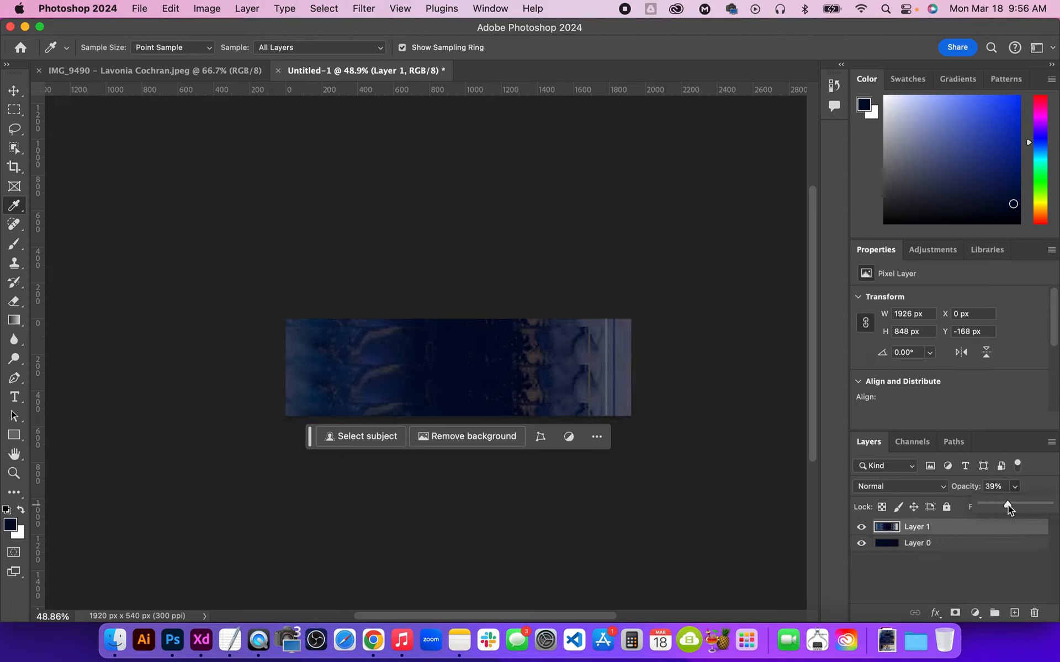
{"action": "left_click_drag", "start_coordinate": [1032, 504], "coordinate": [1022, 504]}
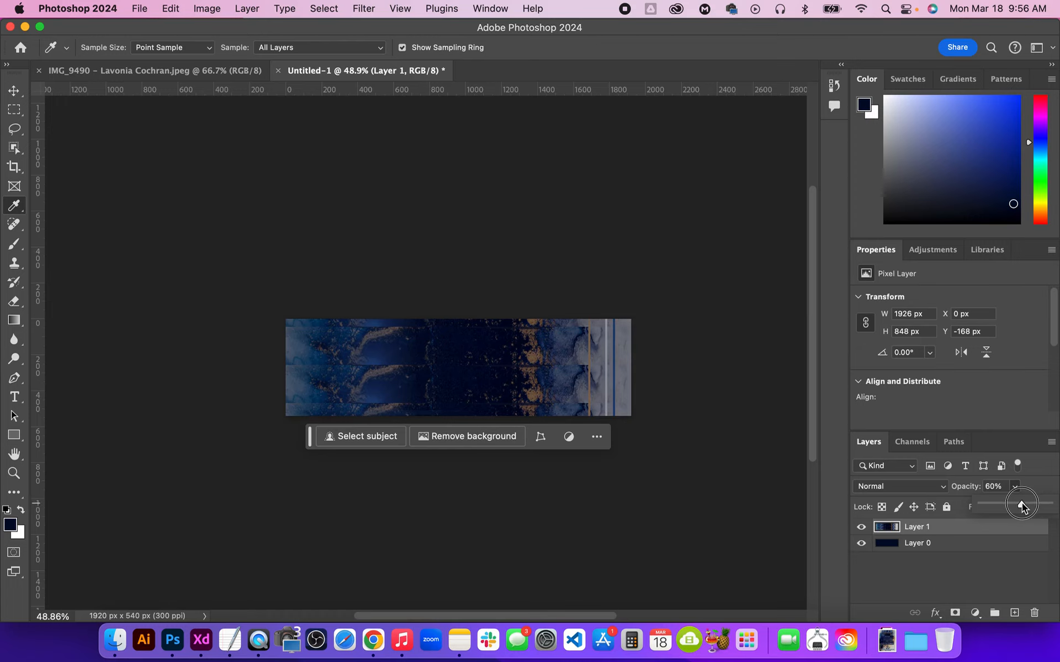
{"action": "left_click", "coordinate": [1033, 489]}
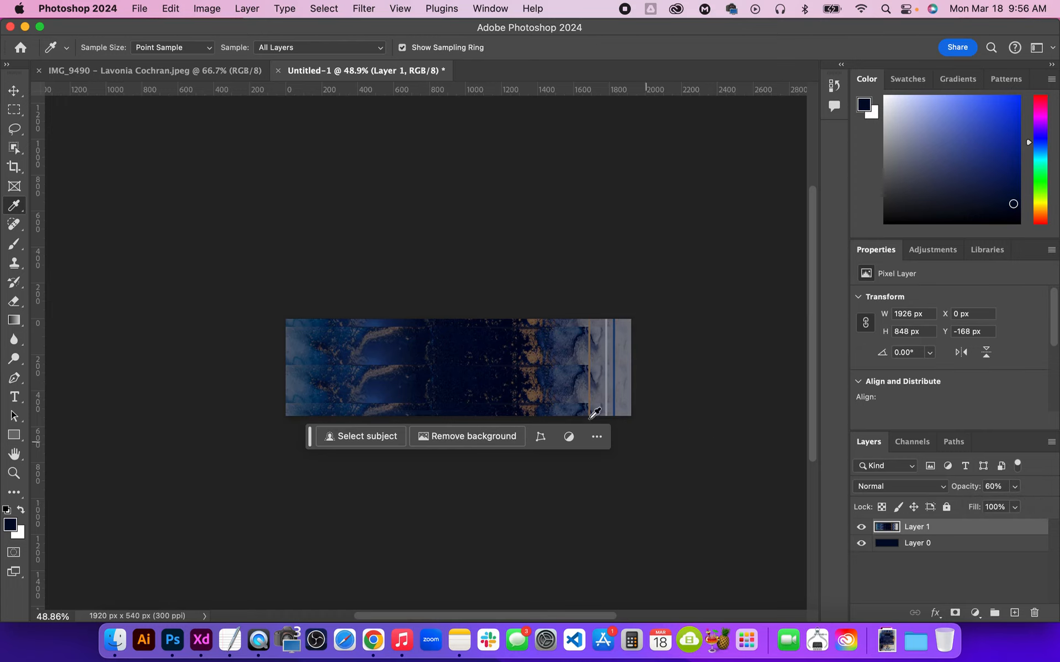
Open the image in Save for Web (Legacy) and set the output format to JPEG High.
{"action": "left_click", "coordinate": [14, 109]}
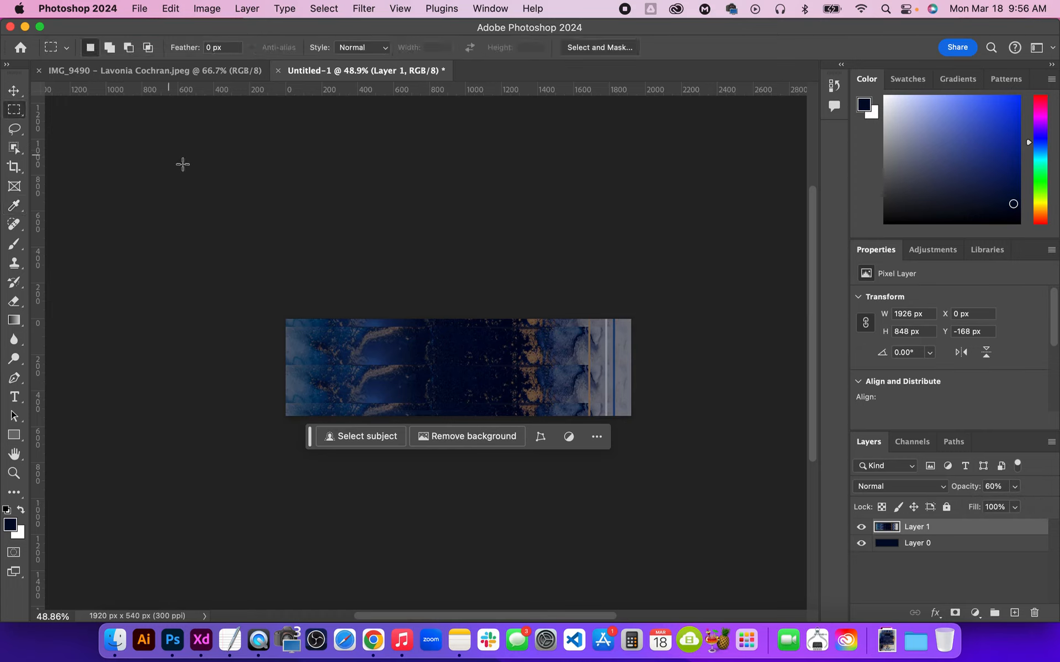
{"action": "left_click", "coordinate": [137, 10]}
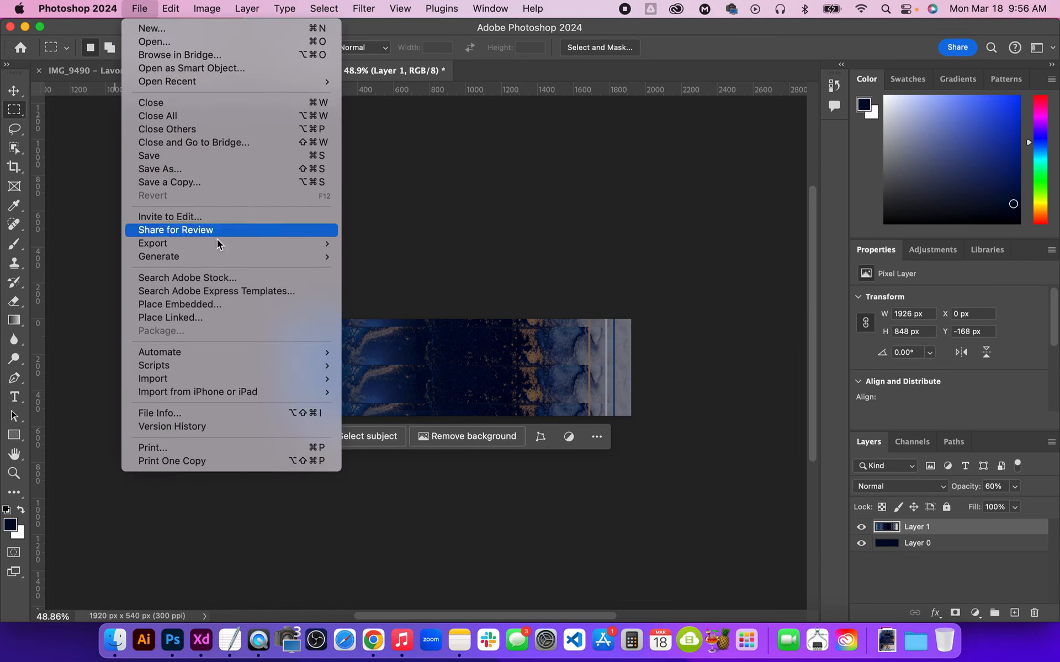
{"action": "mouse_move", "coordinate": [263, 247]}
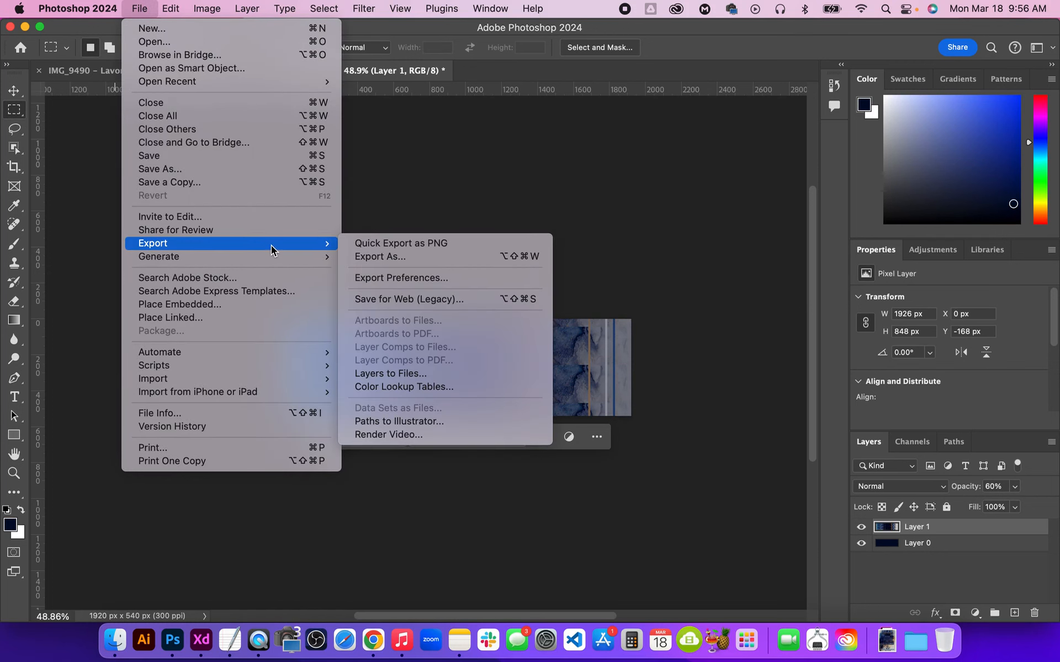
{"action": "left_click", "coordinate": [427, 299]}
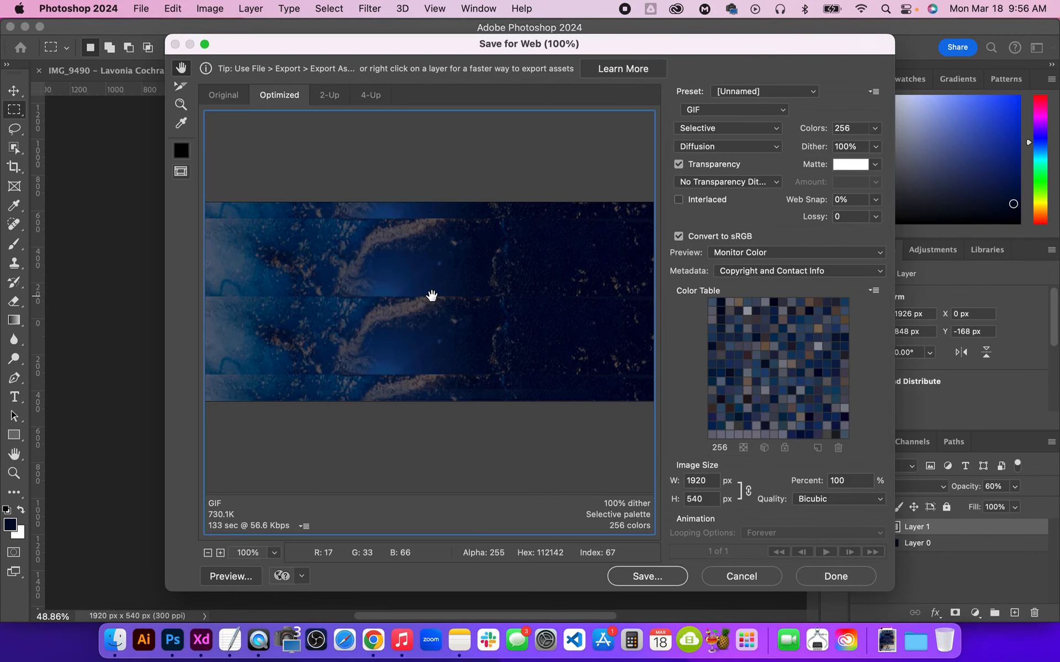
{"action": "left_click", "coordinate": [725, 111]}
{"action": "left_click", "coordinate": [724, 125]}
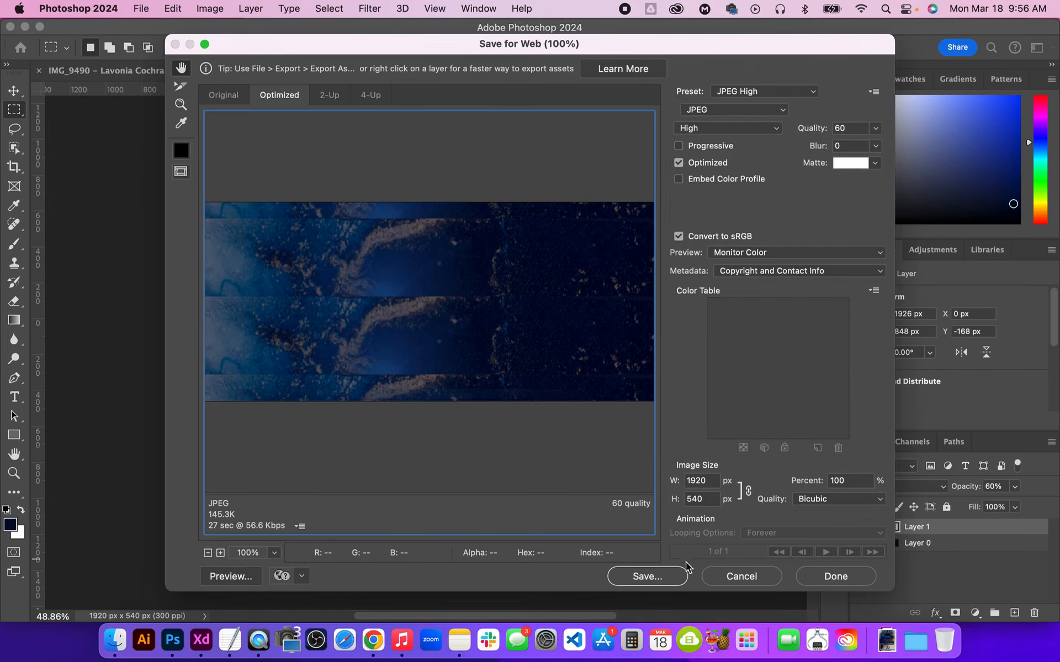
Save the optimized JPEG in the Documents folder as push-background.jpg.
{"action": "left_click", "coordinate": [664, 577]}
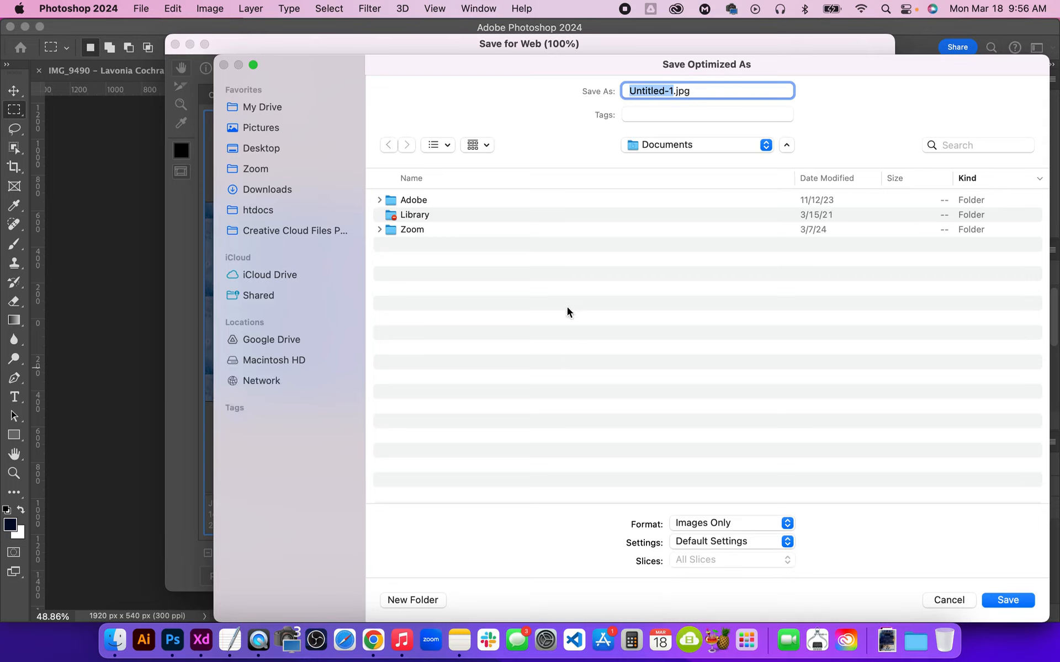
{"action": "type", "text": "push"}
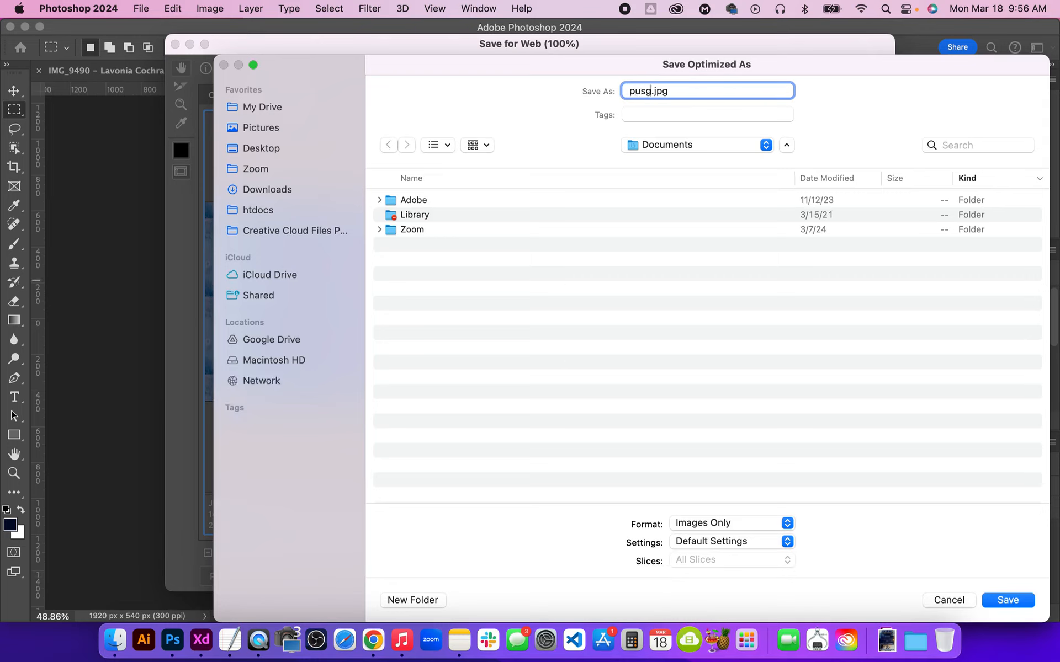
{"action": "type", "text": "-background"}
{"action": "key", "text": "Return"}
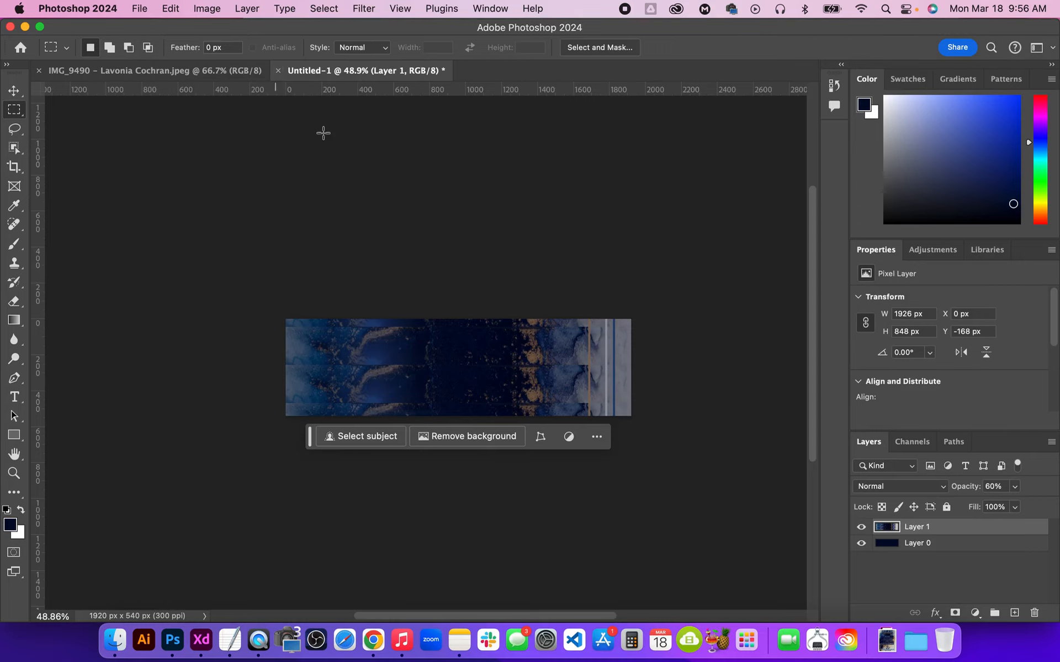
Switch to the Wix editor in Chrome and open the design customization of the Home page's footer.
{"action": "key", "text": "ctrl+Up"}
{"action": "left_click", "coordinate": [687, 269]}
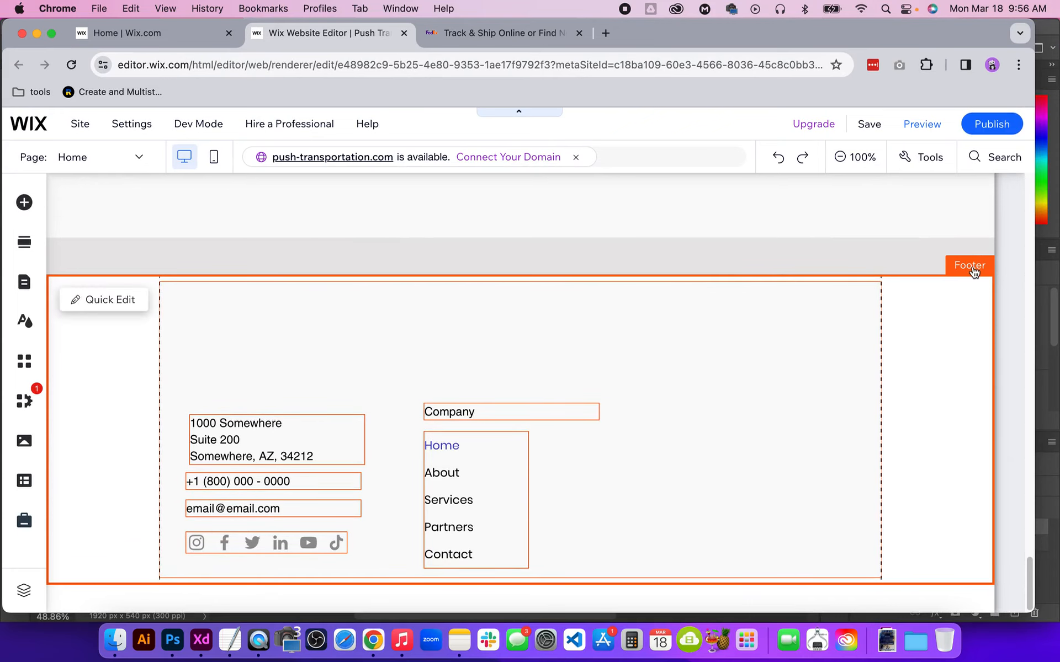
{"action": "left_click", "coordinate": [124, 332]}
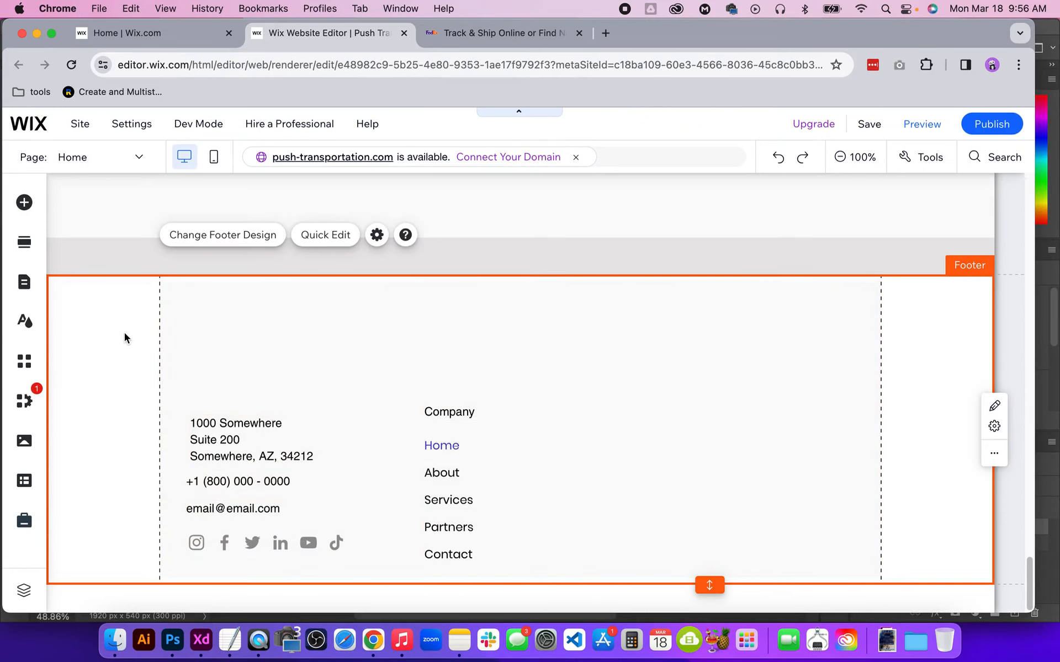
{"action": "left_click", "coordinate": [218, 237]}
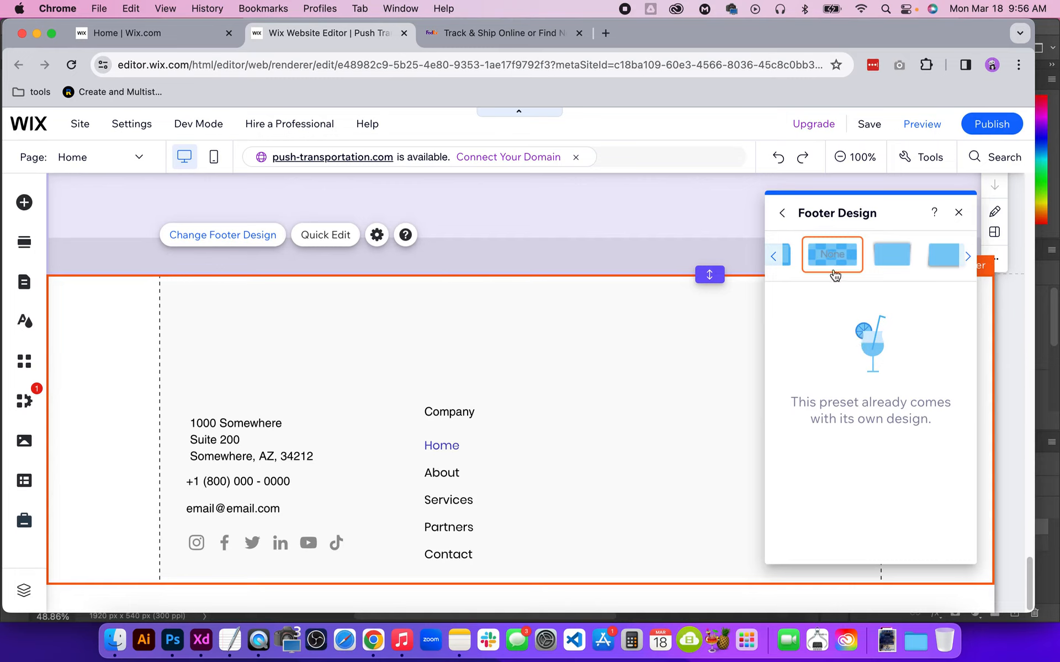
Try the solid fill preset on the footer, return to the None preset and close the footer design.
{"action": "left_click", "coordinate": [886, 261]}
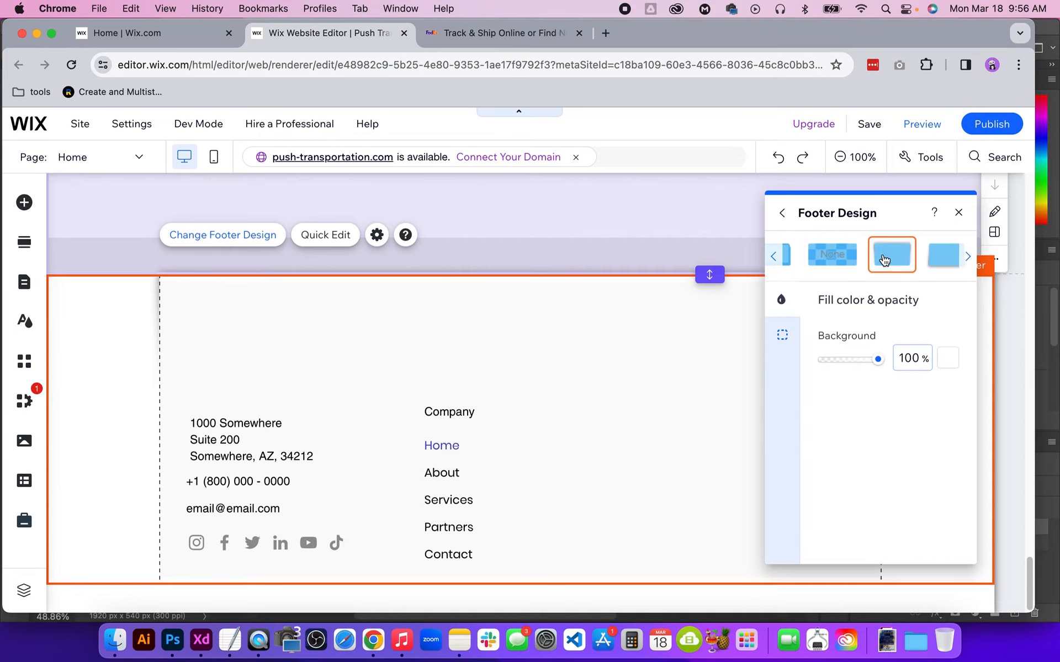
{"action": "left_click", "coordinate": [777, 258]}
{"action": "left_click", "coordinate": [828, 254]}
{"action": "left_click", "coordinate": [958, 212]}
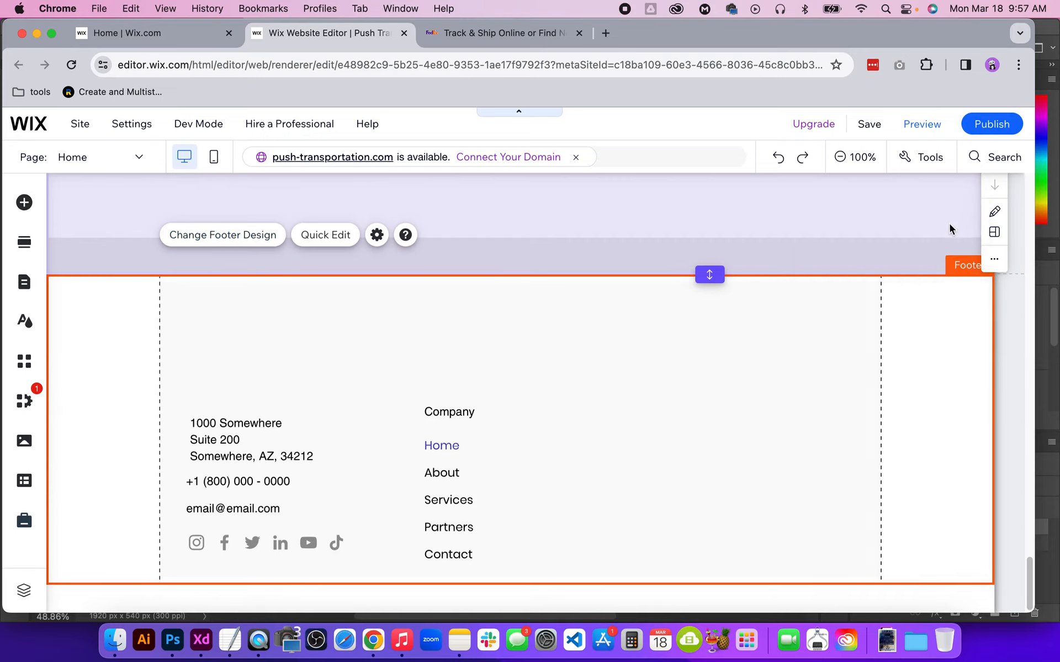
{"action": "left_click", "coordinate": [246, 346]}
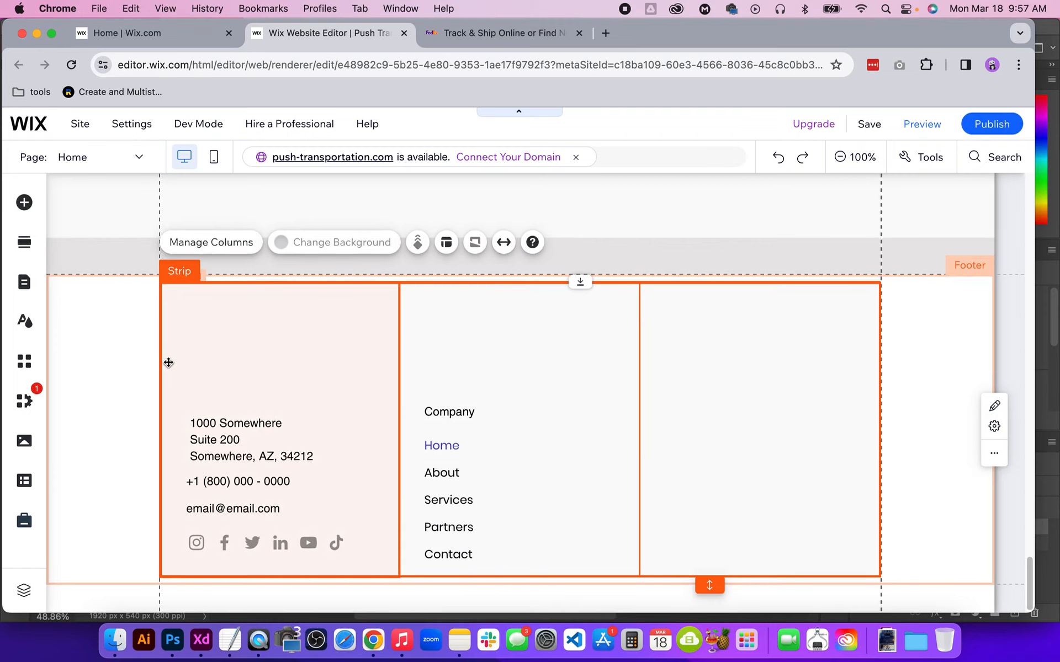
{"action": "left_click", "coordinate": [119, 364]}
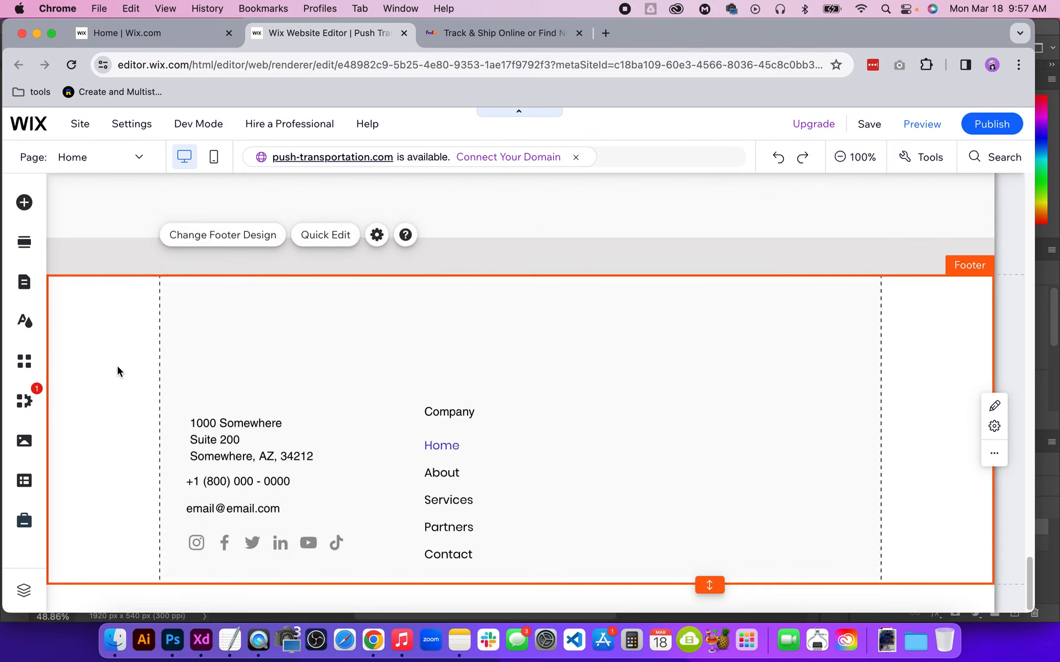
{"action": "left_click", "coordinate": [379, 236]}
{"action": "left_click", "coordinate": [958, 296]}
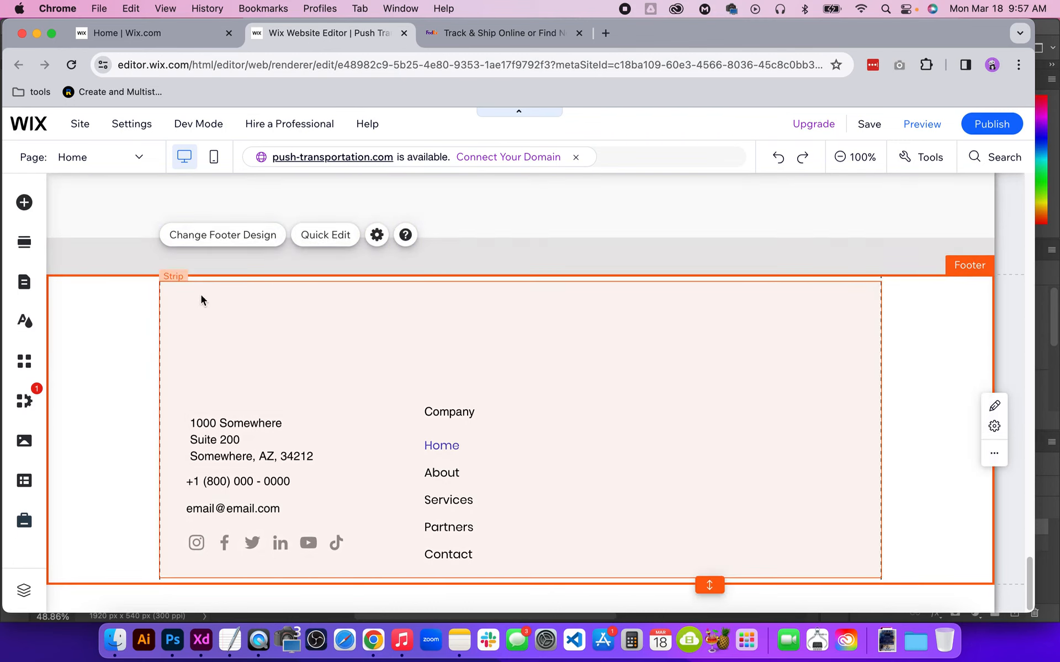
Try several shadowed and bordered presets in the footer's design customization, return to the None preset and close the footer design.
{"action": "left_click", "coordinate": [235, 249]}
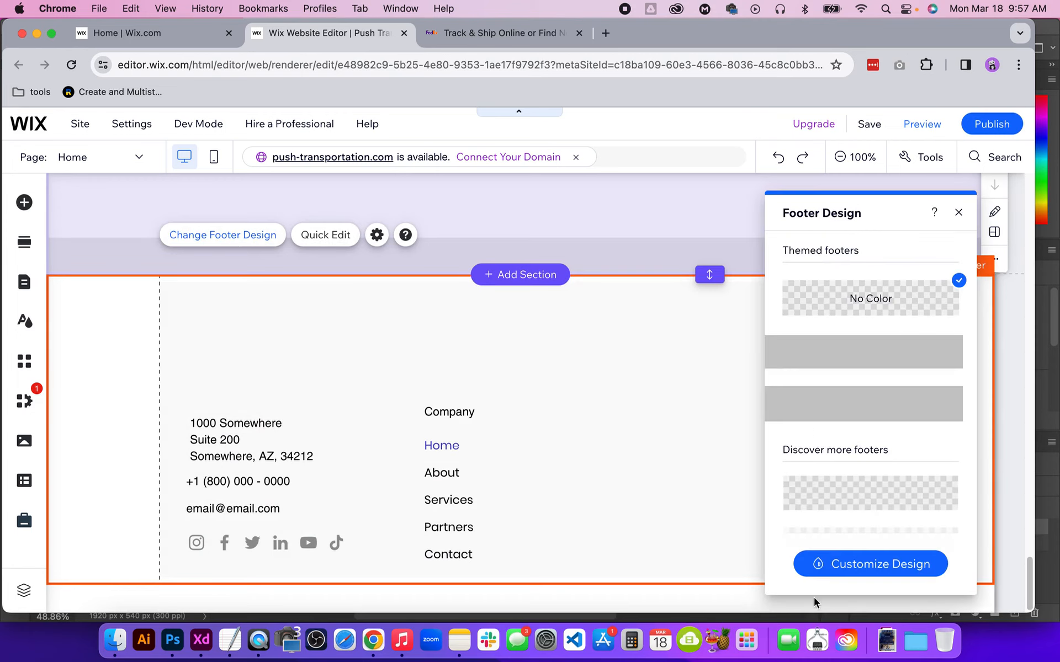
{"action": "left_click", "coordinate": [843, 564]}
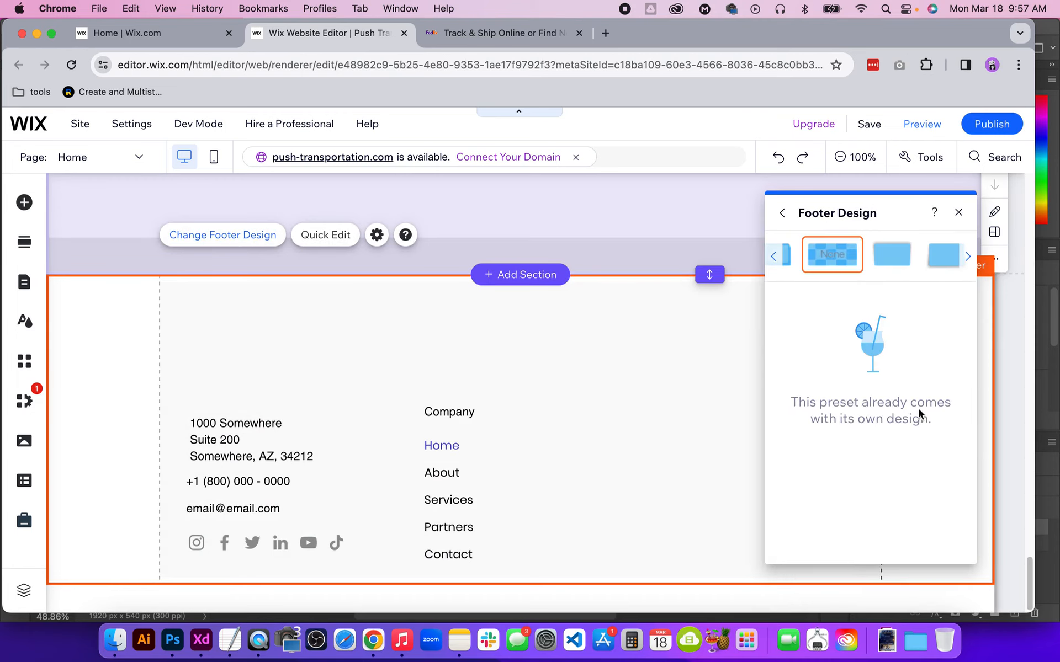
{"action": "left_click", "coordinate": [967, 256]}
{"action": "left_click", "coordinate": [941, 268]}
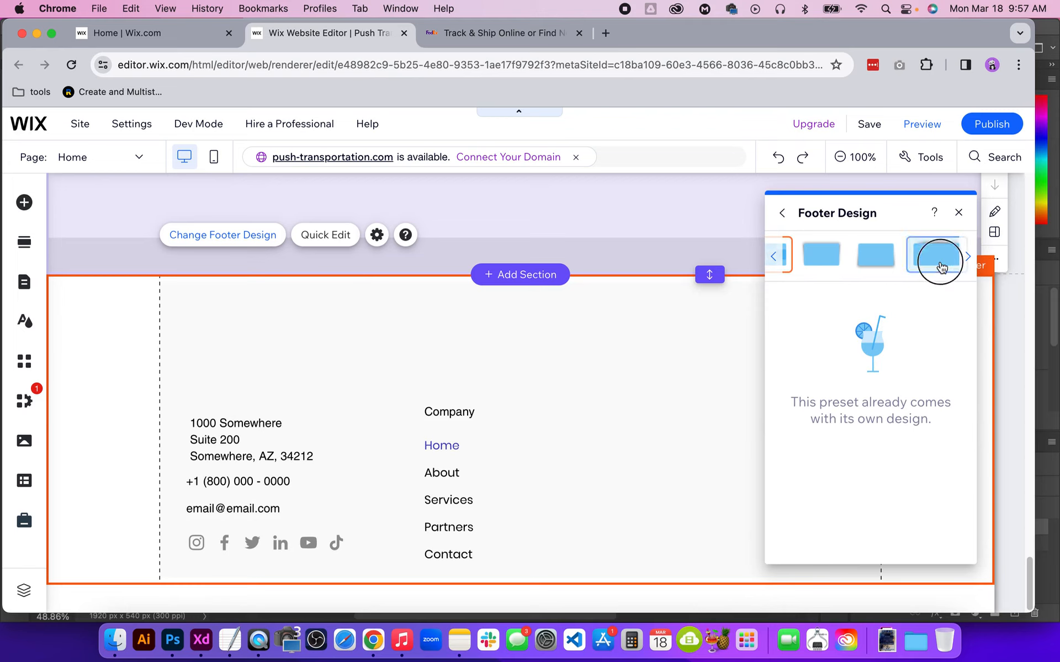
{"action": "left_click", "coordinate": [875, 256]}
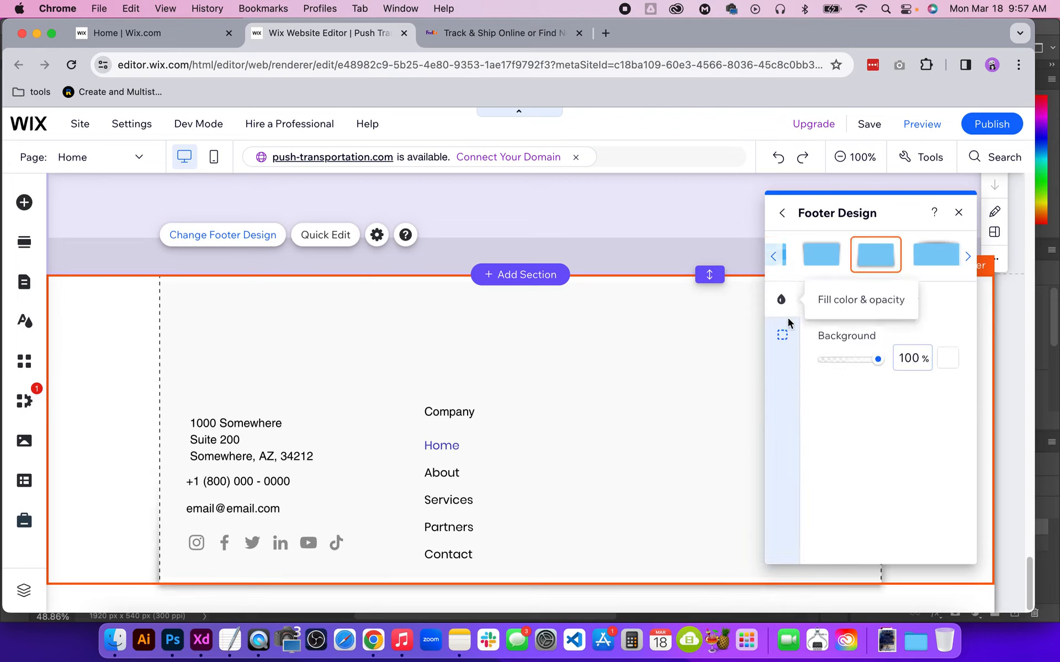
{"action": "left_click", "coordinate": [778, 337]}
{"action": "left_click", "coordinate": [830, 263]}
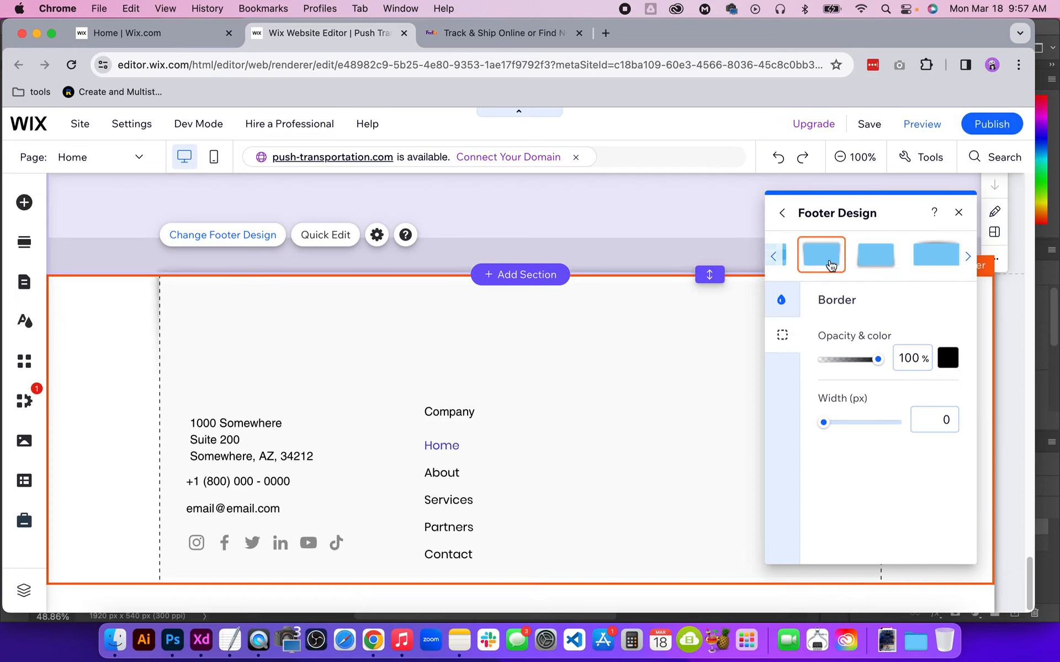
{"action": "left_click", "coordinate": [781, 265]}
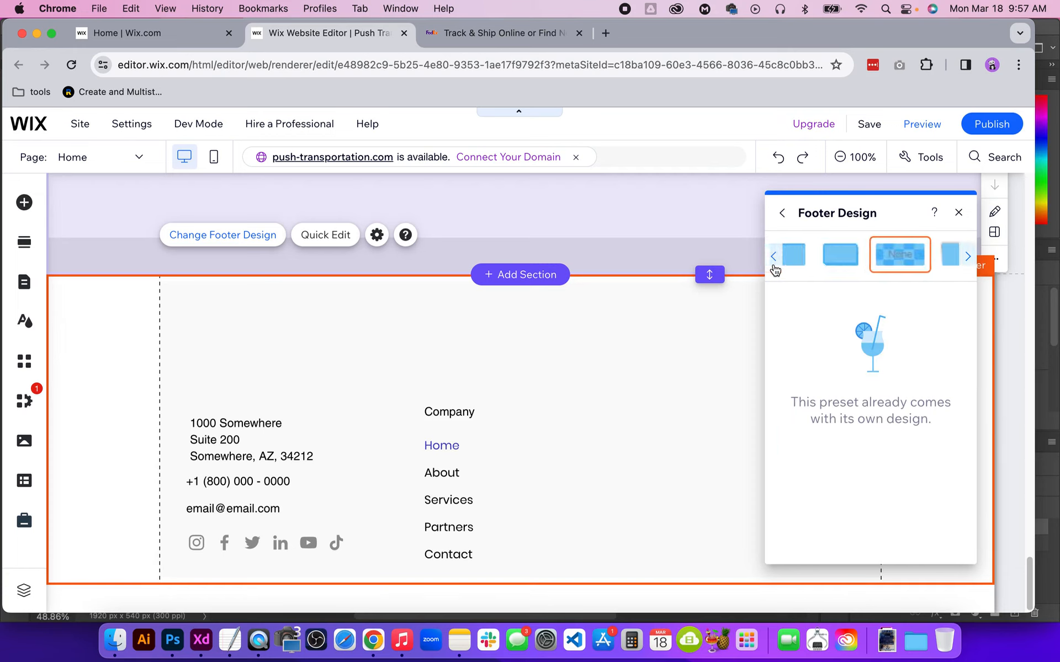
{"action": "left_click", "coordinate": [846, 260]}
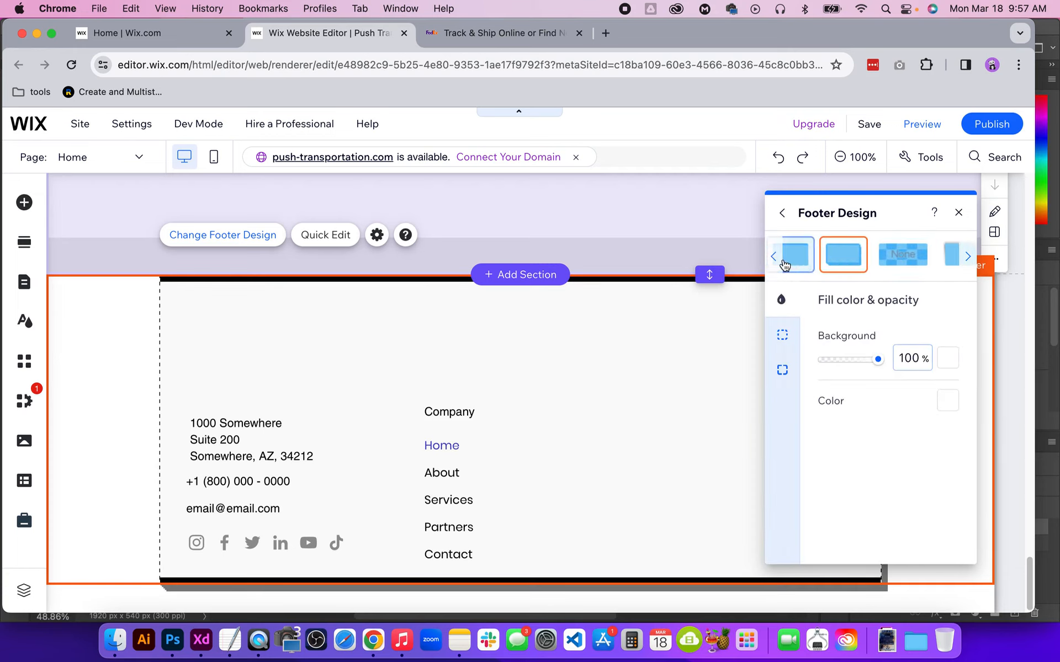
{"action": "left_click", "coordinate": [803, 266]}
{"action": "left_click", "coordinate": [900, 263]}
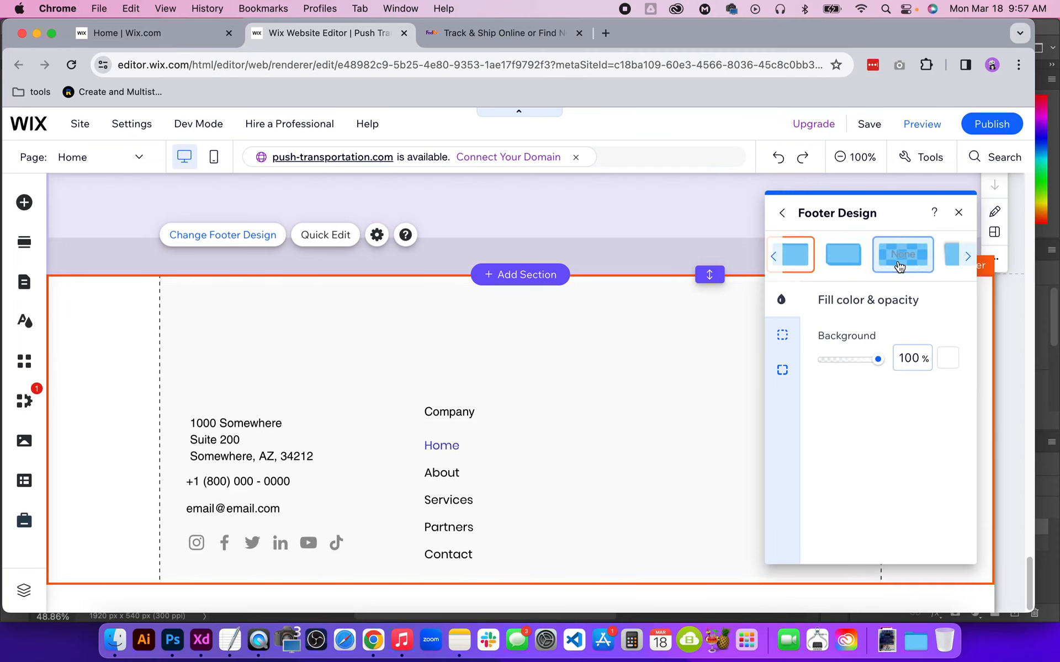
{"action": "left_click", "coordinate": [959, 212]}
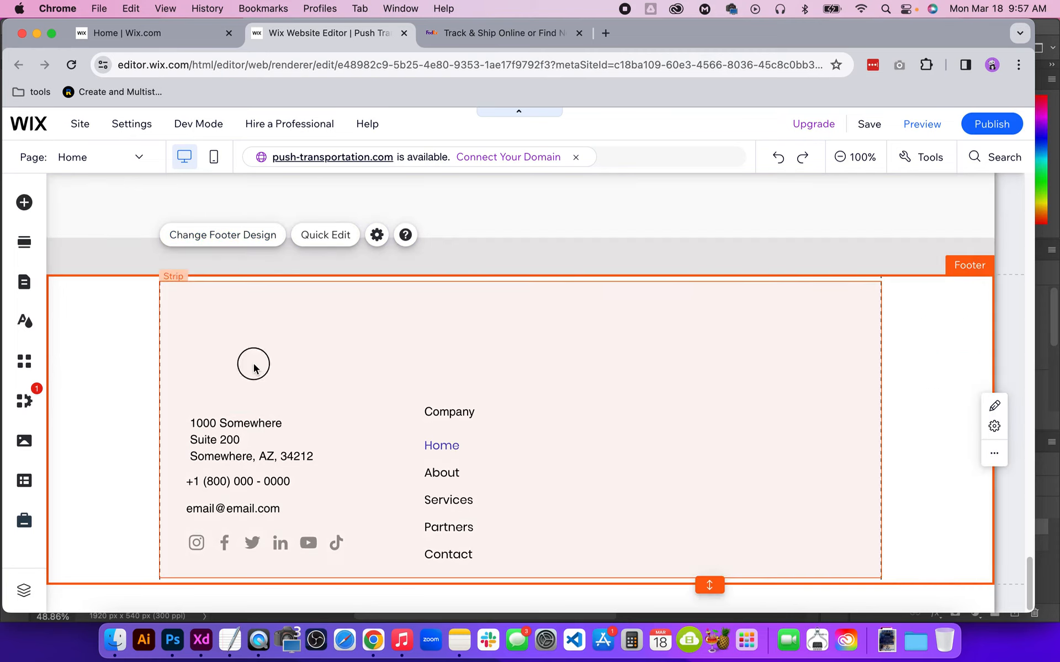
Add a blank white strip from the Classic strip elements to the Home page's footer.
{"action": "left_click", "coordinate": [172, 347]}
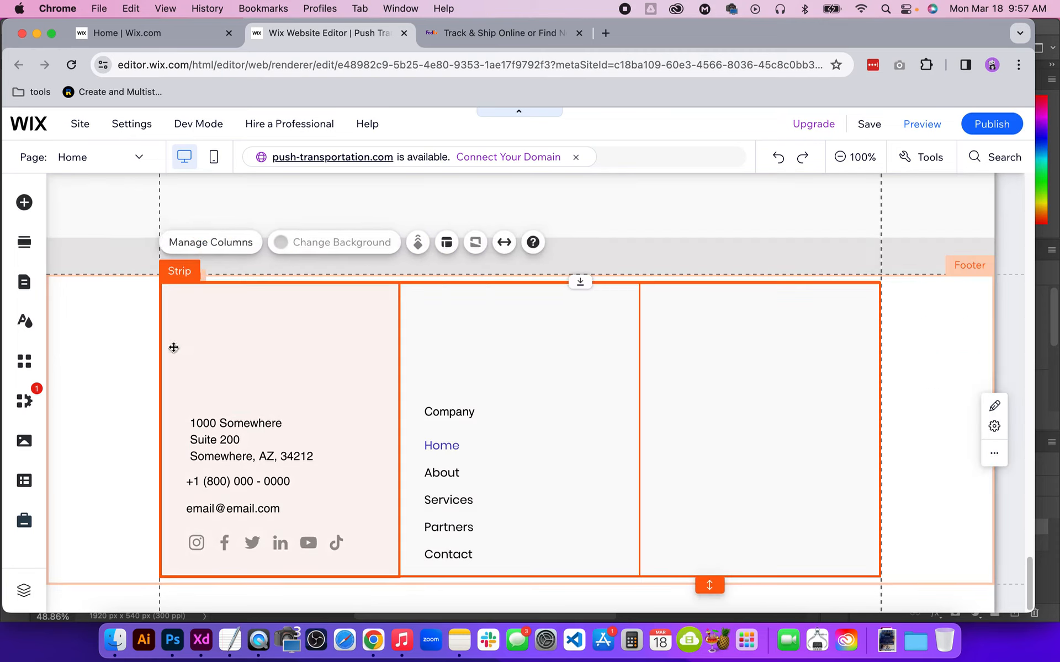
{"action": "left_click", "coordinate": [25, 203]}
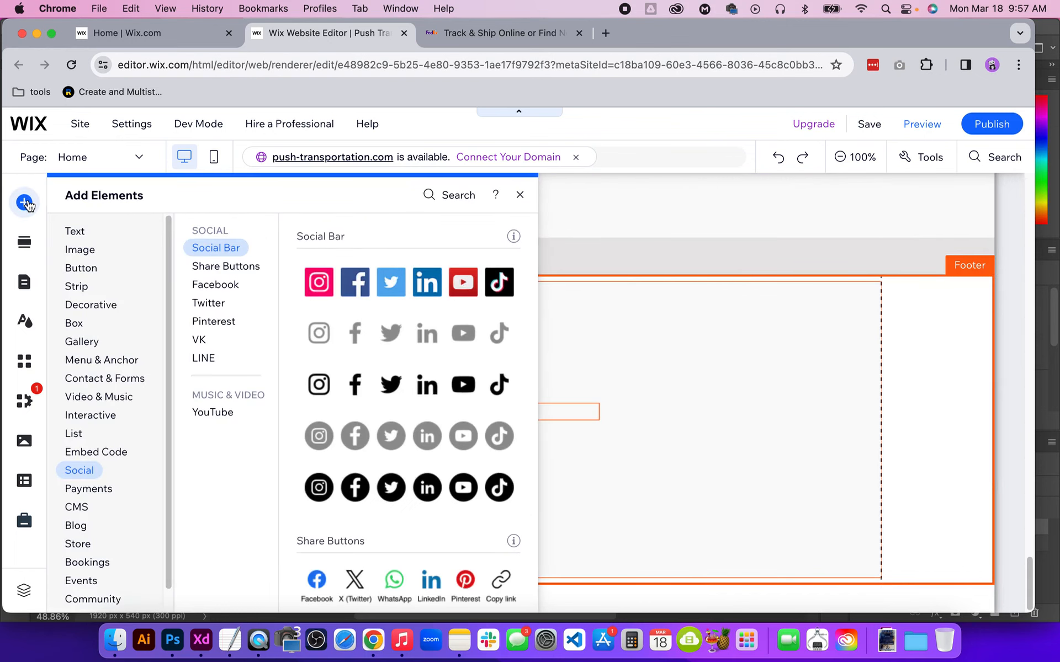
{"action": "left_click", "coordinate": [99, 252]}
{"action": "left_click", "coordinate": [83, 286]}
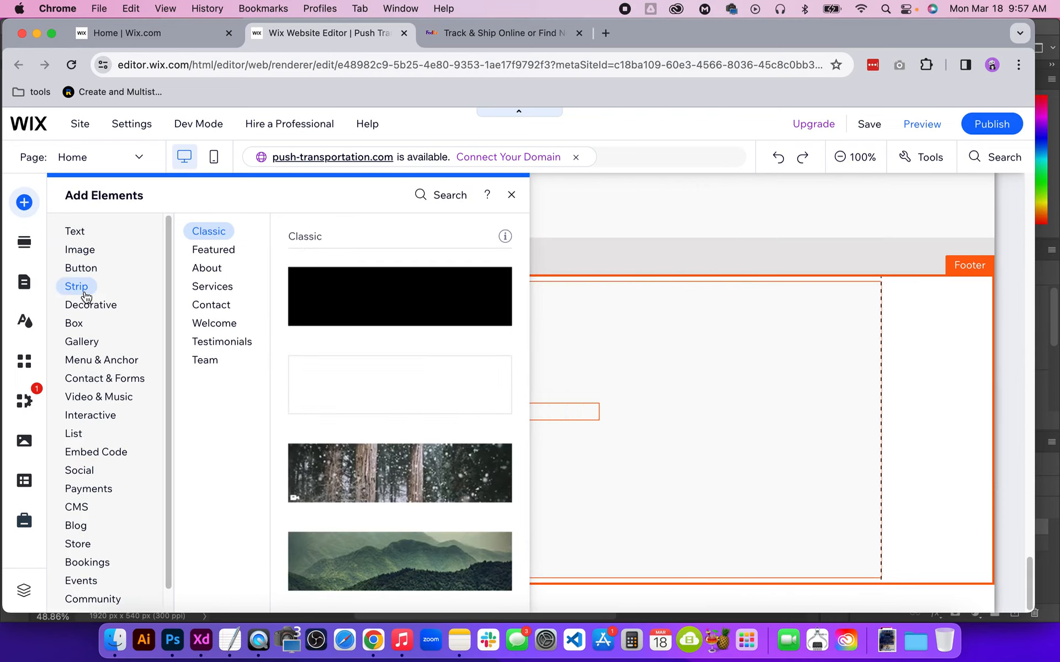
{"action": "left_click_drag", "start_coordinate": [356, 400], "coordinate": [355, 395]}
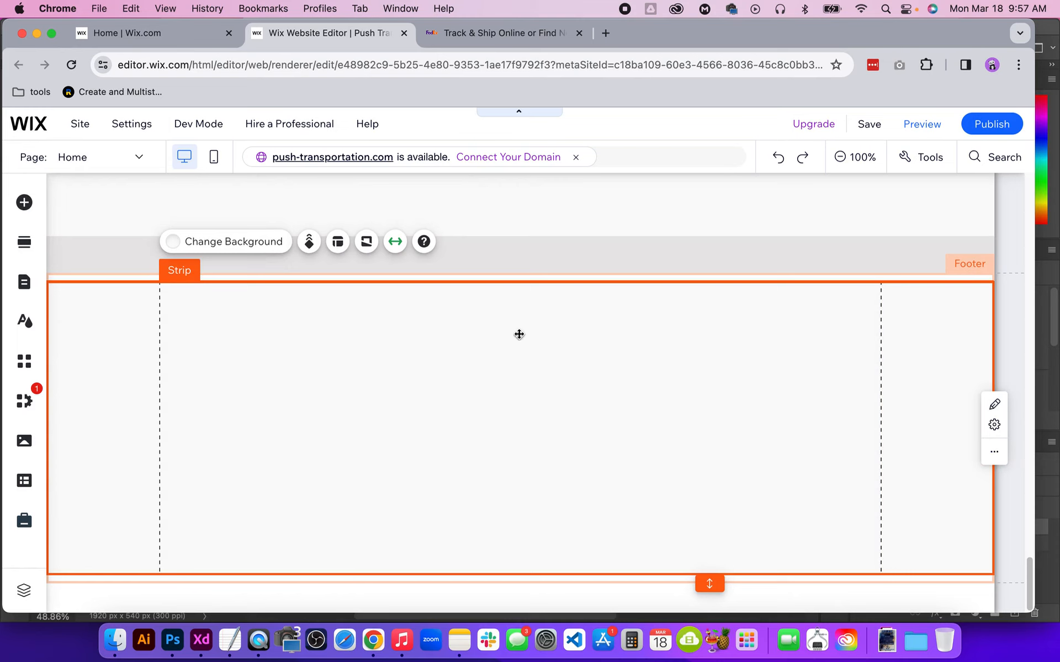
Open the new footer strip's background image selection and start a media upload from the computer into Site Files.
{"action": "left_click", "coordinate": [255, 248]}
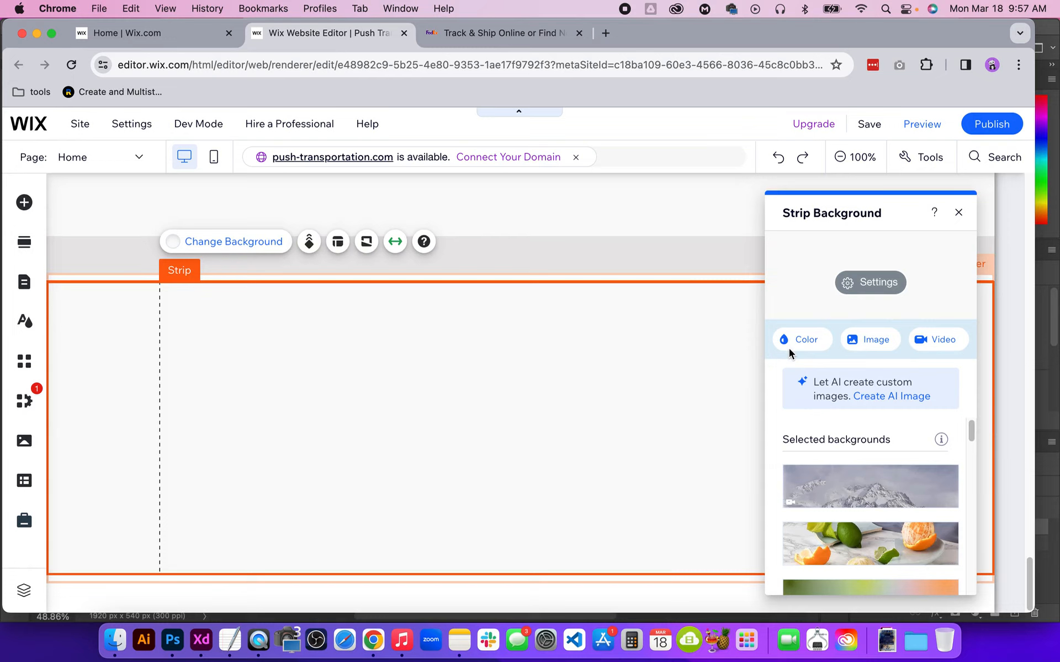
{"action": "left_click", "coordinate": [864, 346]}
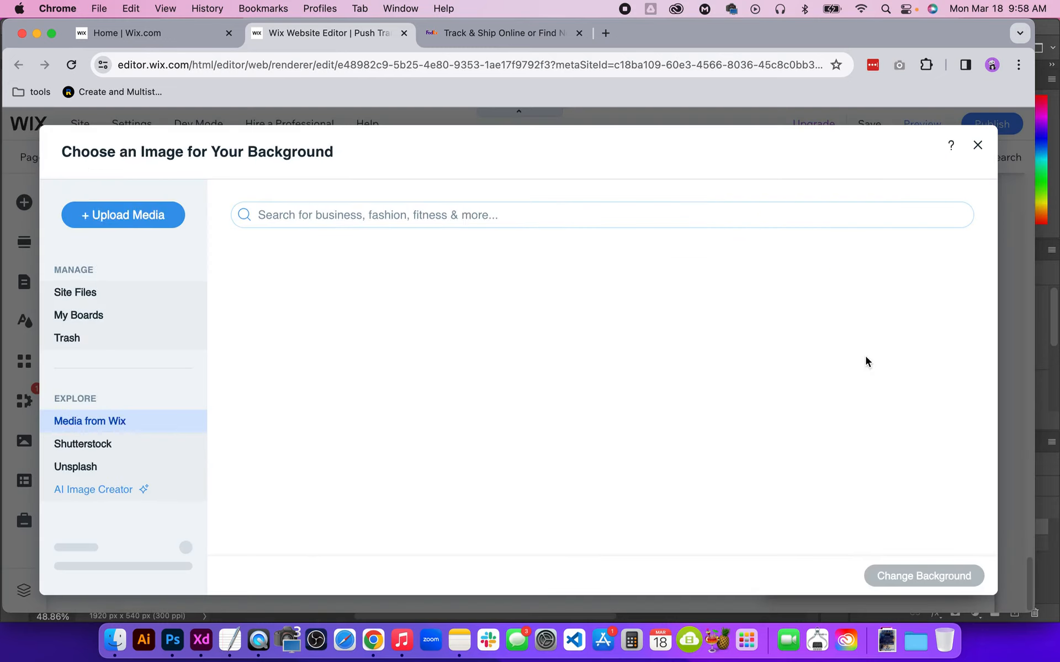
{"action": "left_click", "coordinate": [111, 299]}
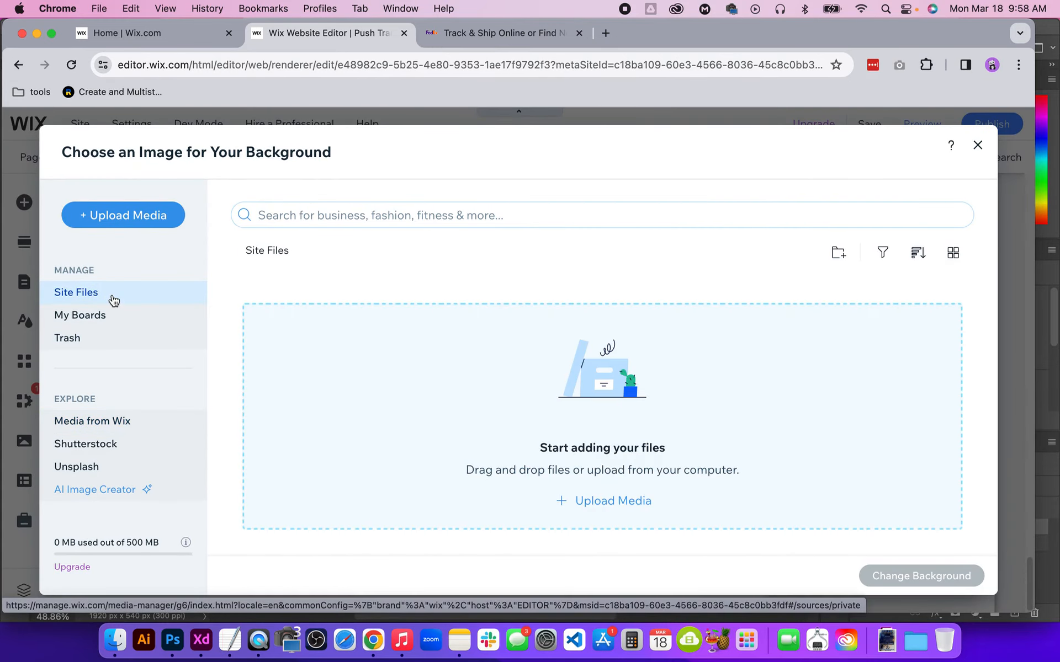
{"action": "left_click", "coordinate": [151, 217]}
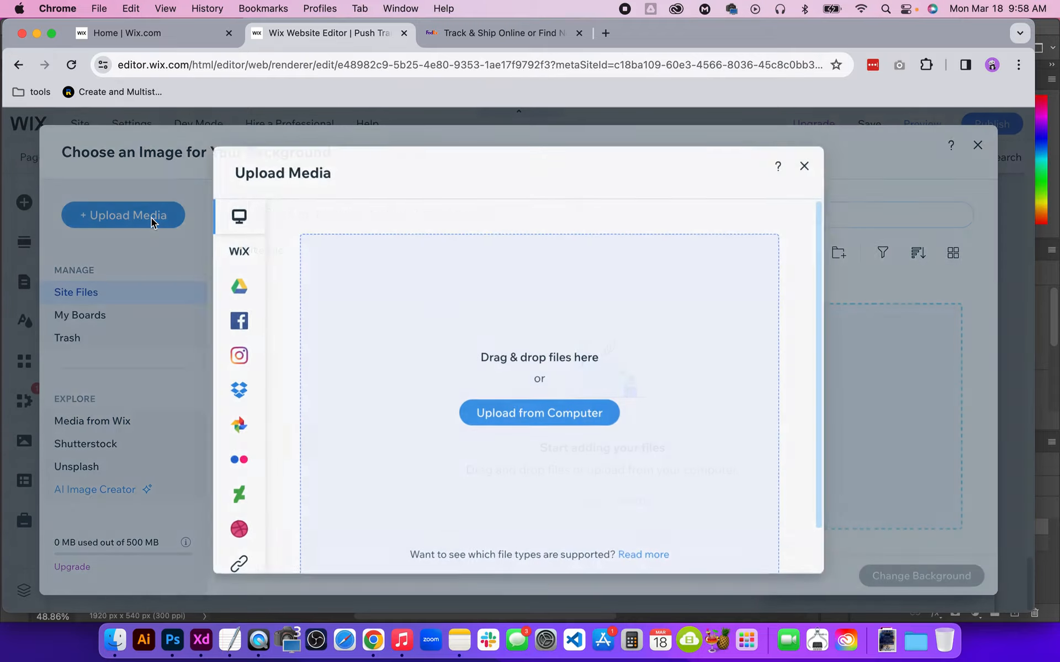
{"action": "left_click", "coordinate": [535, 417]}
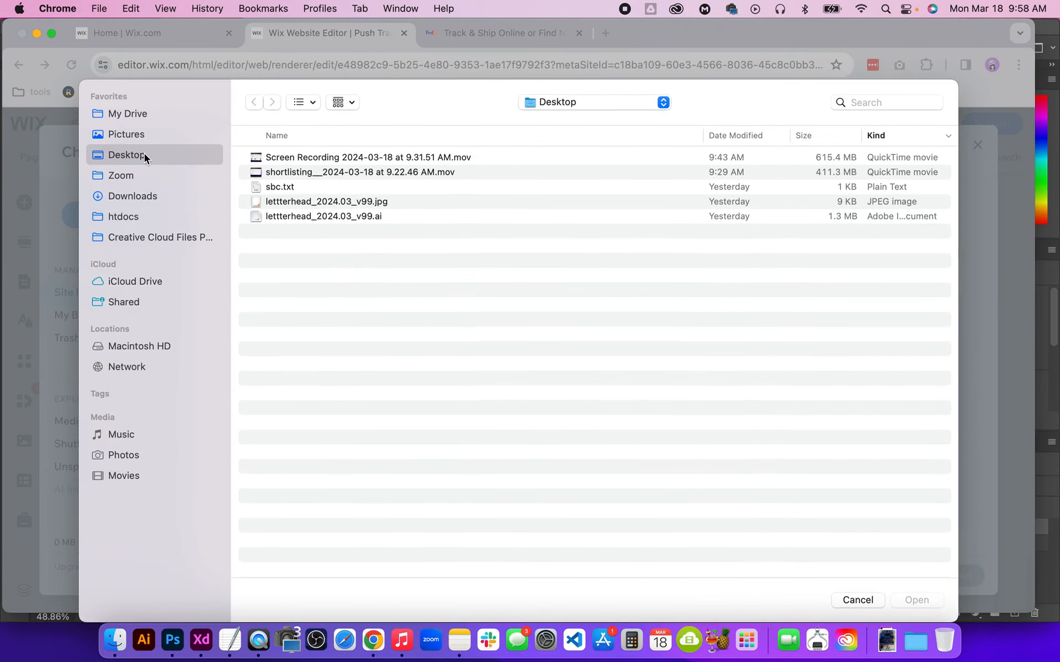
Look through the Downloads, Zoom, Desktop and Pictures folders for the exported background image.
{"action": "left_click", "coordinate": [135, 196]}
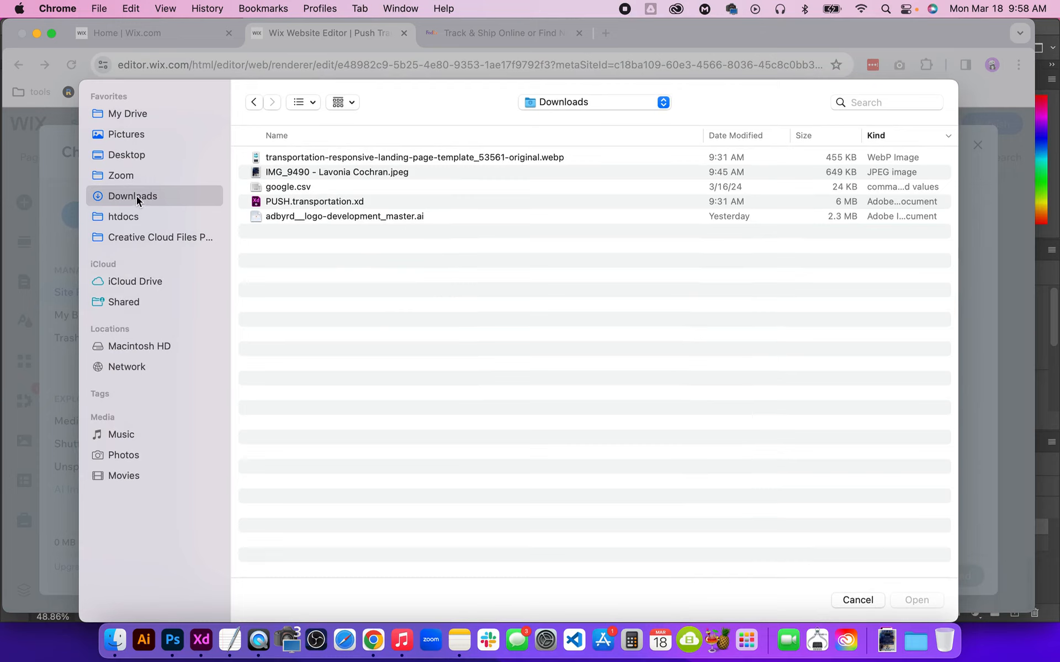
{"action": "left_click", "coordinate": [136, 181]}
{"action": "left_click", "coordinate": [141, 158]}
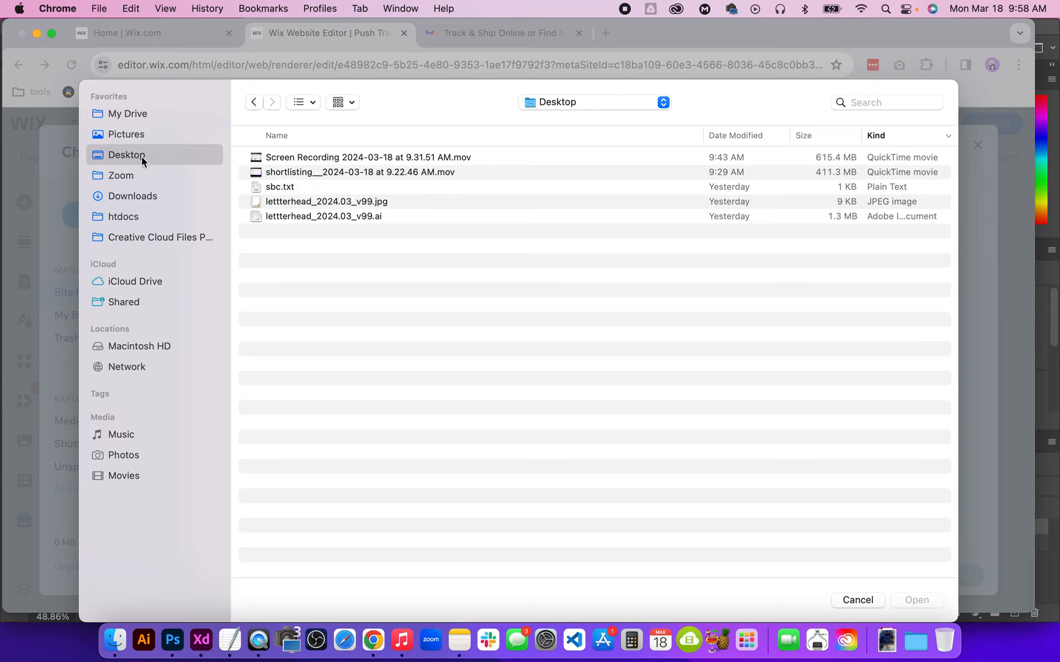
{"action": "left_click", "coordinate": [137, 134]}
{"action": "left_click", "coordinate": [136, 148]}
{"action": "left_click", "coordinate": [143, 196]}
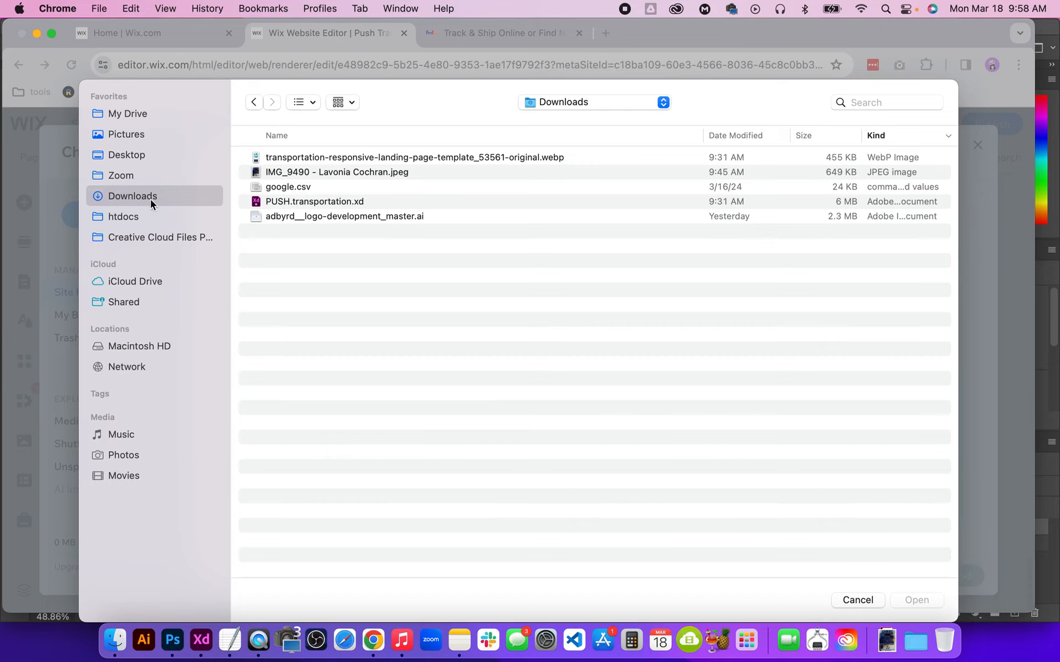
Switch to Photoshop and open the marble-and-navy image in Save for Web (Legacy).
{"action": "left_click", "coordinate": [176, 643]}
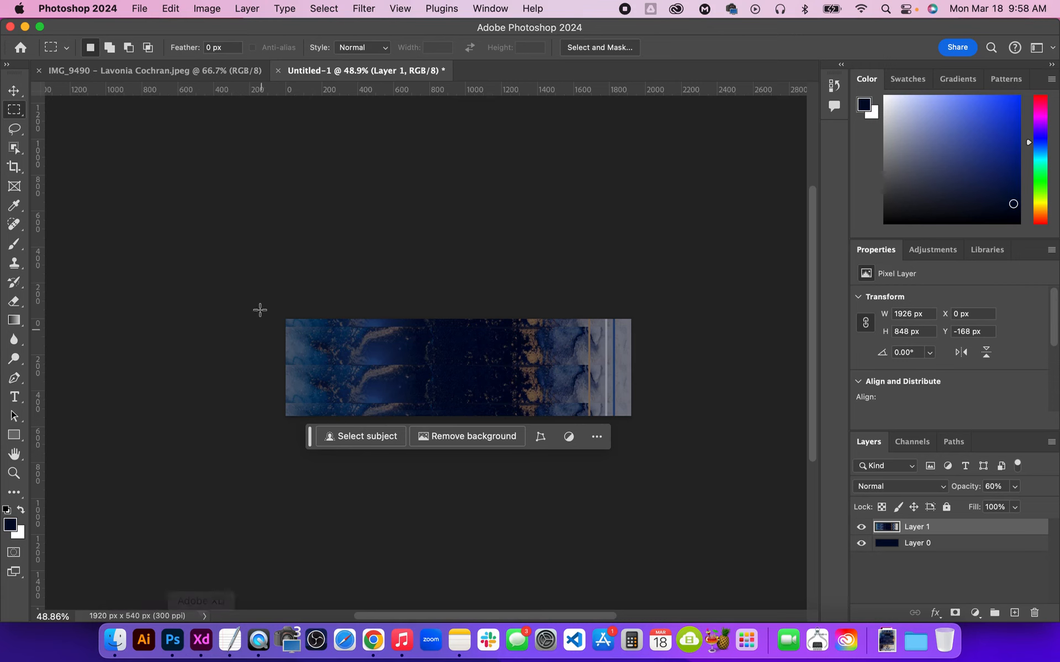
{"action": "left_click", "coordinate": [136, 9]}
{"action": "mouse_move", "coordinate": [241, 247]}
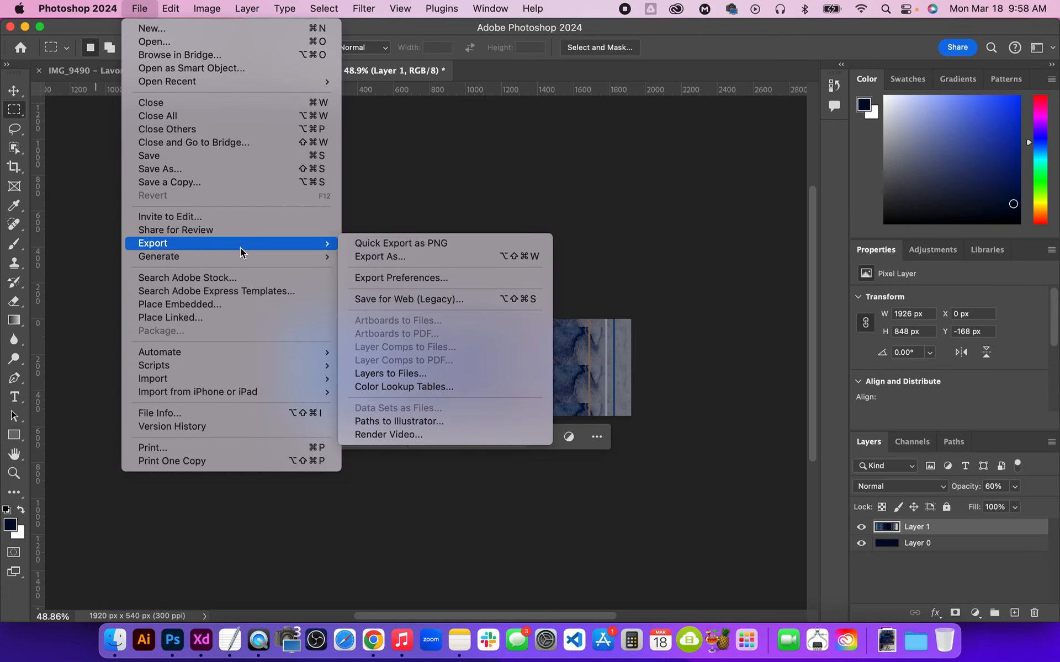
{"action": "left_click", "coordinate": [406, 298]}
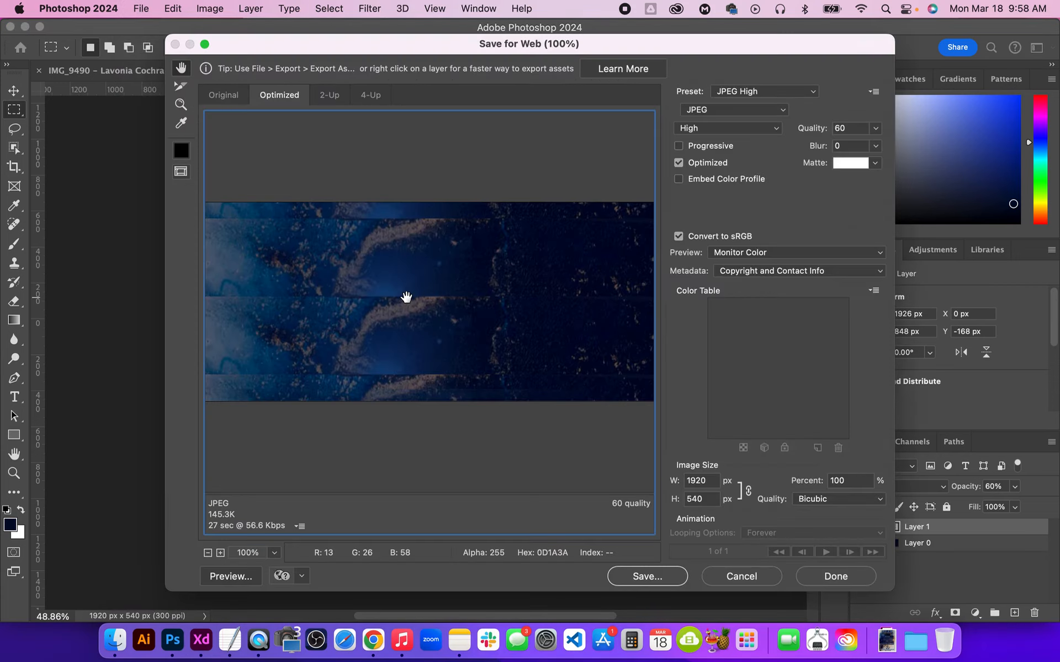
Save the optimized JPEG to the Desktop as push-footer-bckgrnd.jpg.
{"action": "left_click", "coordinate": [674, 580]}
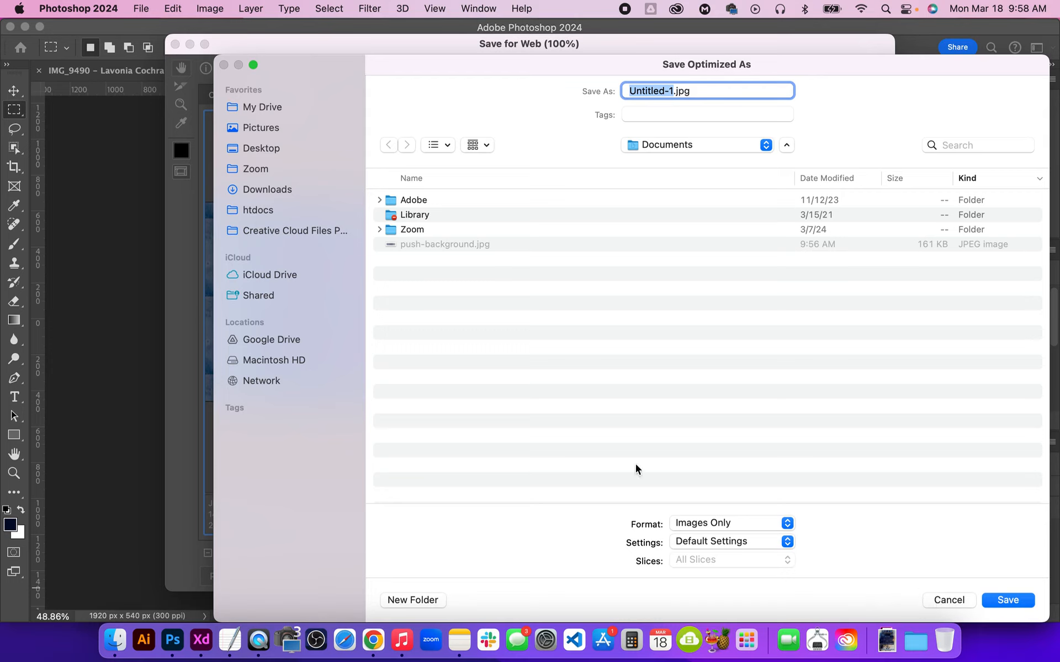
{"action": "left_click", "coordinate": [245, 148]}
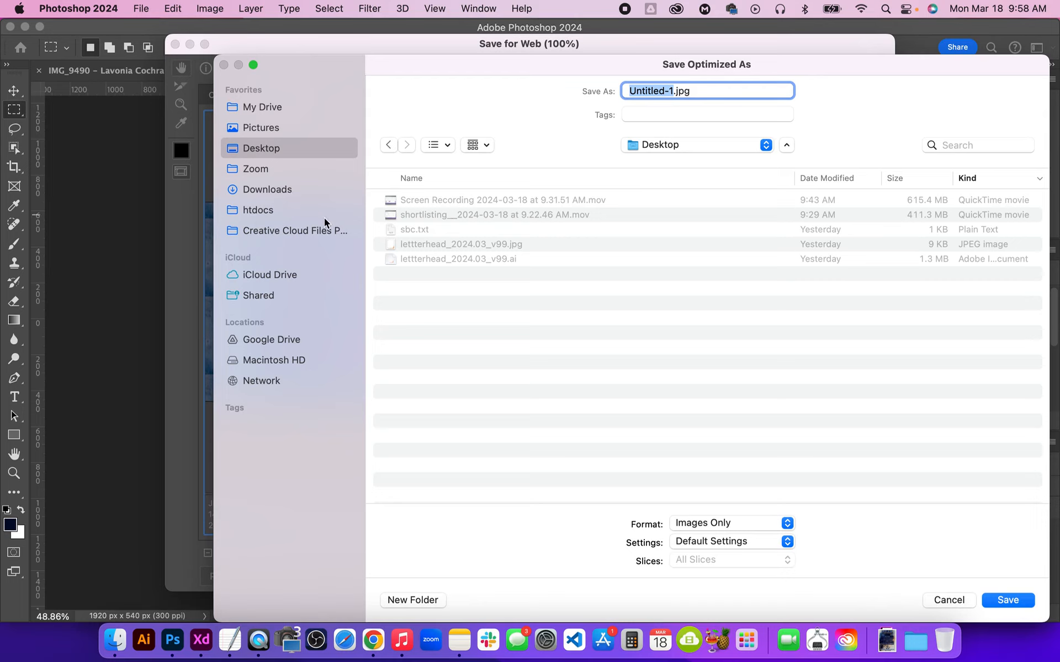
{"action": "type", "text": "push"}
{"action": "type", "text": "-"}
{"action": "type", "text": "footer"}
{"action": "type", "text": "-bckgrndd"}
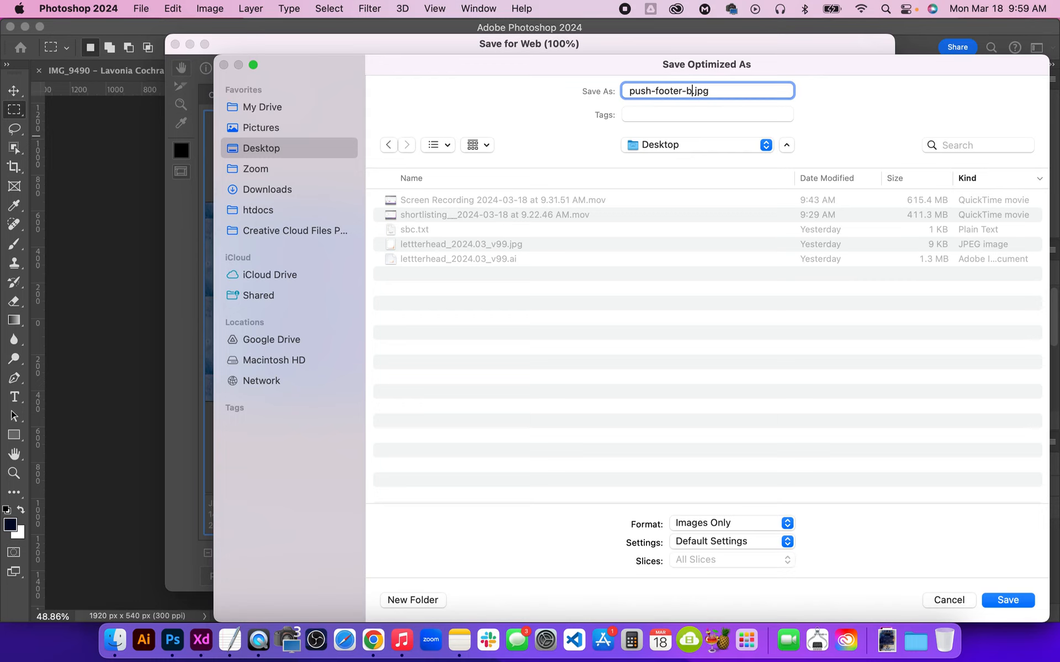
{"action": "key", "text": "BackSpace"}
{"action": "key", "text": "Return"}
Switch back to Chrome, upload push-footer-bckgrnd.jpg from the Desktop and apply it as the footer strip's background.
{"action": "key", "text": "ctrl+Up"}
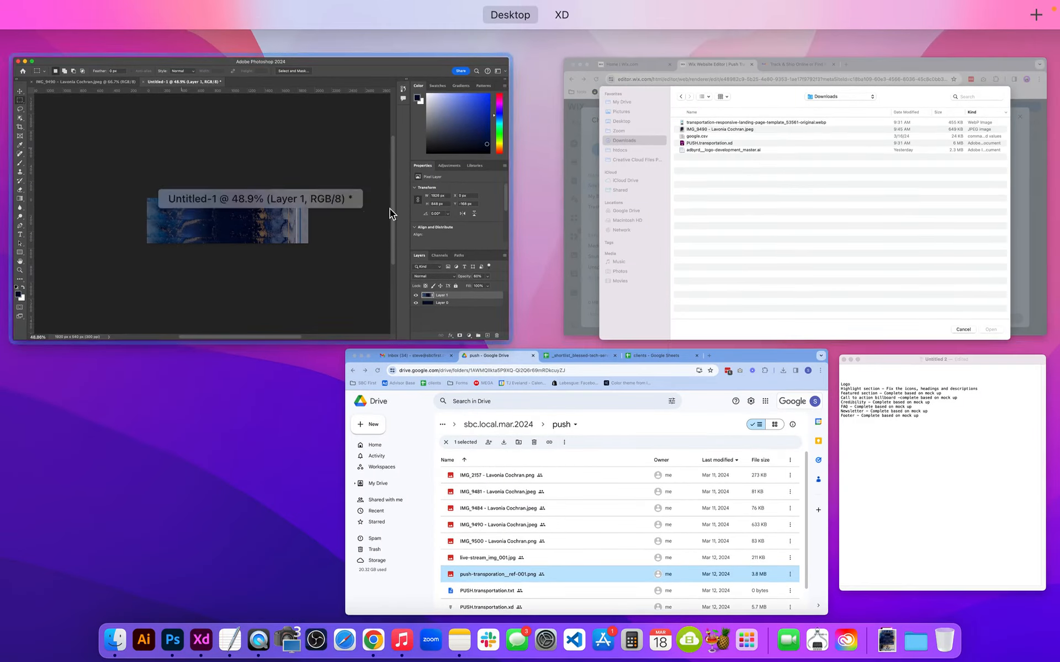
{"action": "left_click", "coordinate": [629, 279]}
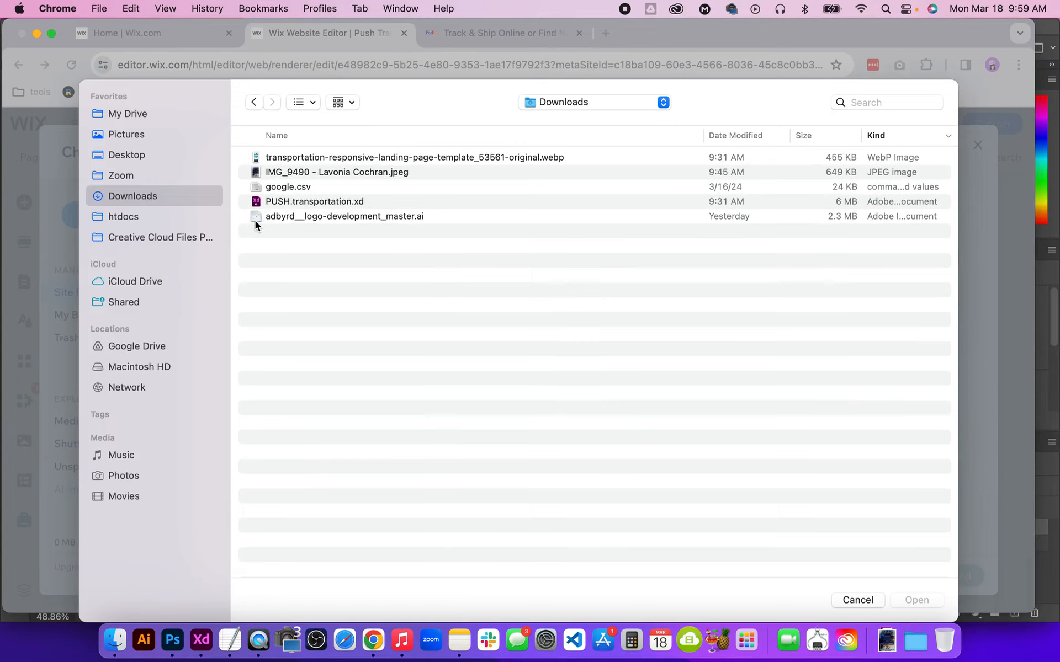
{"action": "left_click", "coordinate": [153, 171]}
{"action": "left_click", "coordinate": [153, 155]}
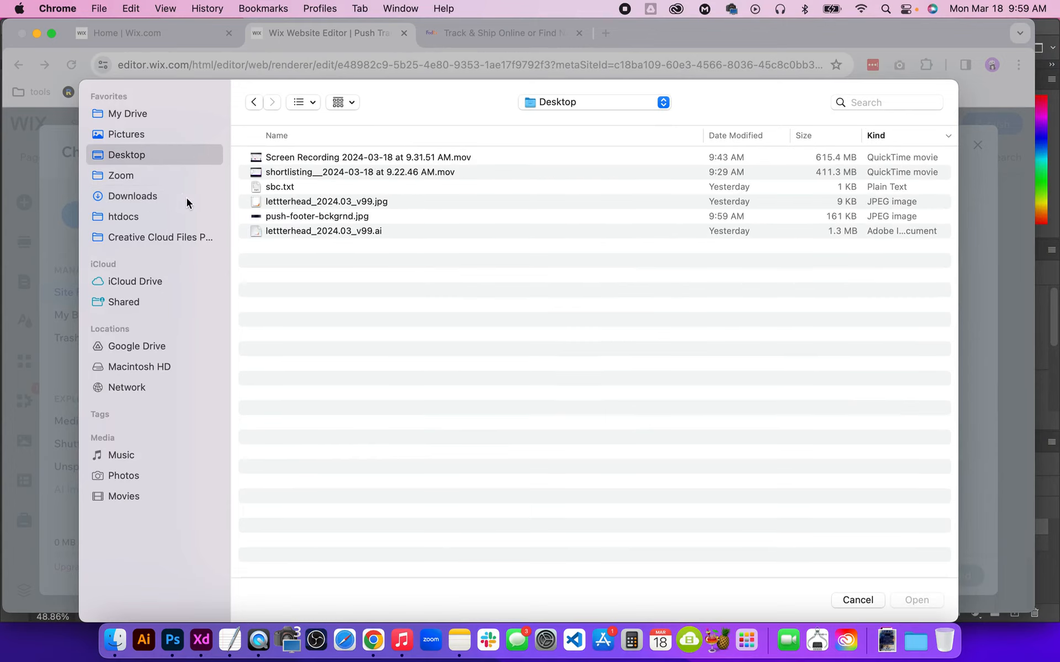
{"action": "double_click", "coordinate": [288, 216]}
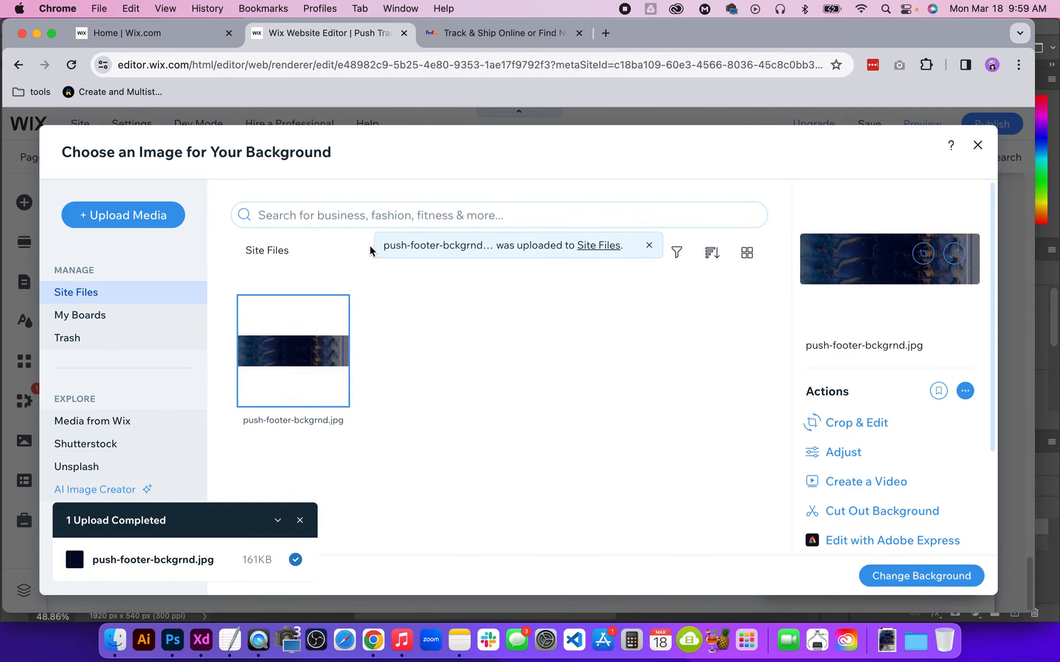
{"action": "left_click", "coordinate": [901, 576]}
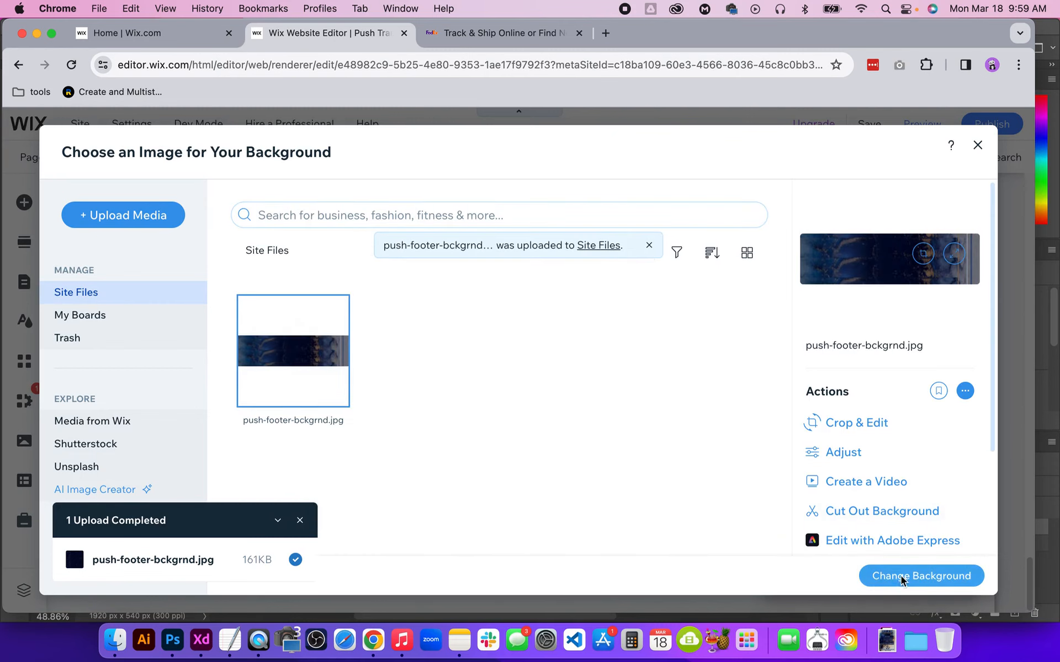